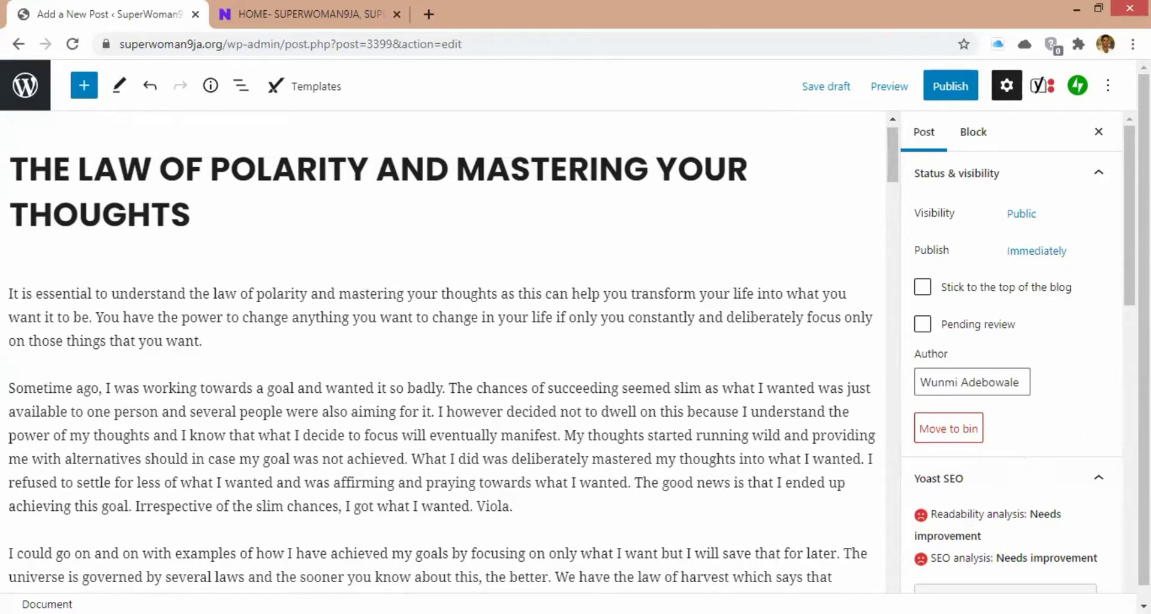
Step: Save the post about the law of polarity as a draft and return to the list of all posts
scroll(1130, 228, "down", 2)
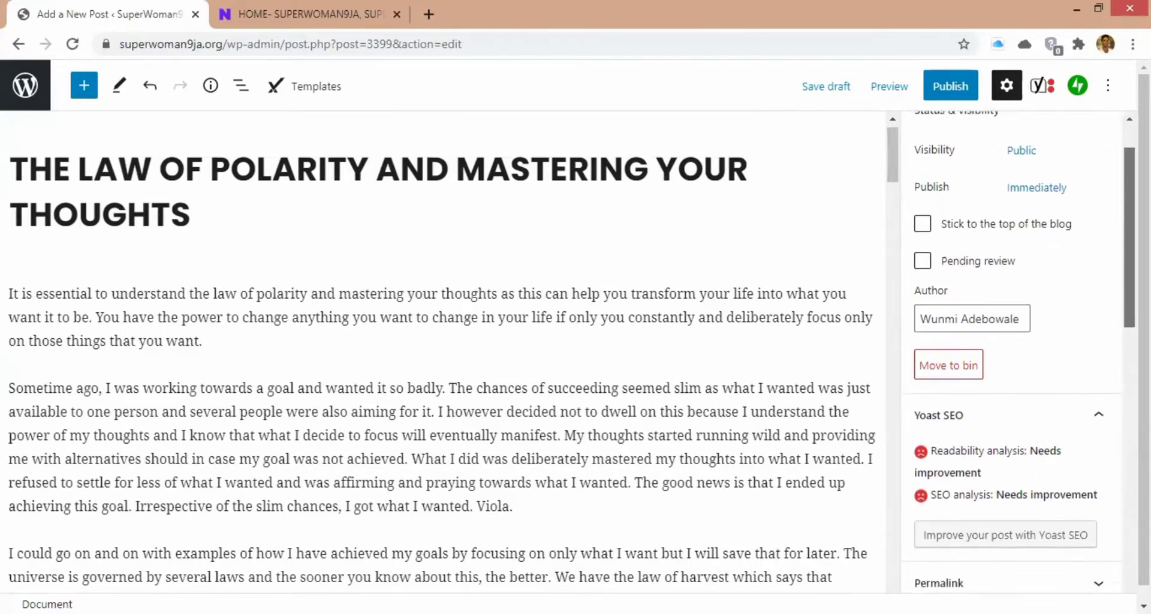
scroll(1011, 347, "up", 2)
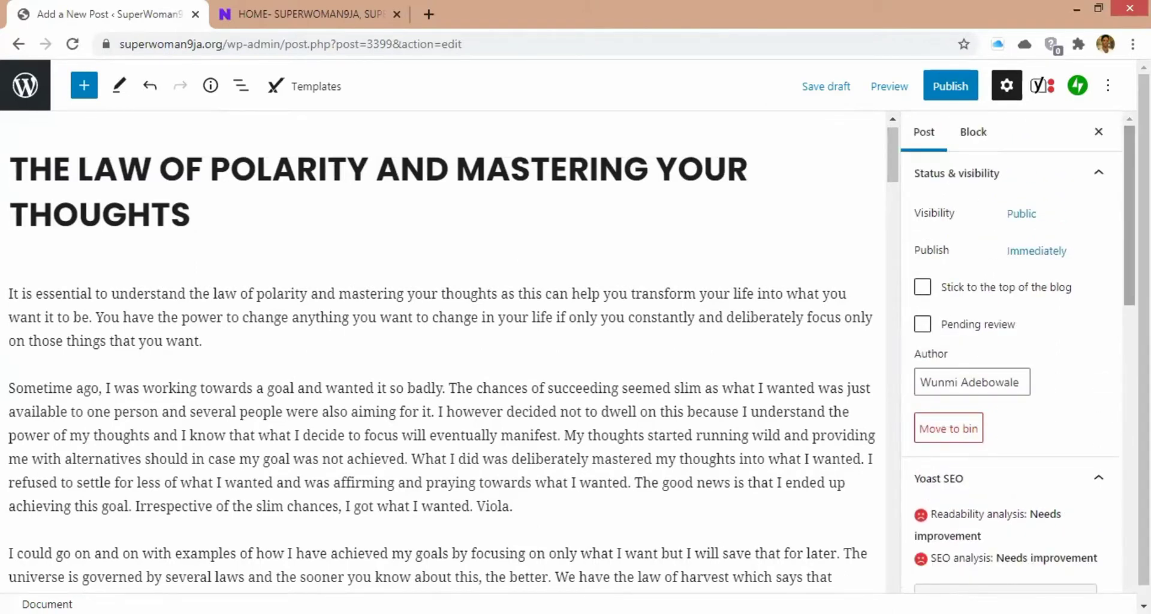
left_click(842, 89)
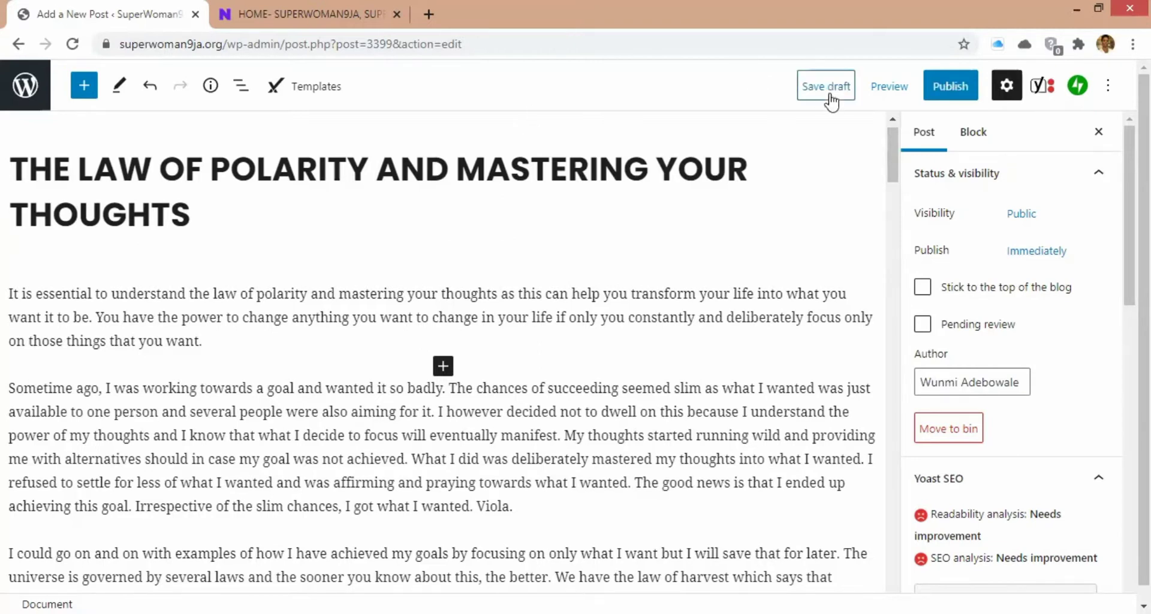
left_click(21, 96)
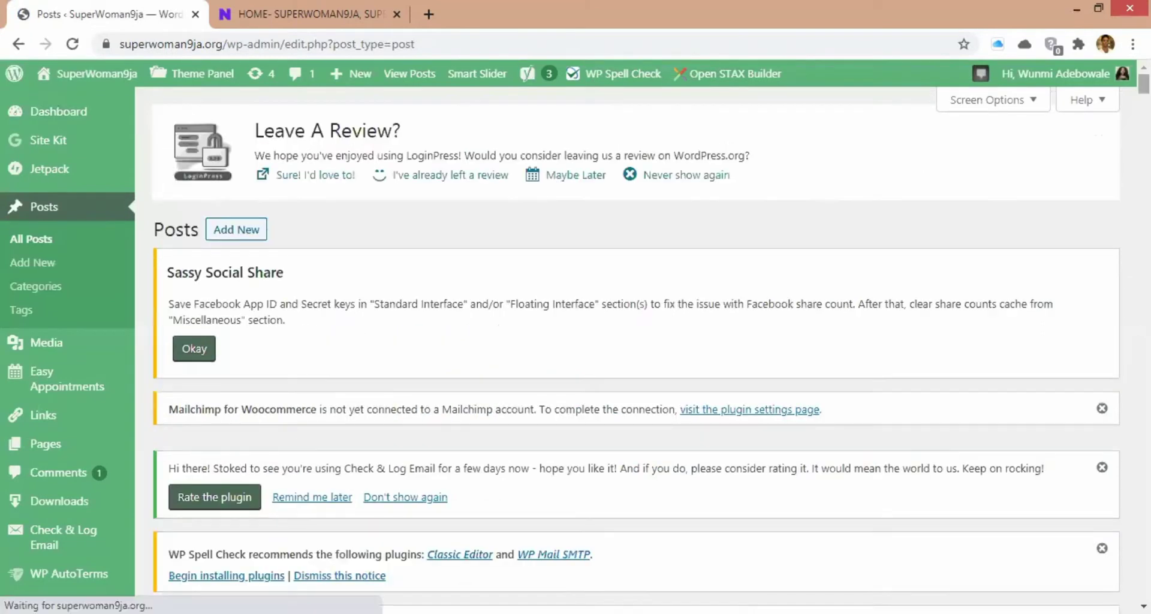
Step: Open the page for adding new plugins to the site
scroll(576, 347, "down", 10)
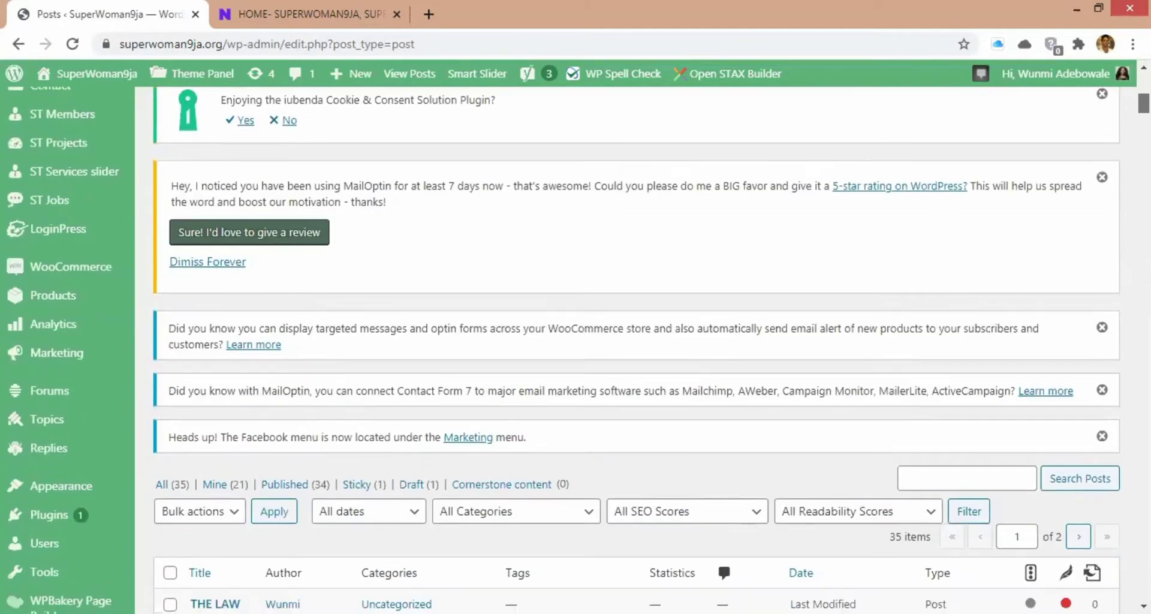
scroll(576, 348, "down", 3)
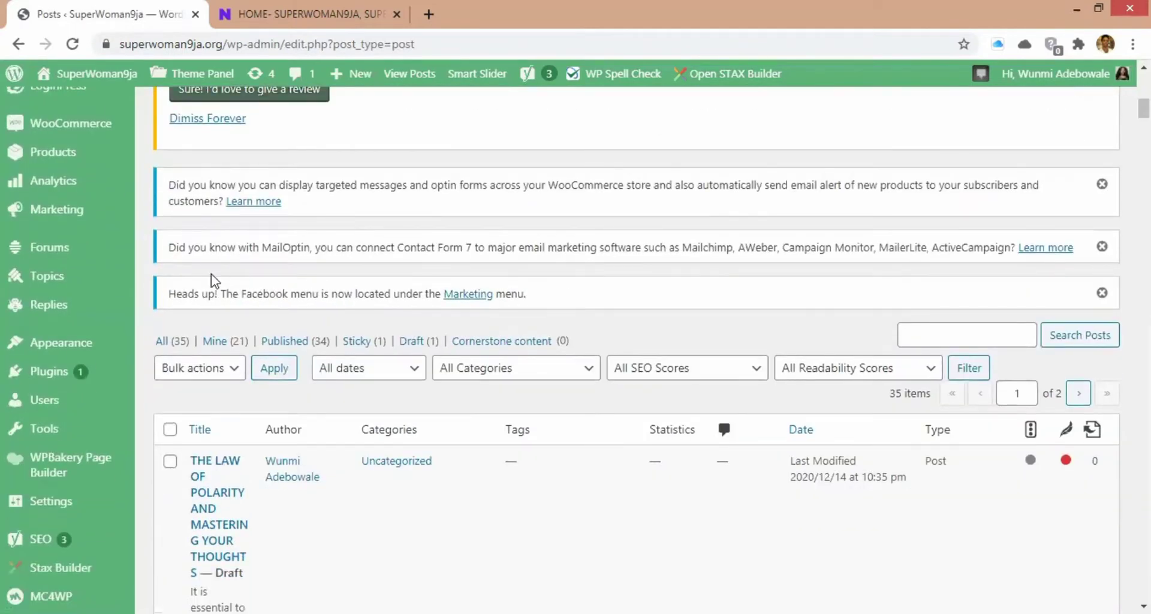
mouse_move(53, 373)
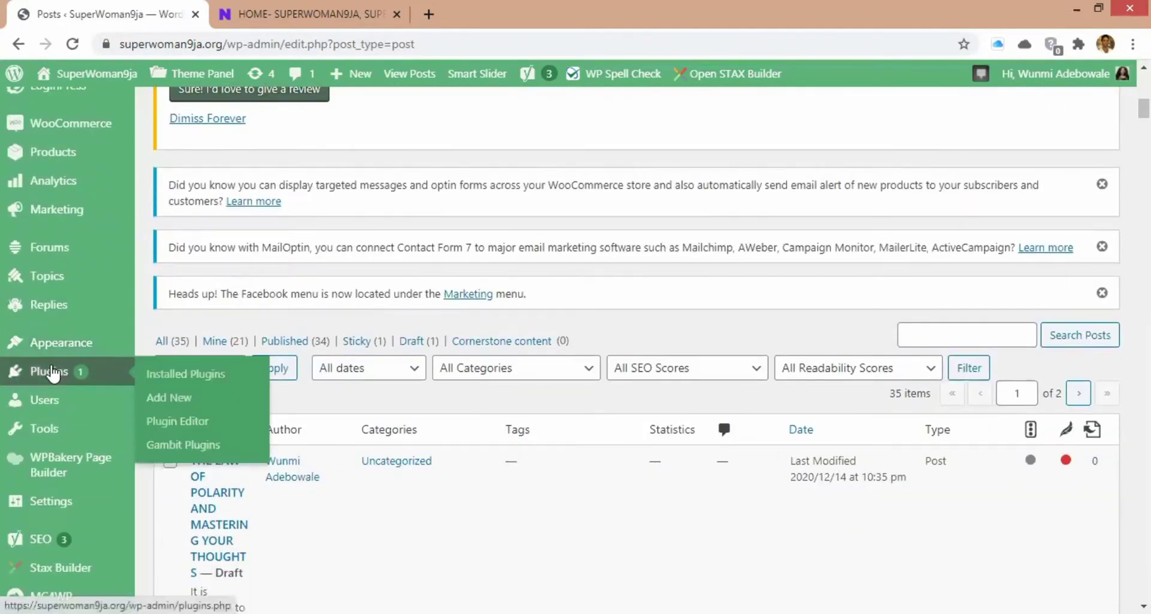
left_click(170, 398)
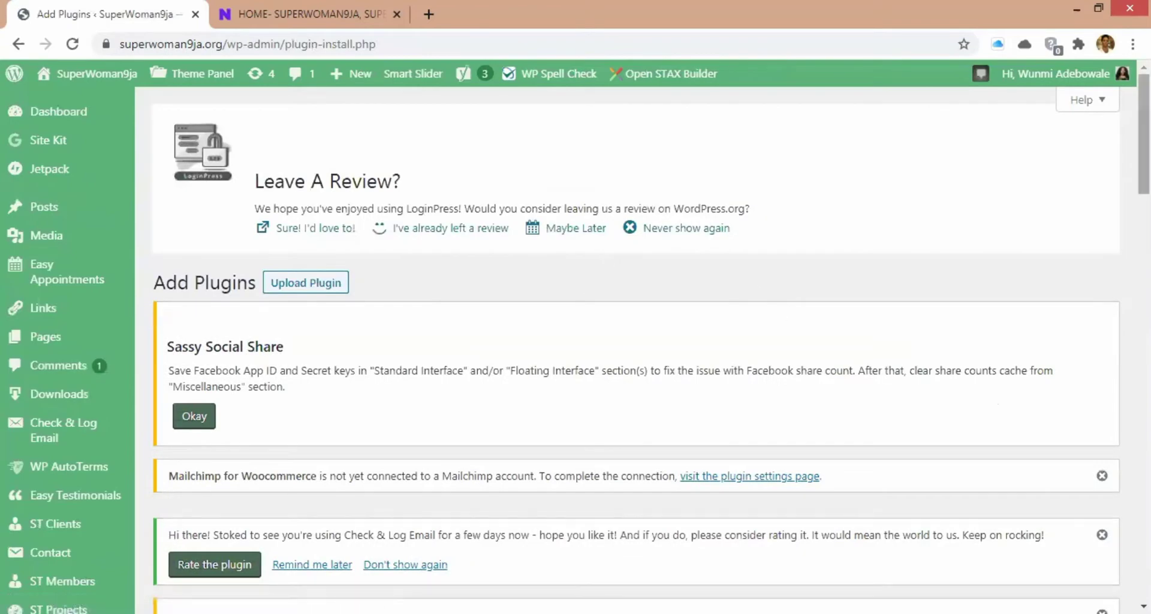
Step: Search the available plugins by keyword for "yoast seo"
scroll(785, 313, "down", 3)
scroll(637, 350, "down", 9)
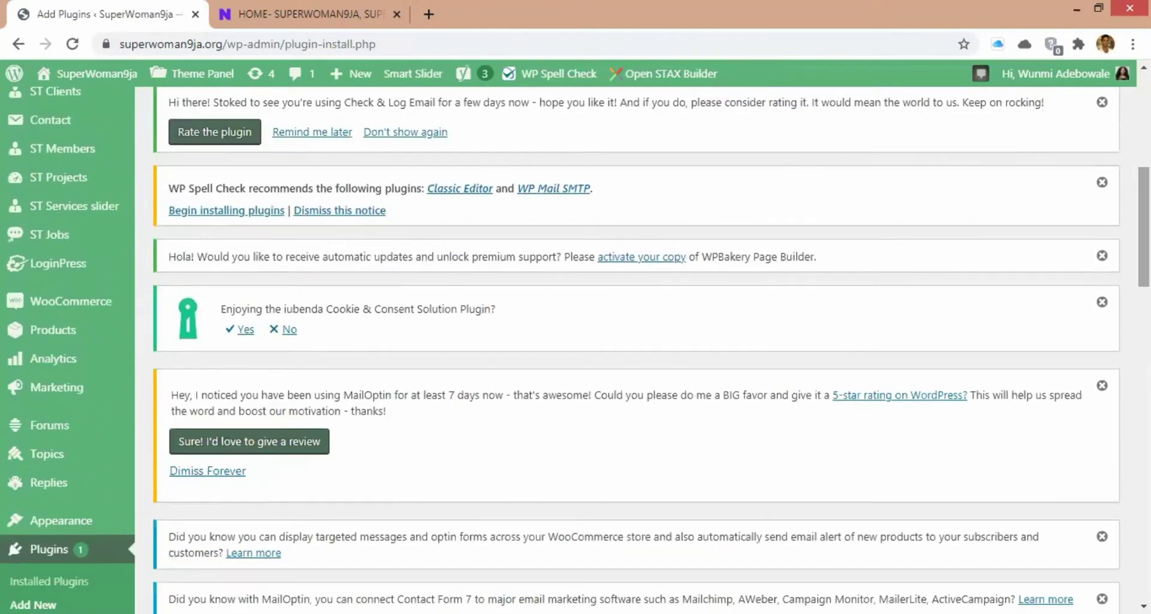
scroll(637, 351, "down", 5)
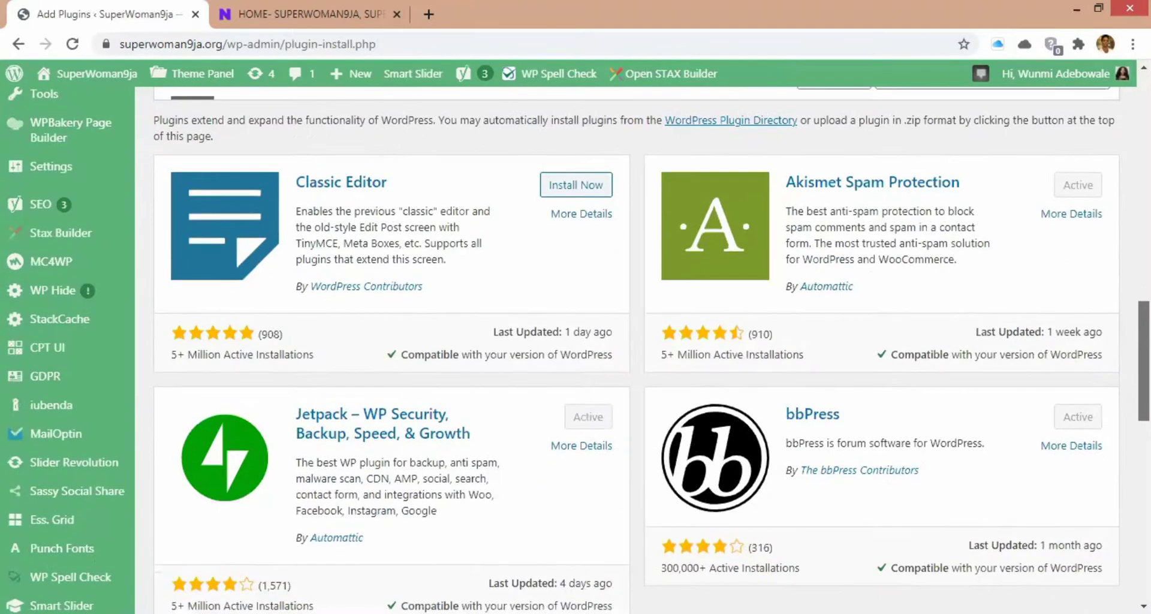
scroll(637, 350, "up", 3)
scroll(1032, 289, "down", 1)
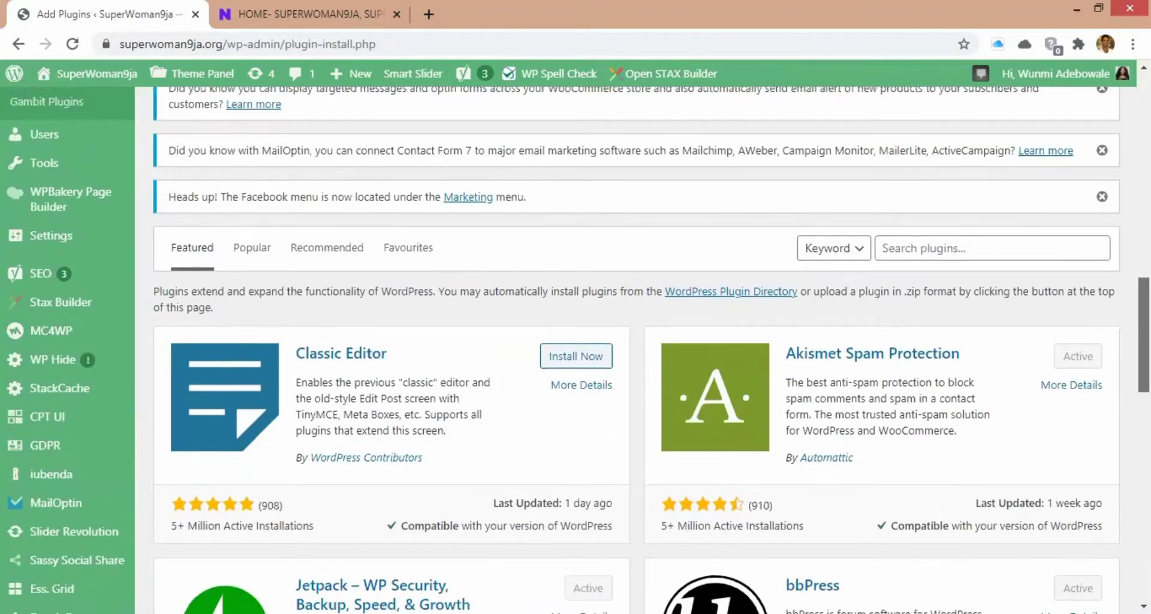
left_click(964, 192)
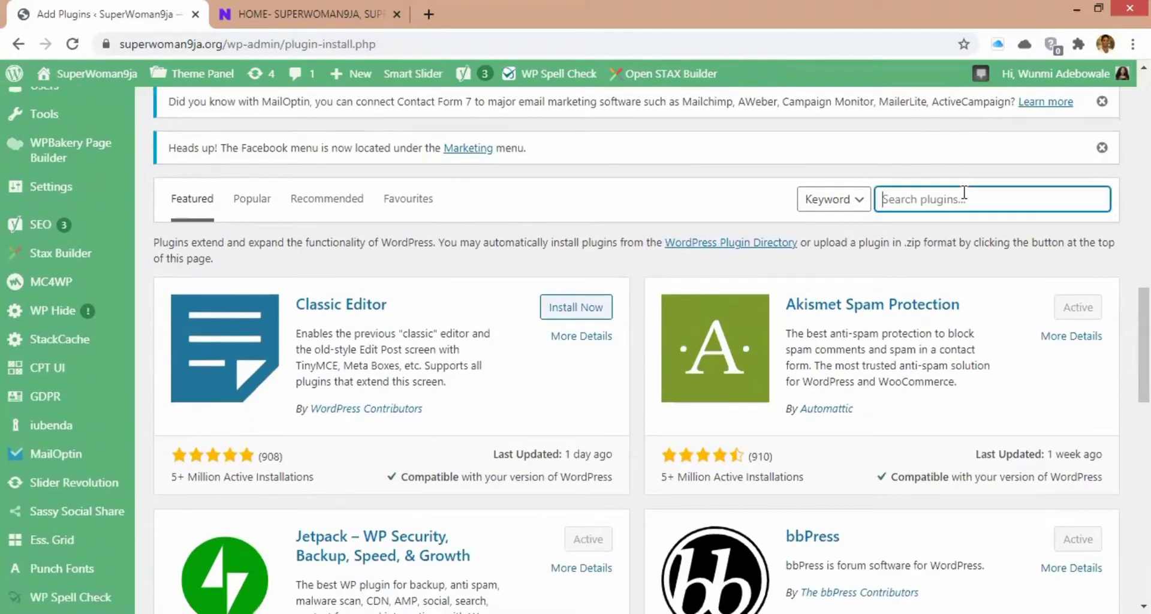
type("y")
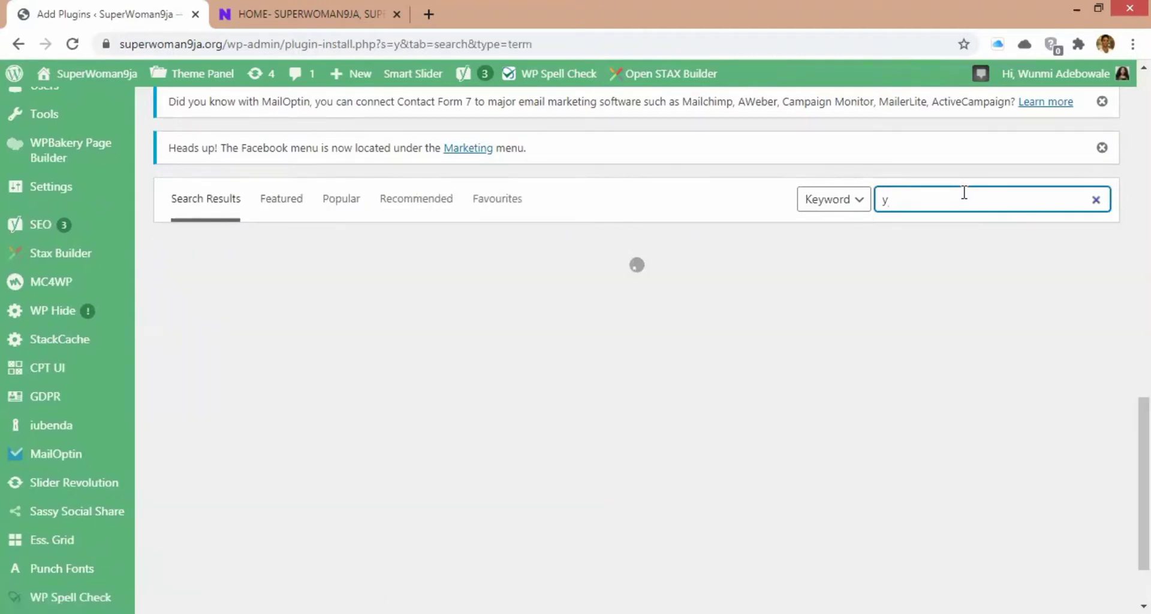
type("oast seo")
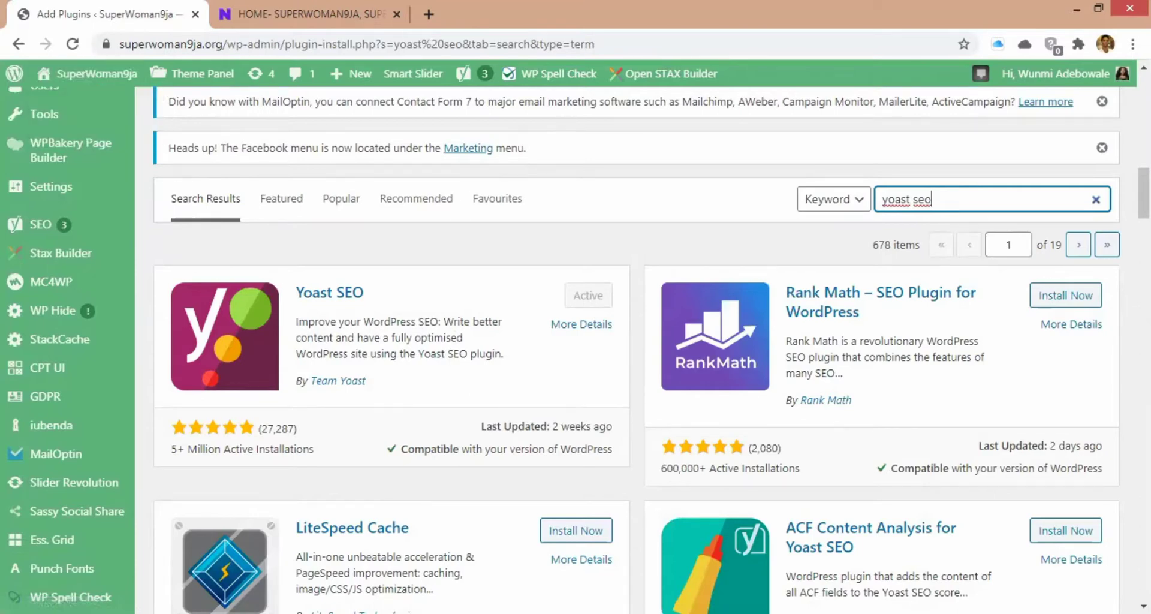
Step: Leave the plugin search and go back to the list of all posts
scroll(636, 348, "up", 8)
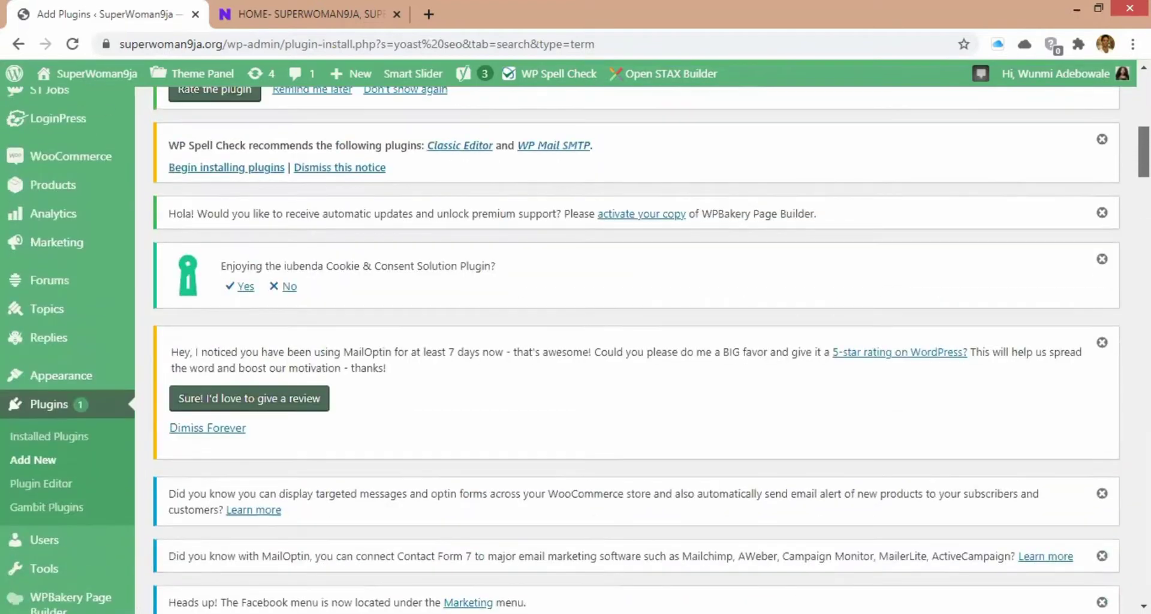
scroll(635, 348, "up", 5)
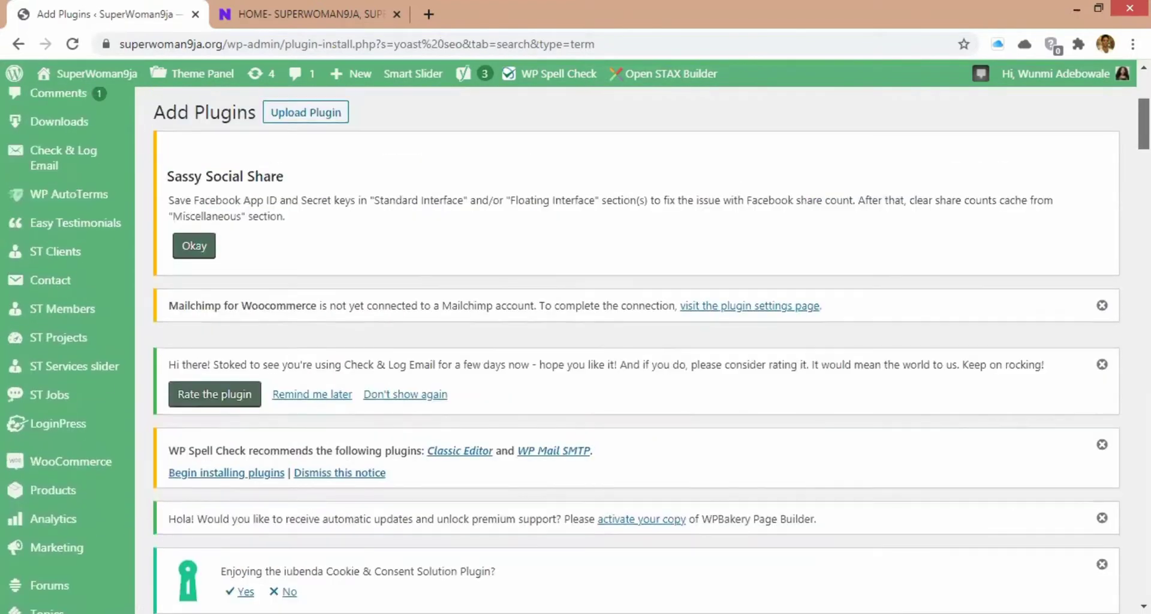
scroll(636, 348, "up", 3)
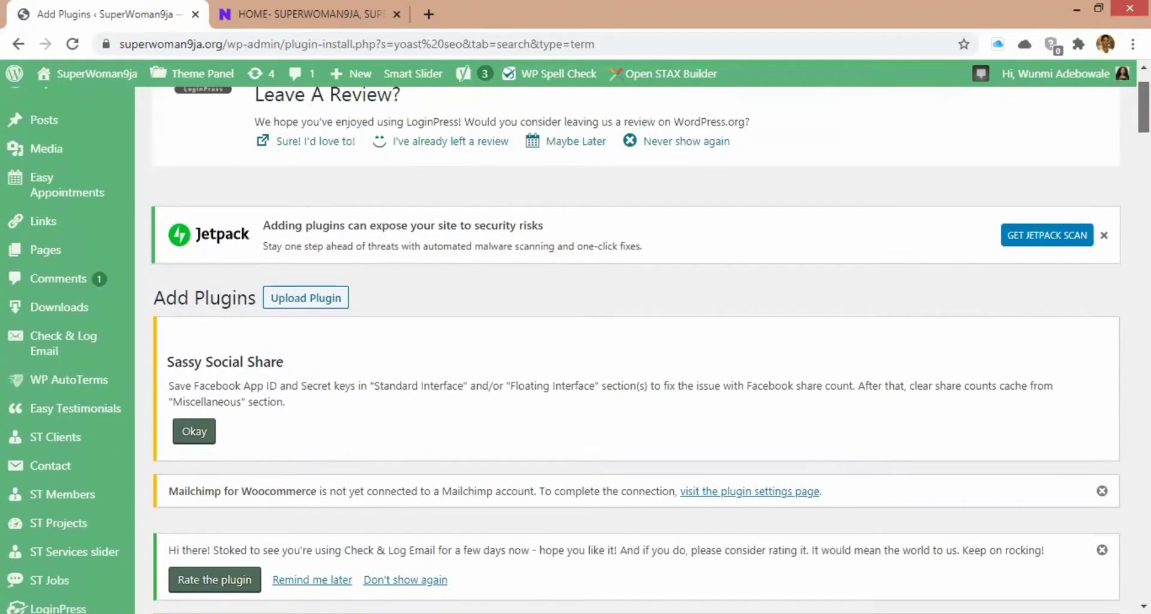
scroll(636, 347, "up", 1)
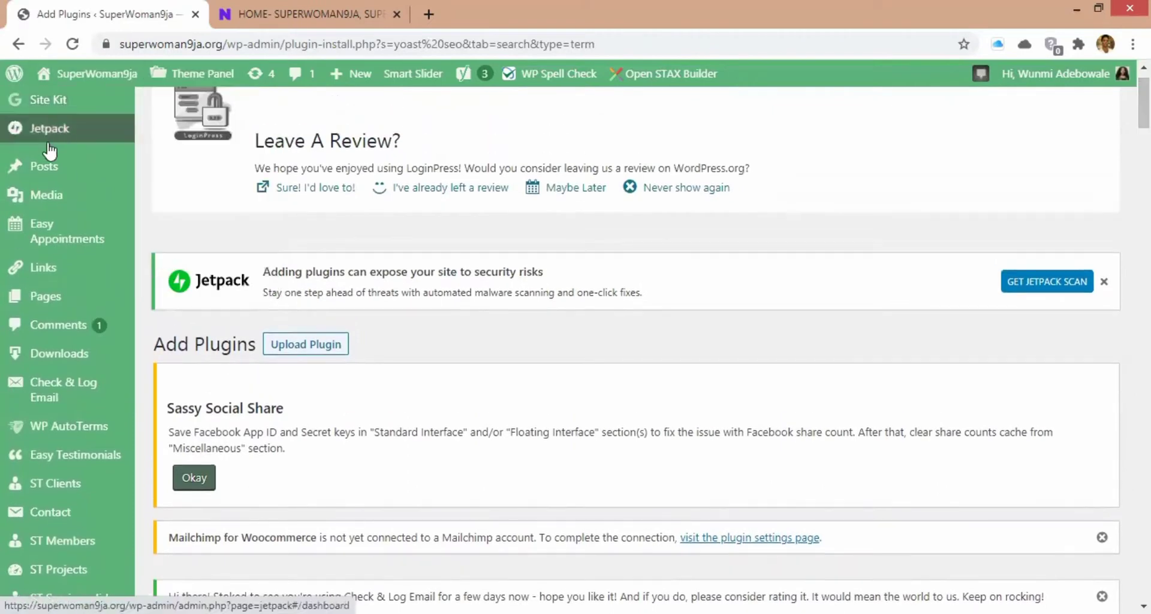
mouse_move(36, 162)
left_click(166, 169)
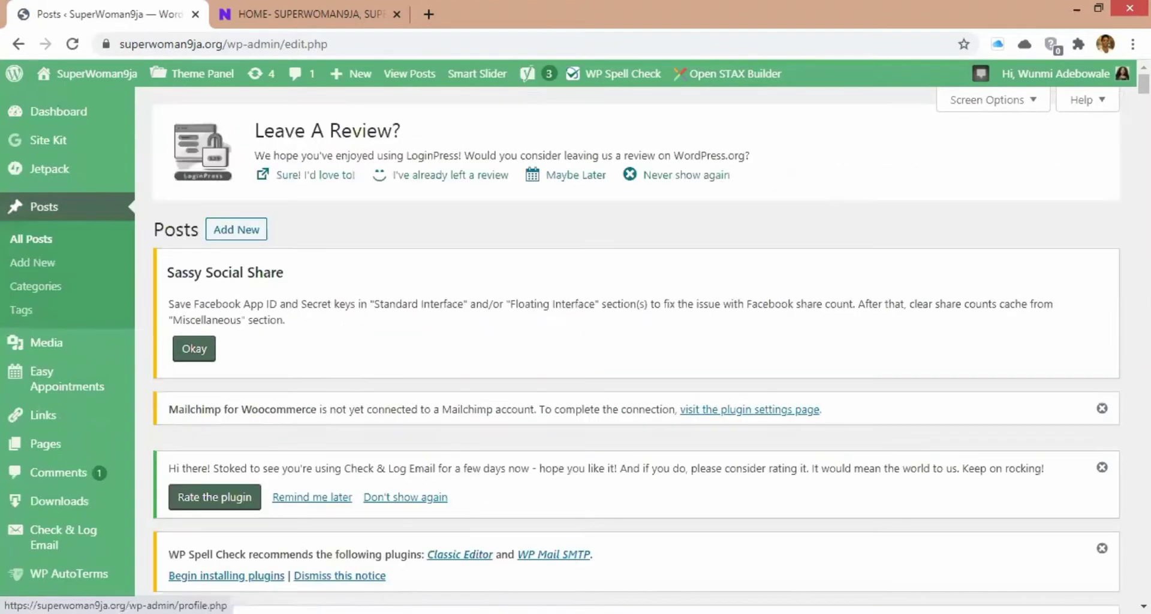
Step: Compare the SEO and readability indicators of the draft post with those of the published posts in the list
left_click_drag(986, 132, 254, 131)
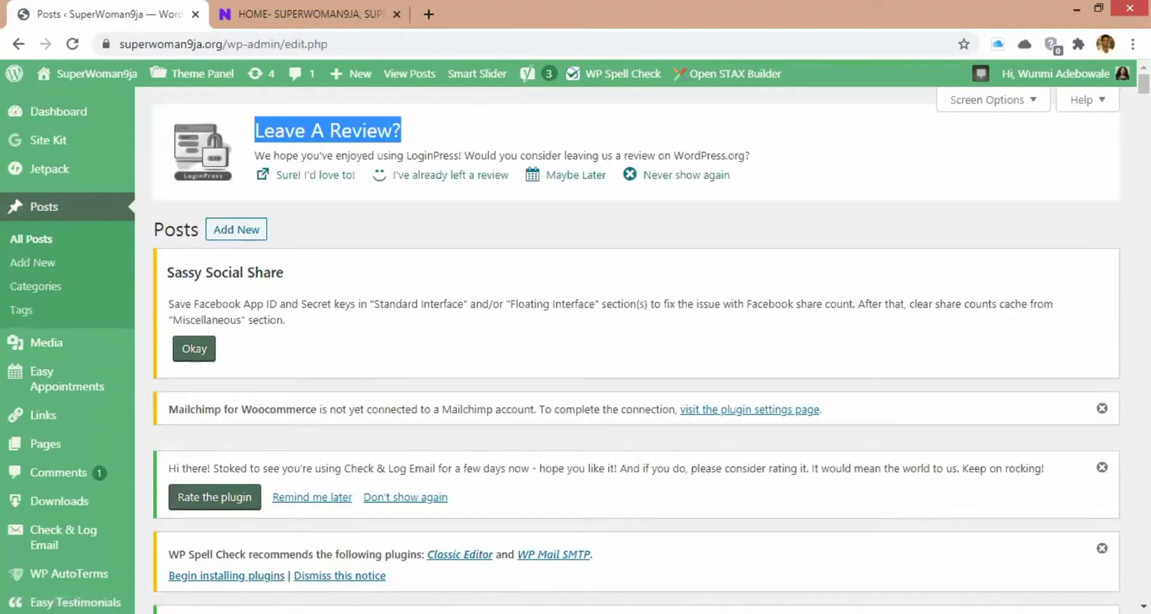
scroll(635, 347, "down", 20)
scroll(635, 348, "up", 6)
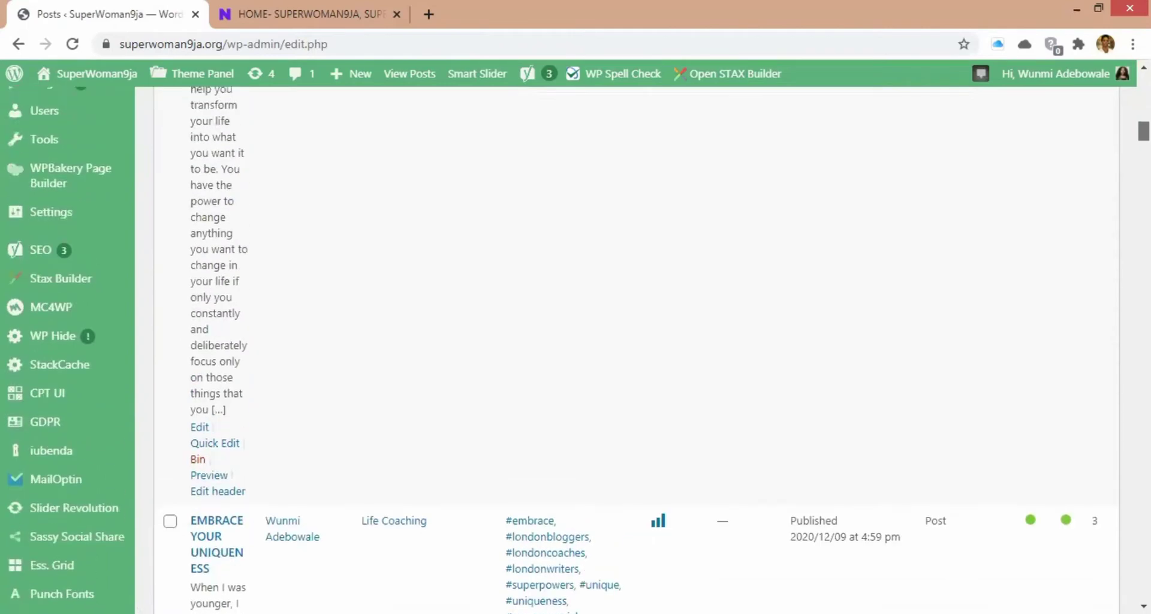
scroll(635, 348, "up", 4)
scroll(635, 348, "down", 18)
scroll(635, 348, "up", 6)
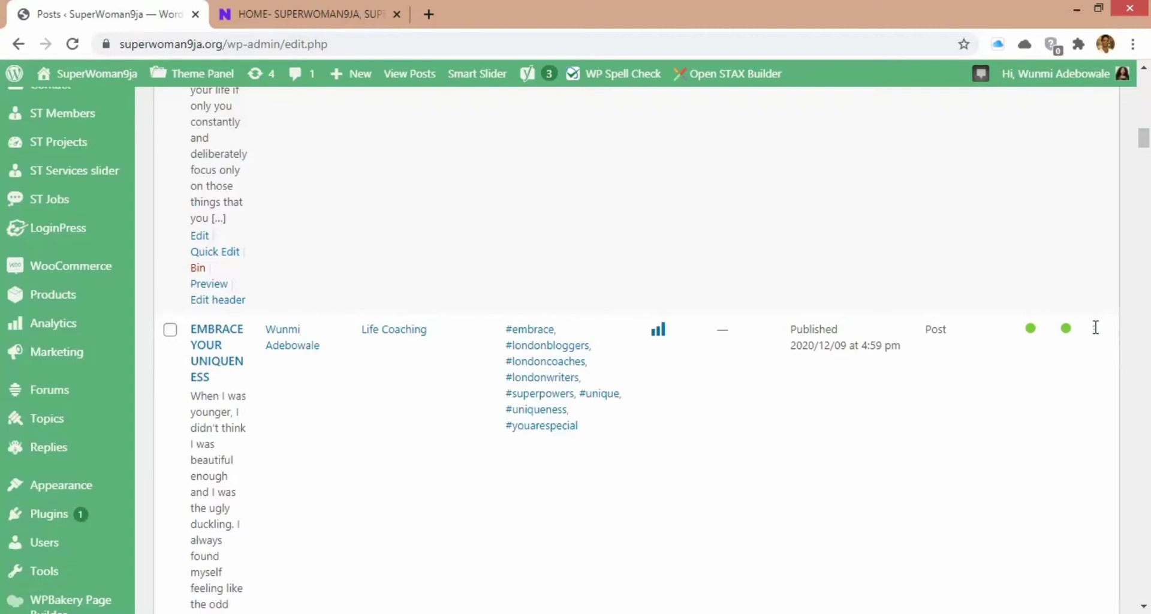
scroll(1144, 138, "up", 5)
scroll(635, 350, "up", 4)
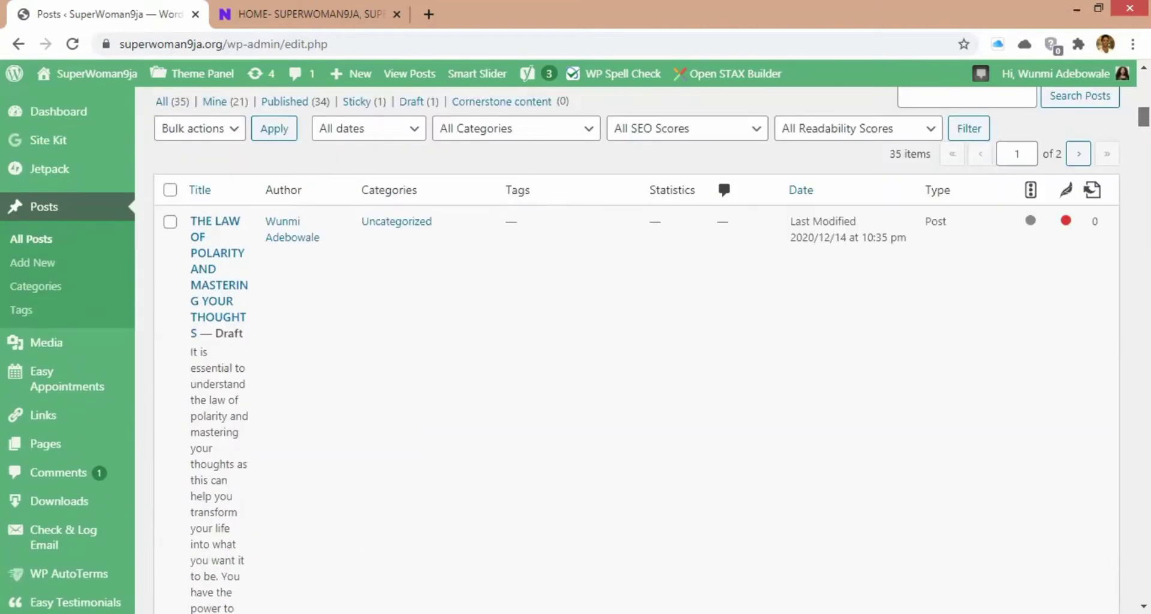
right_click(6, 481)
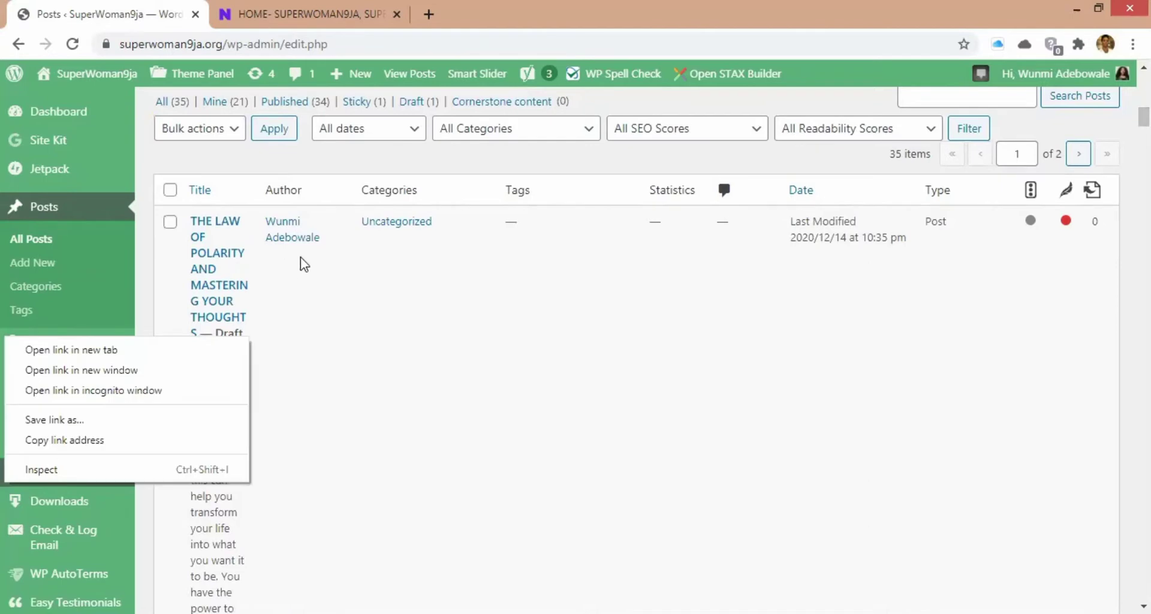
left_click(581, 309)
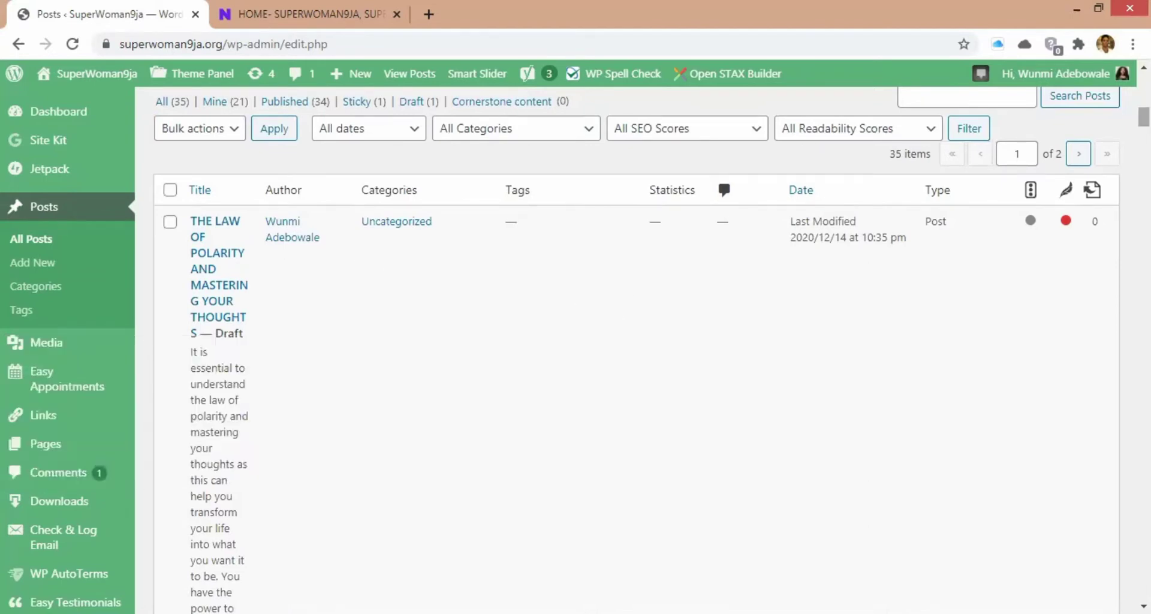
Step: Open the draft "THE LAW OF POLARITY AND MASTERING YOUR THOUGHTS" for editing and go to its empty Yoast SEO focus keyphrase field
scroll(650, 350, "down", 8)
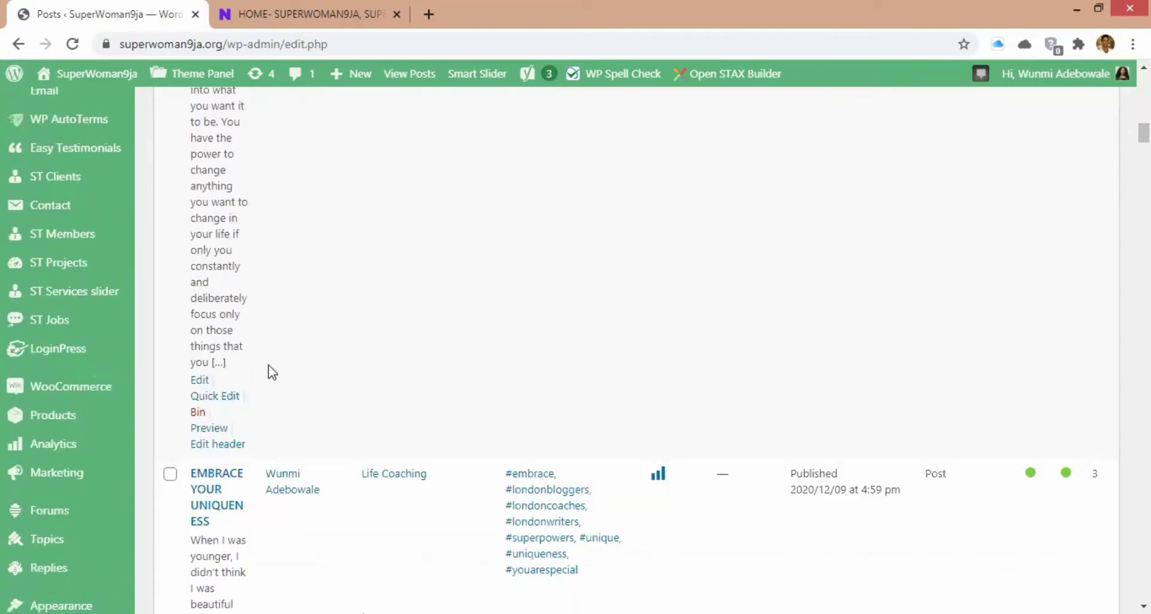
left_click(201, 380)
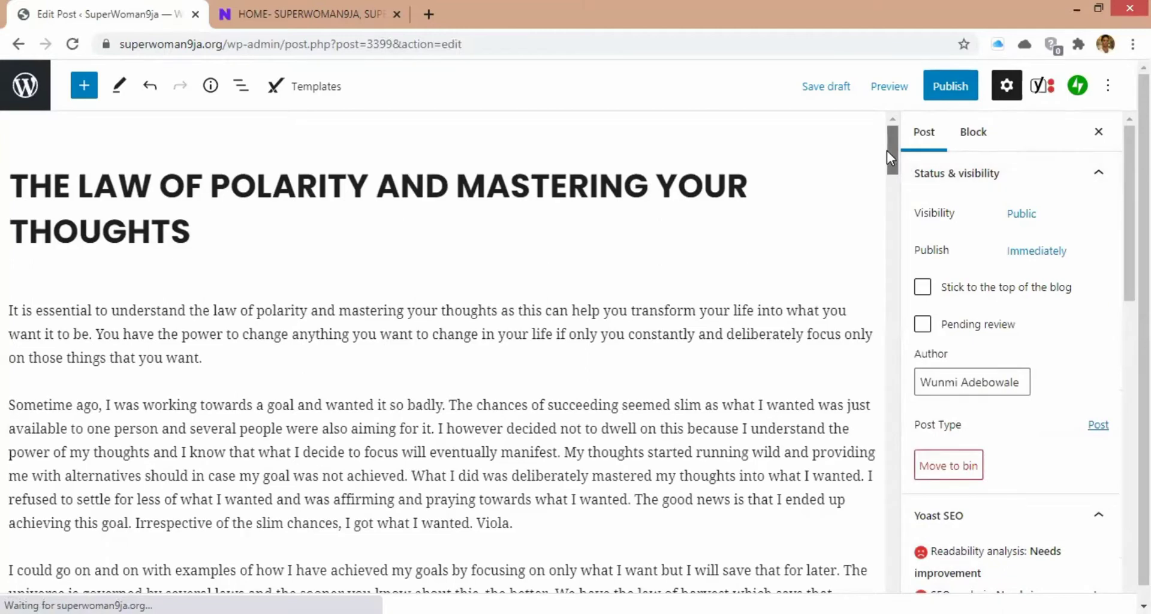
left_click_drag(891, 150, 888, 484)
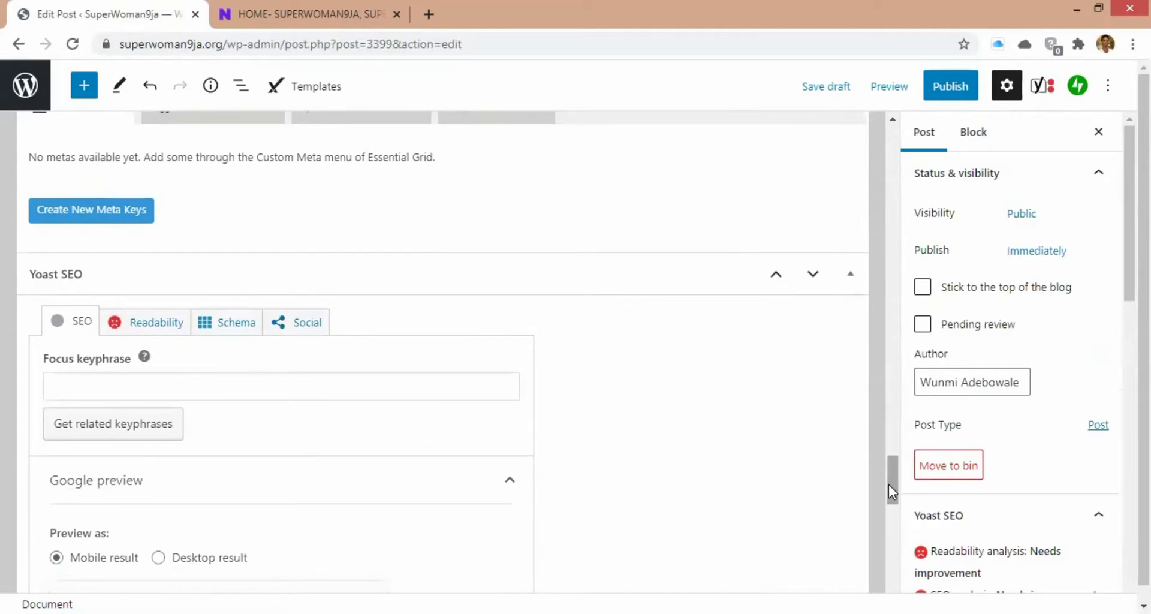
scroll(898, 492, "down", 3)
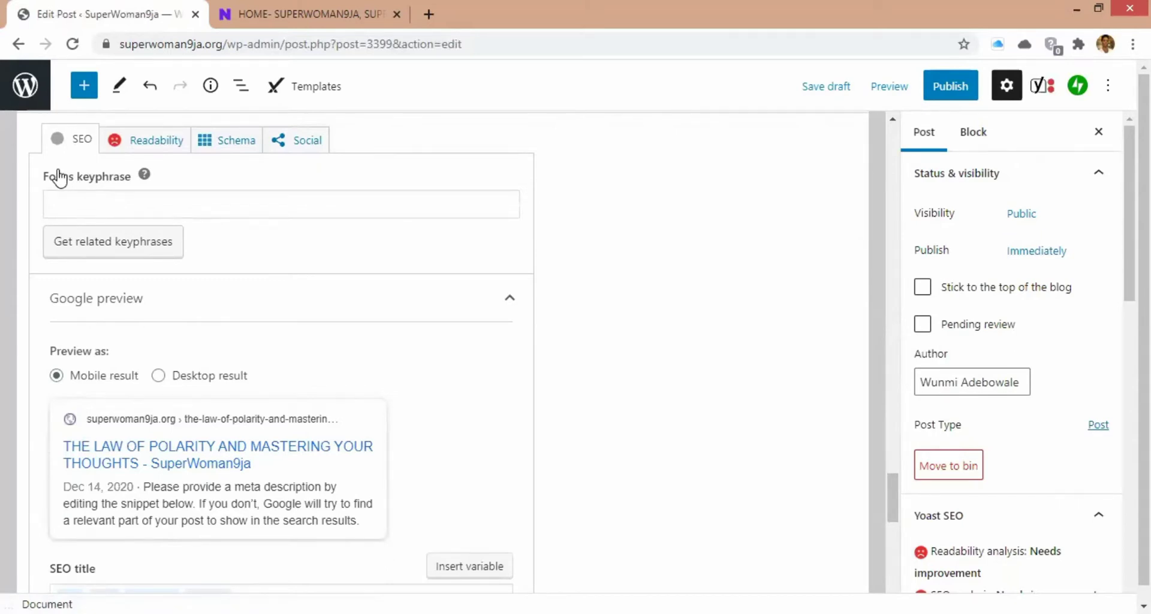
left_click(114, 198)
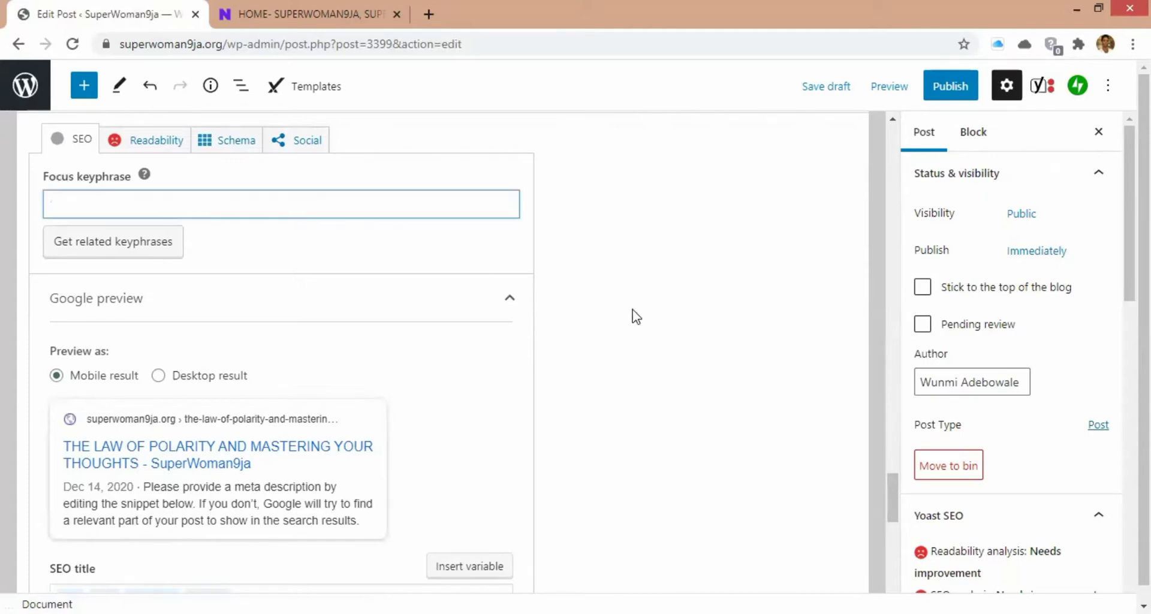
Step: Copy the full post title "THE LAW OF POLARITY AND MASTERING YOUR THOUGHTS" from the heading
scroll(897, 333, "up", 2)
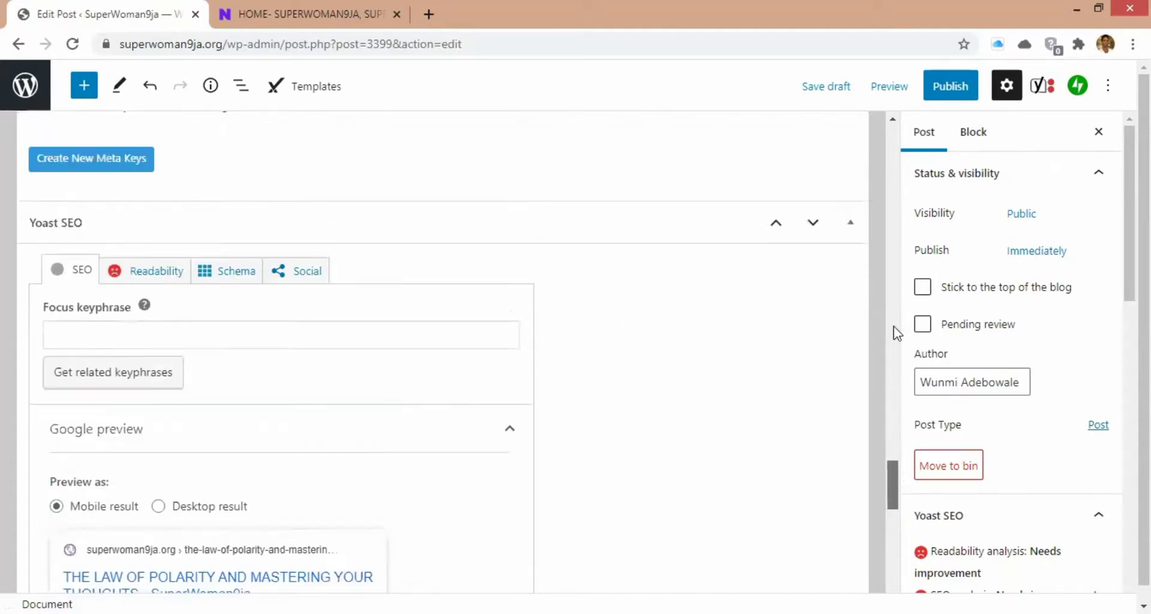
left_click_drag(897, 333, 894, 139)
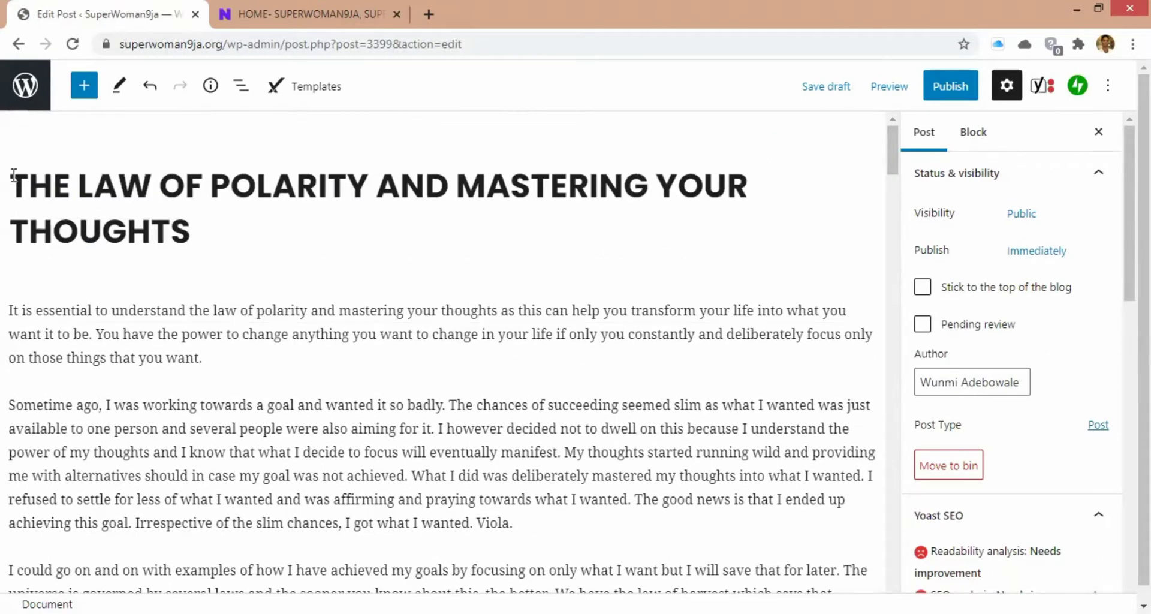
left_click_drag(13, 175, 246, 243)
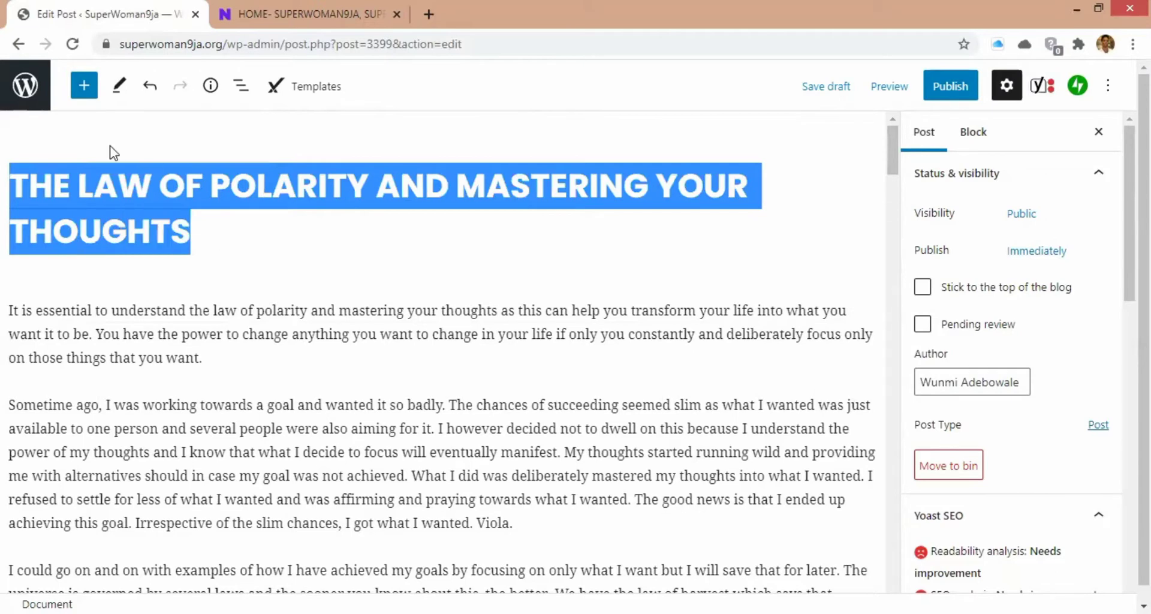
right_click(128, 199)
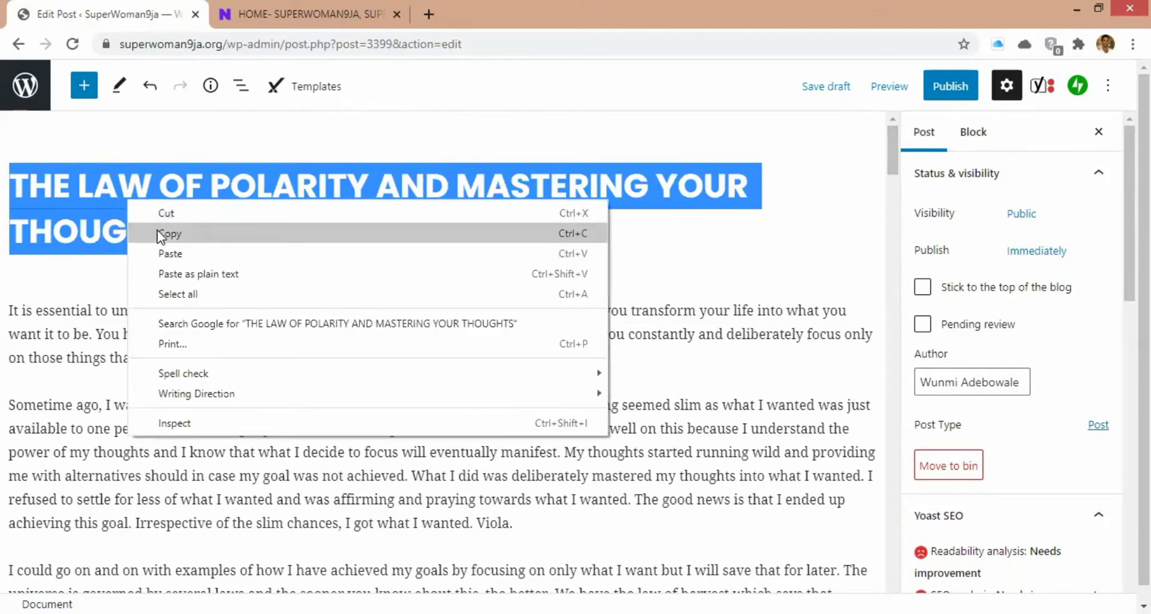
left_click(157, 229)
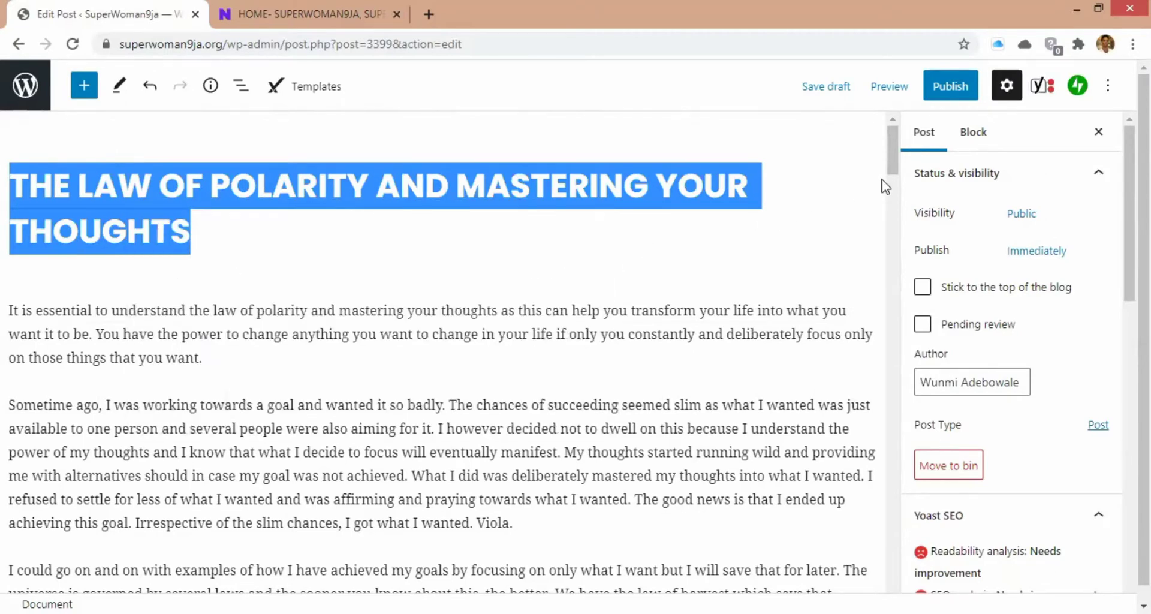
Step: Paste the copied title "THE LAW OF POLARITY AND MASTERING YOUR THOUGHTS" as the post's Yoast SEO focus keyphrase
scroll(897, 244, "down", 8)
scroll(897, 244, "down", 10)
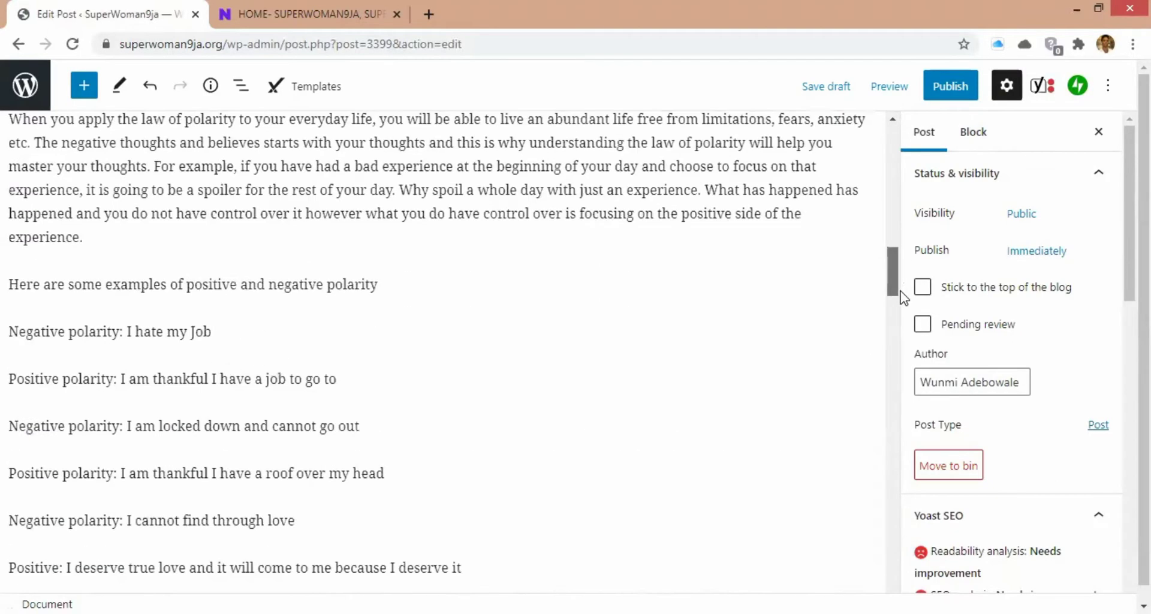
left_click_drag(898, 307, 902, 335)
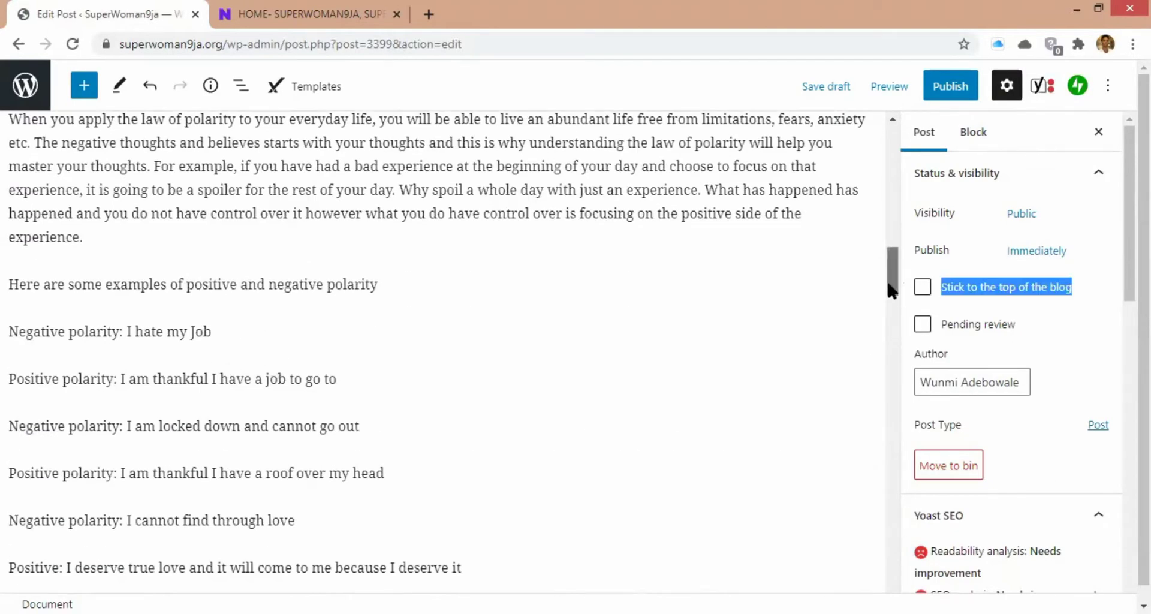
left_click_drag(886, 276, 894, 508)
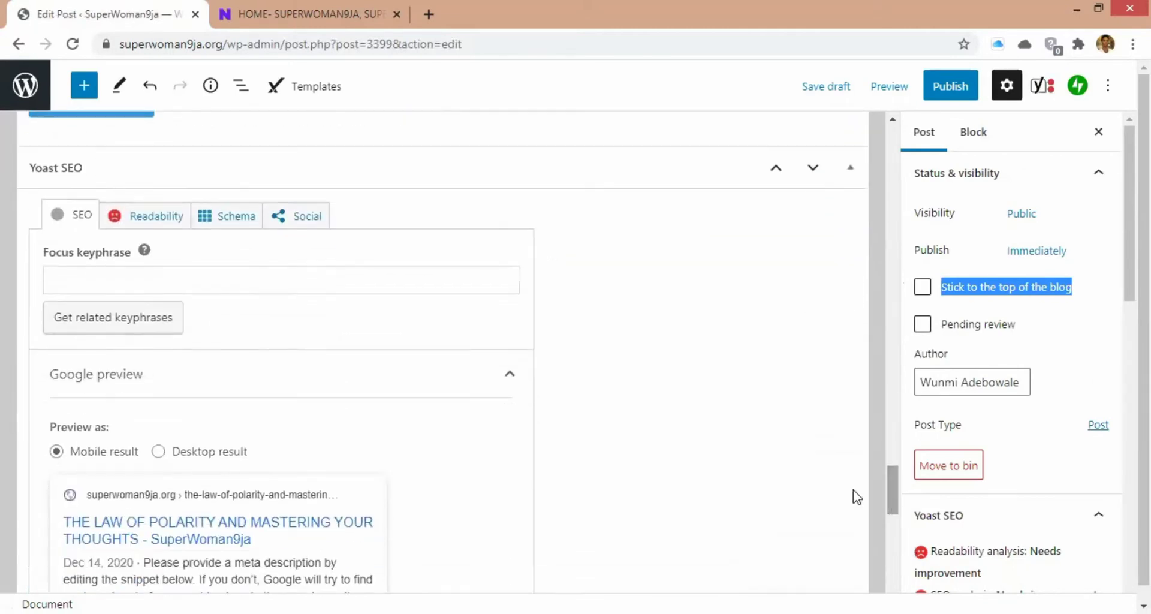
left_click(138, 272)
right_click(138, 271)
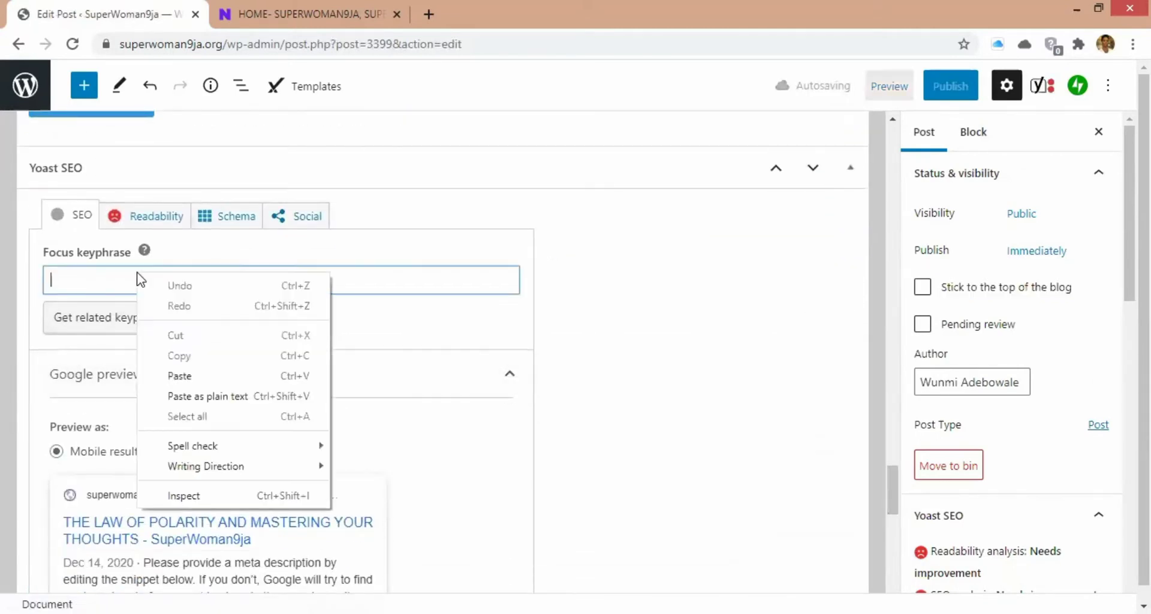
left_click(219, 369)
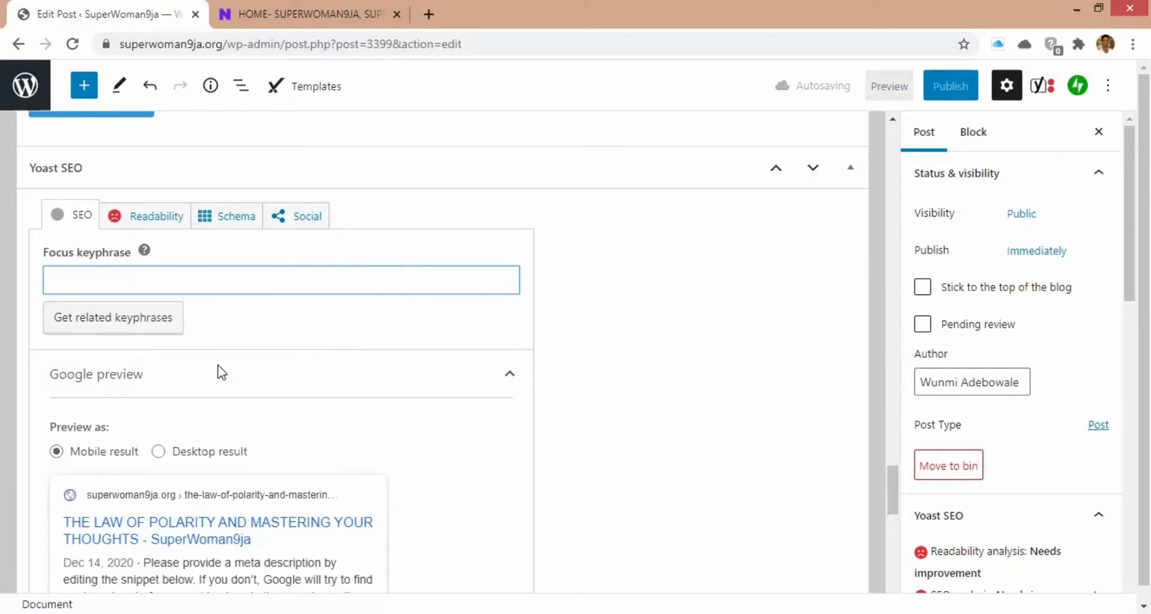
left_click(601, 327)
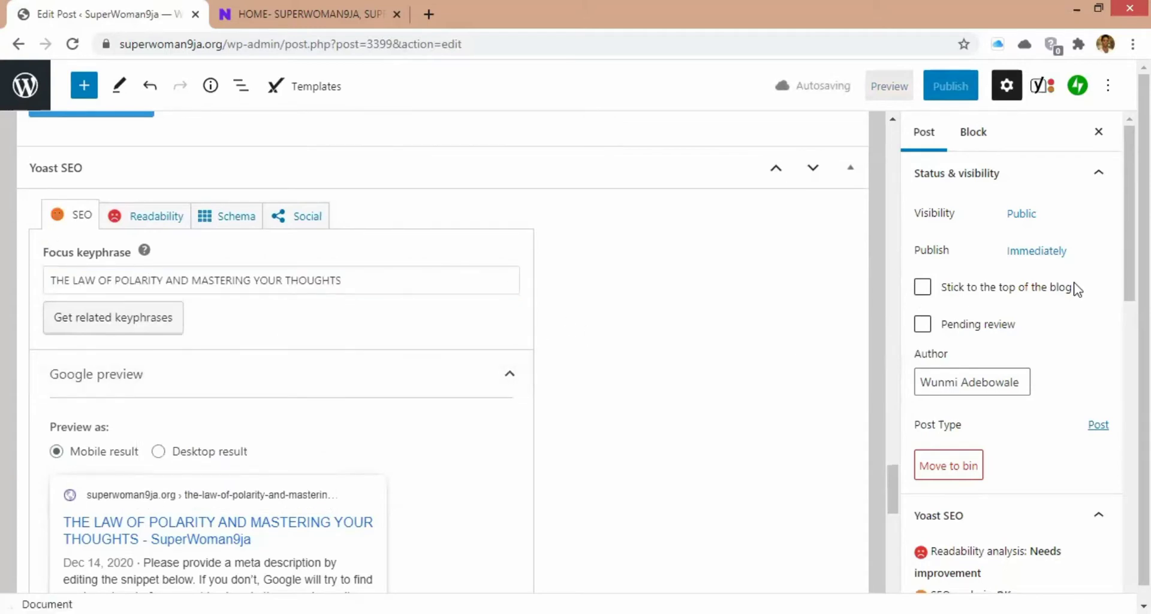
Step: Replace all the variables in the SEO title with the copied text "THE LAW OF POLARITY AND MASTERING YOUR THOUGHTS"
scroll(998, 543, "down", 2)
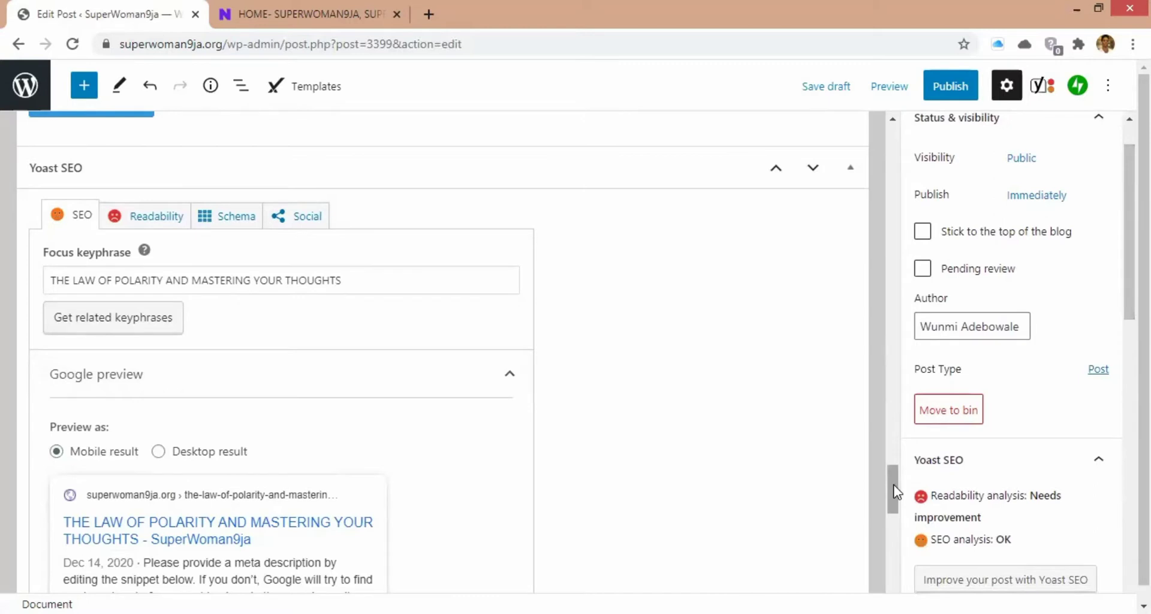
scroll(893, 498, "down", 1)
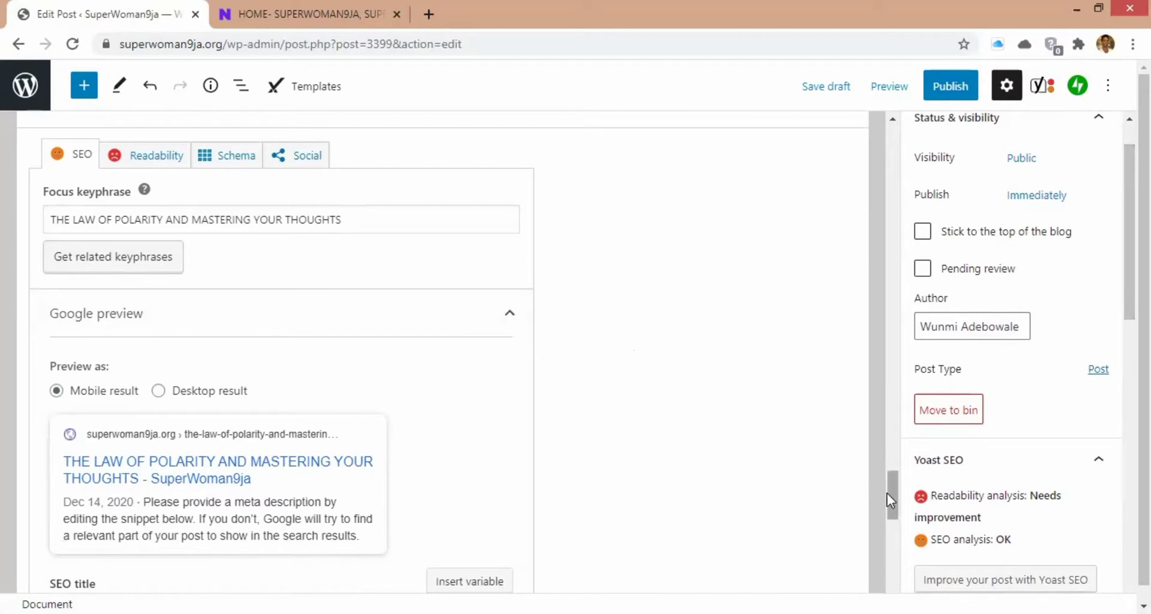
left_click_drag(888, 493, 888, 517)
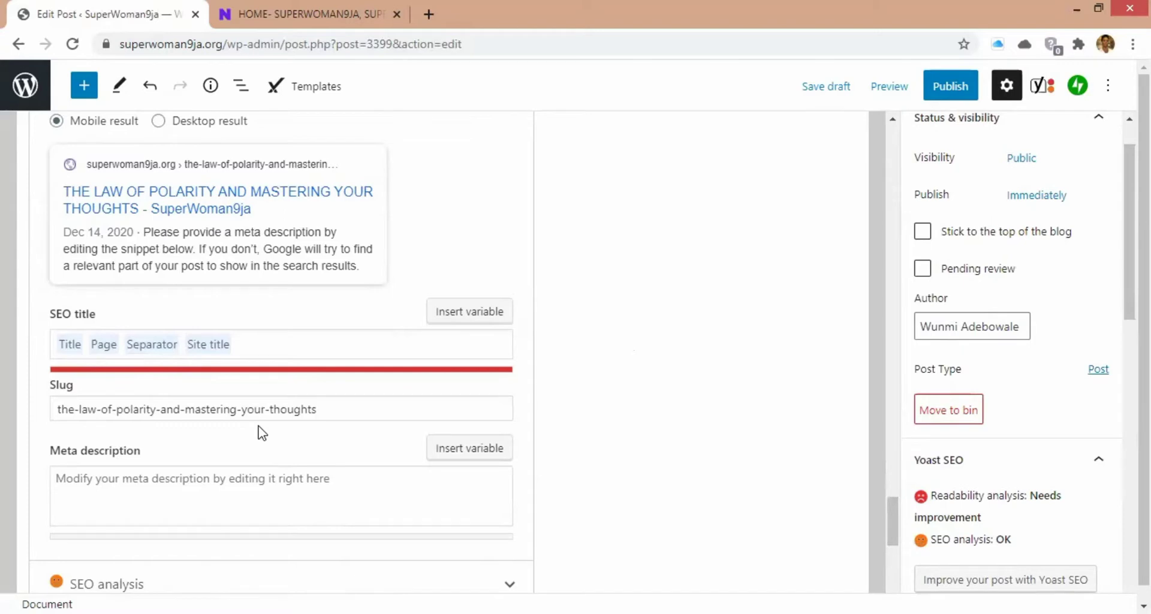
left_click(232, 346)
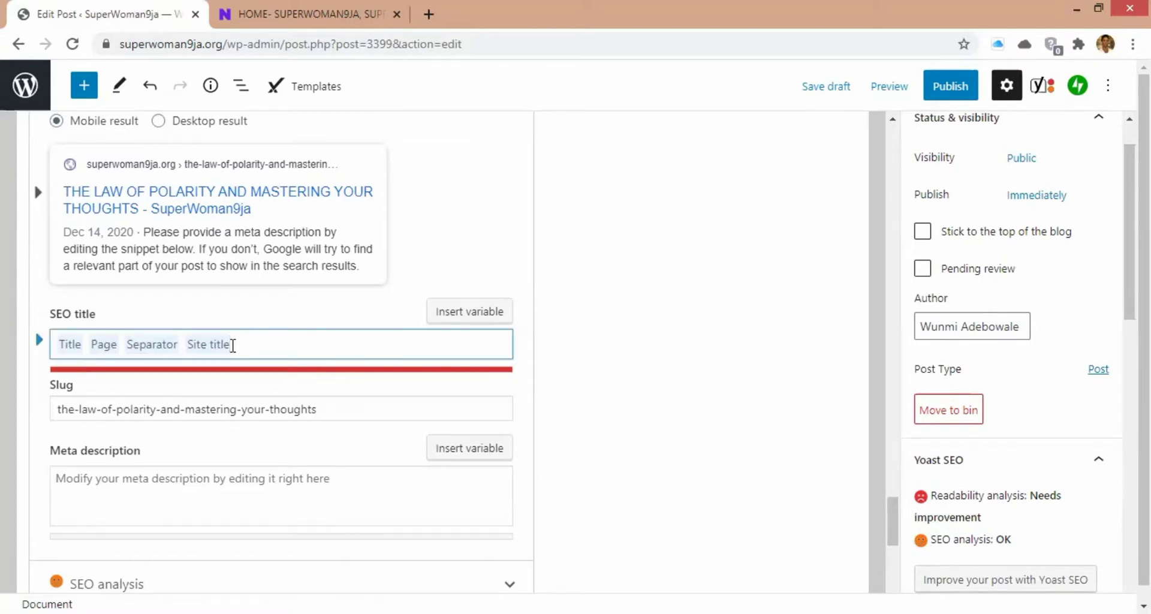
key("BackSpace")
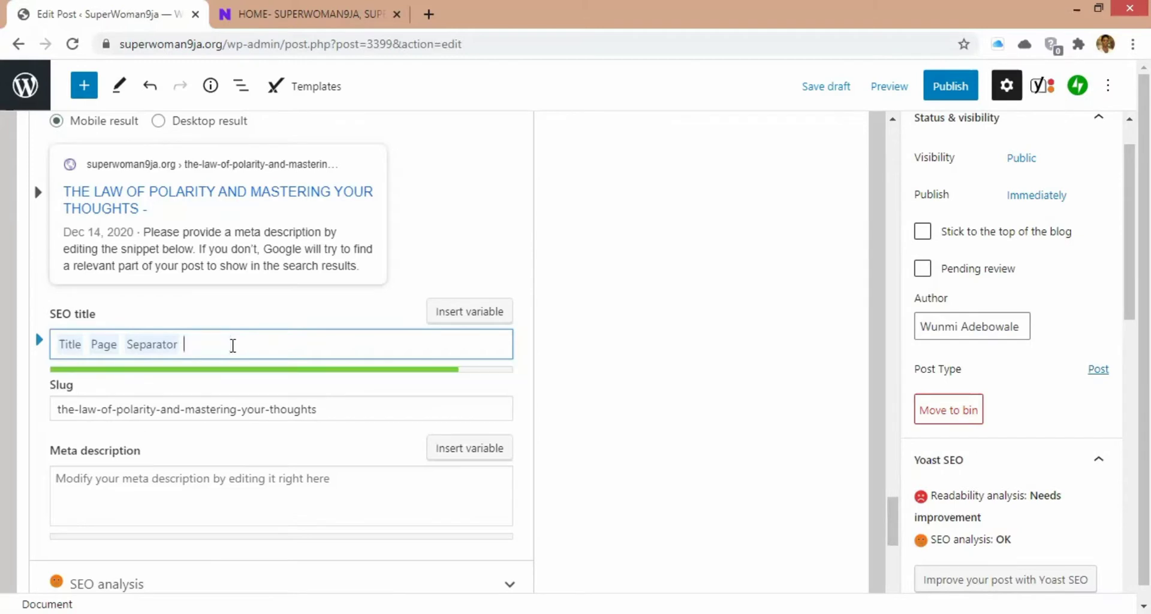
key("BackSpace")
key("BackSpace")
key("BackSpace")
right_click(233, 346)
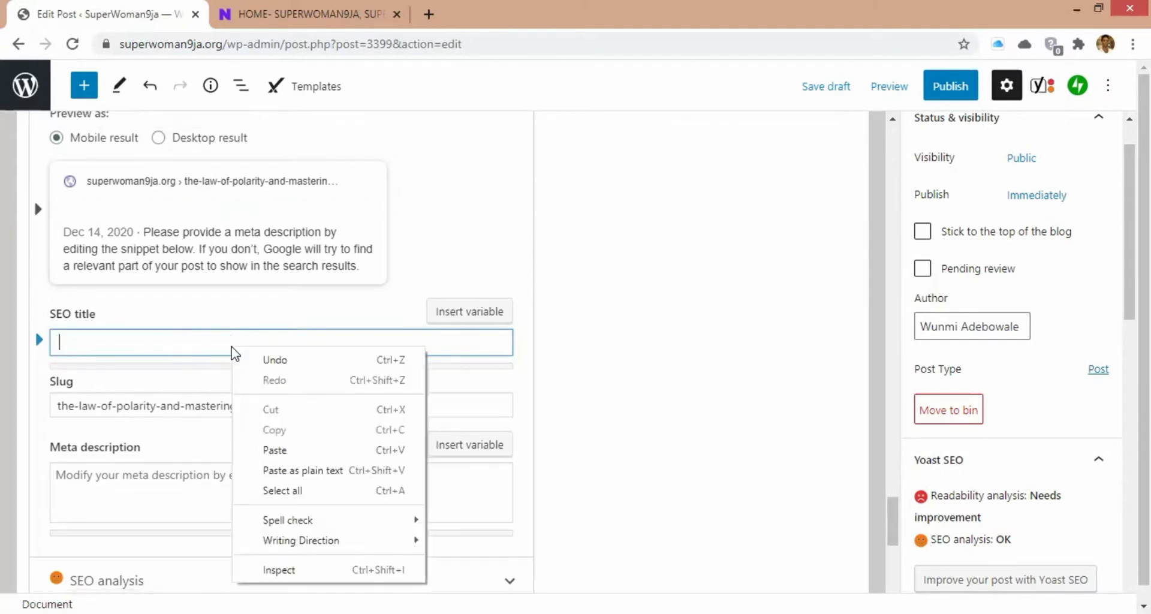
left_click(282, 450)
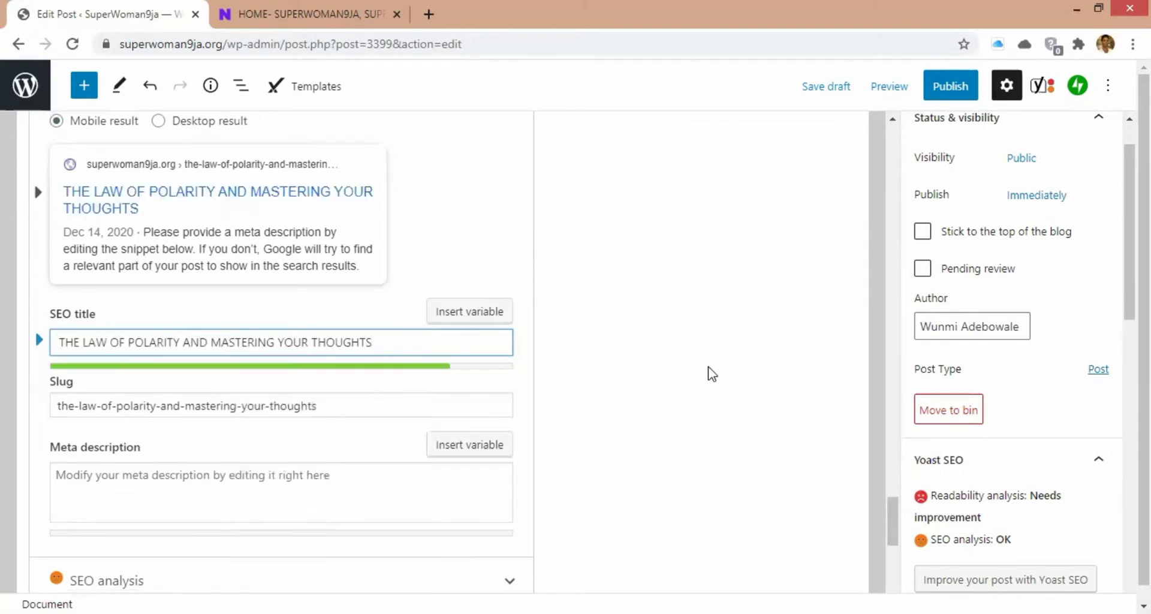
left_click(689, 354)
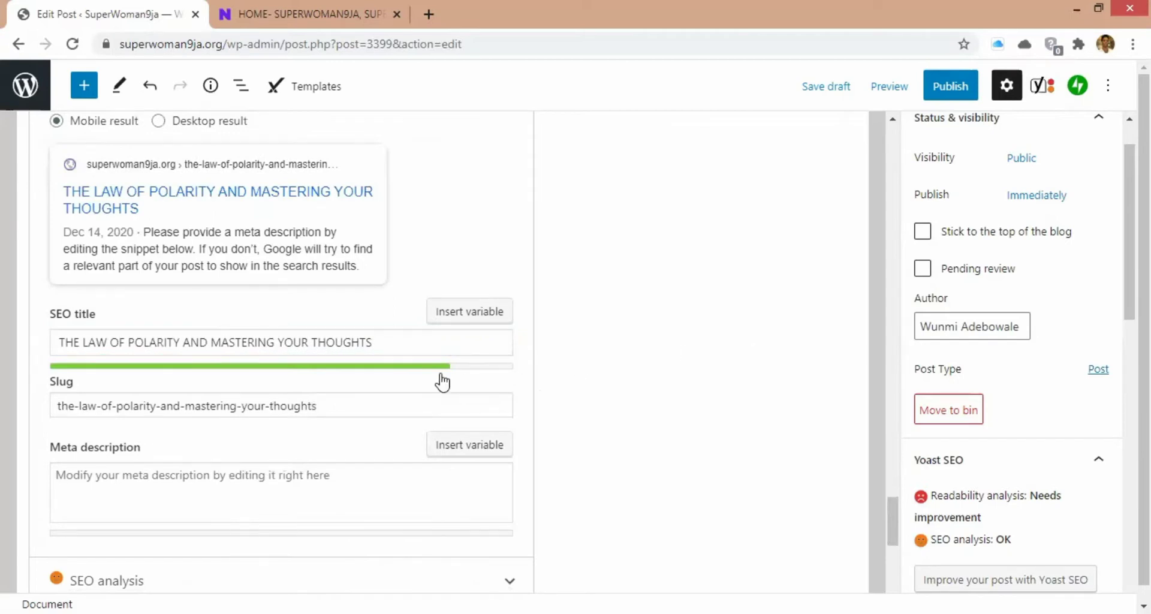
Step: Begin the meta description with "the law of polarity and mastering your thoughts will help you focus"
left_click(251, 489)
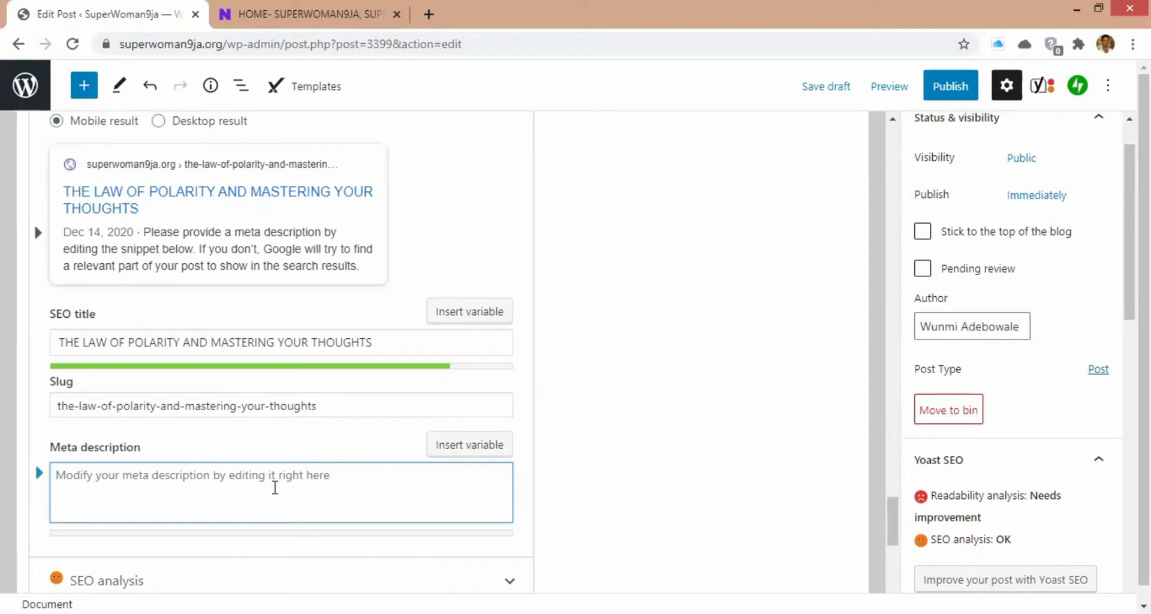
type("the ")
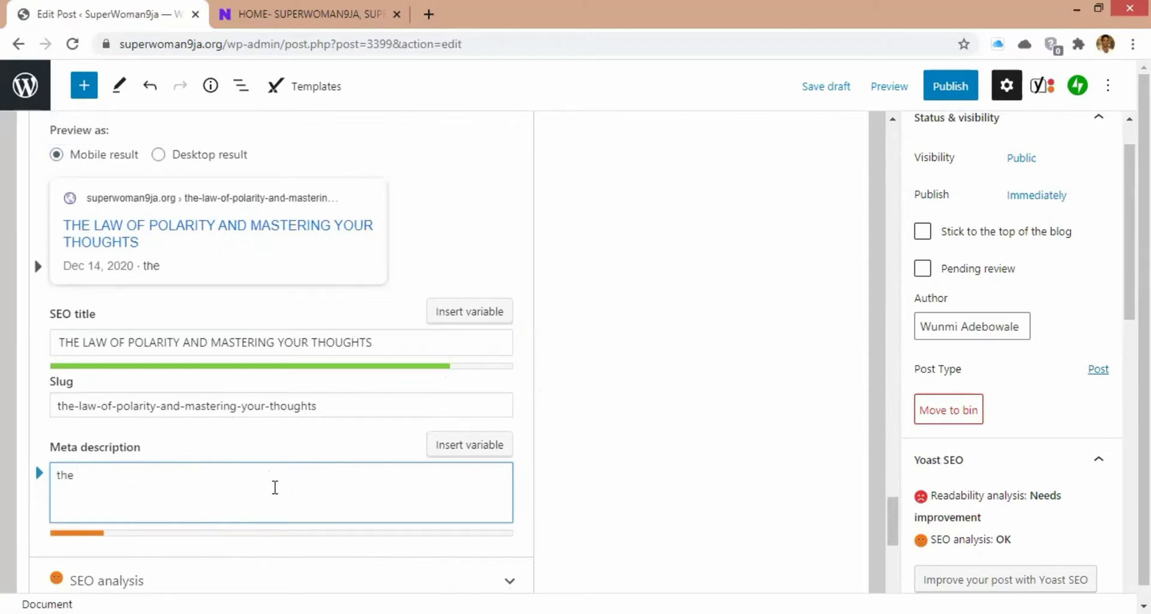
type("law of pola")
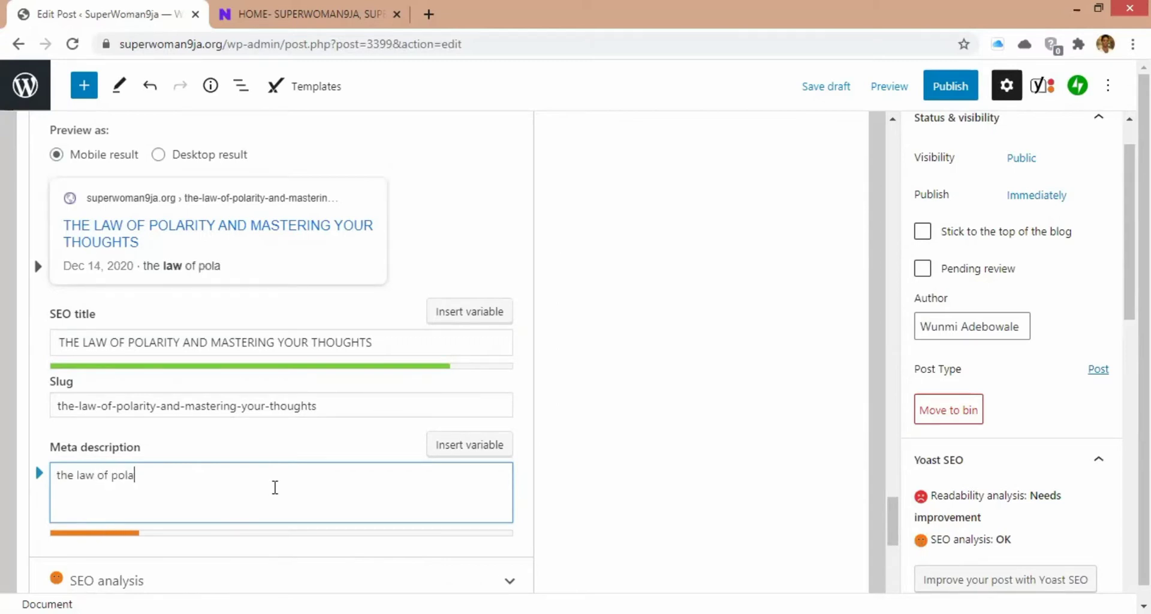
type("rity and mas")
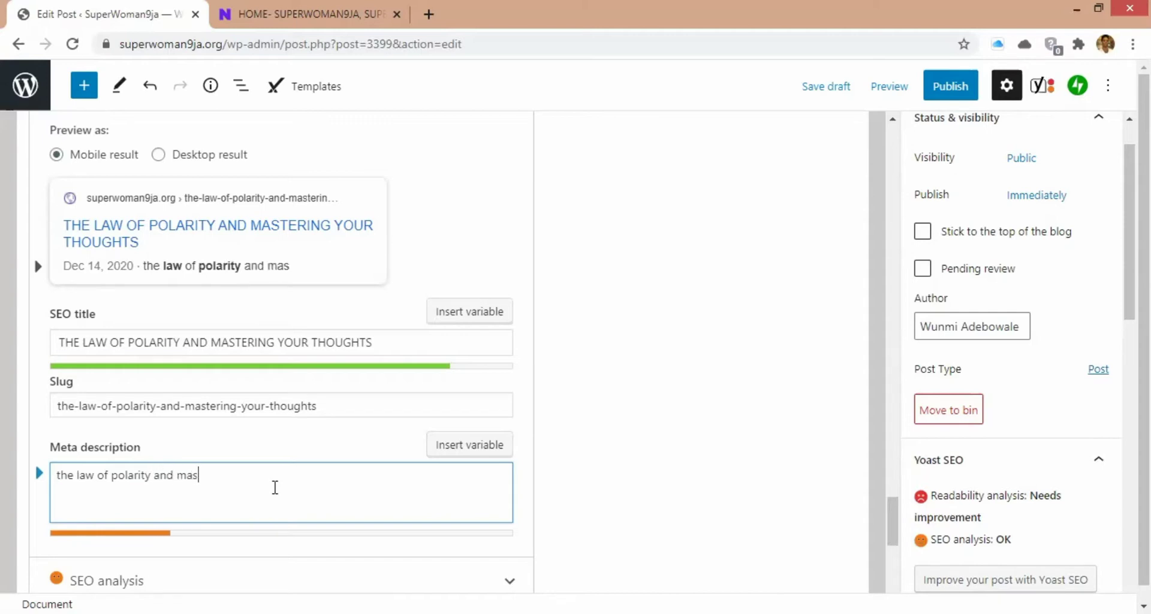
type("tering your")
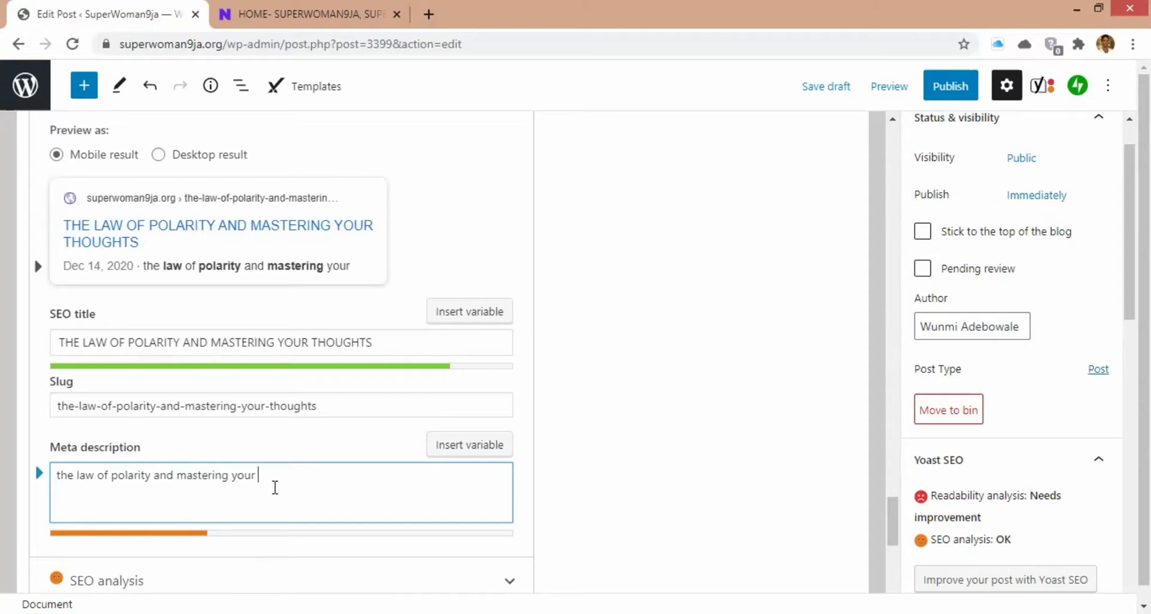
type(" thoughts ")
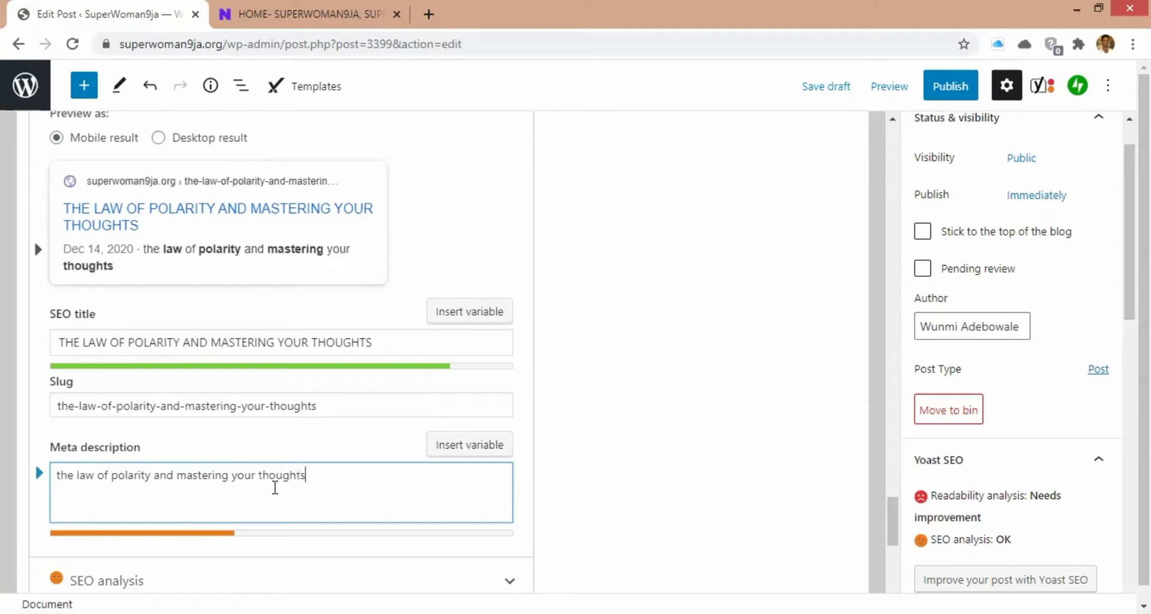
type("will help ")
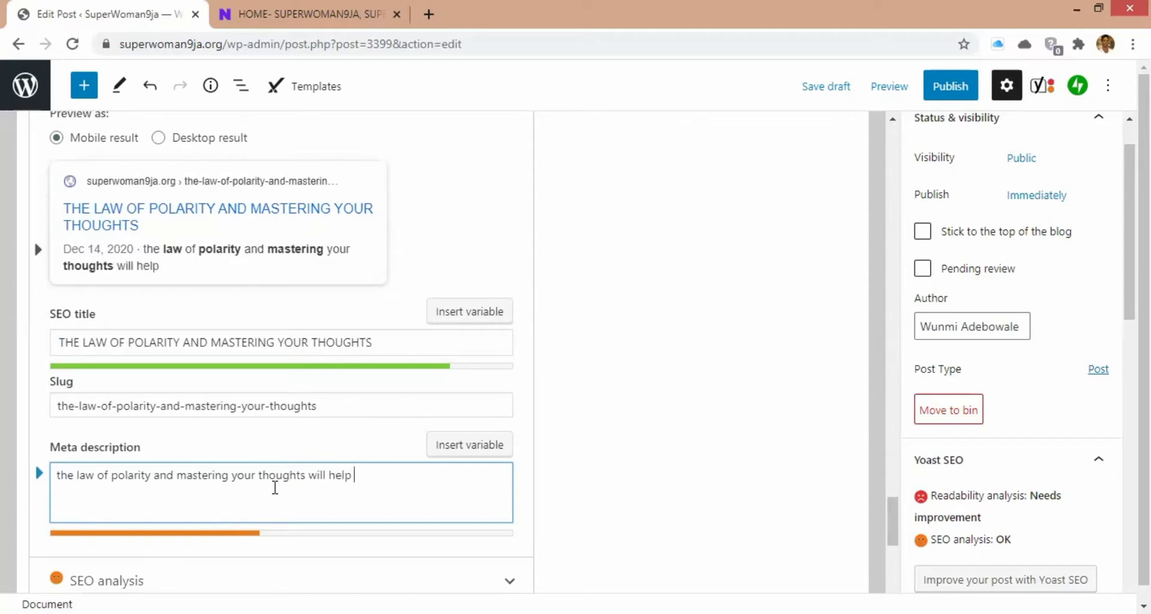
type("you focus ")
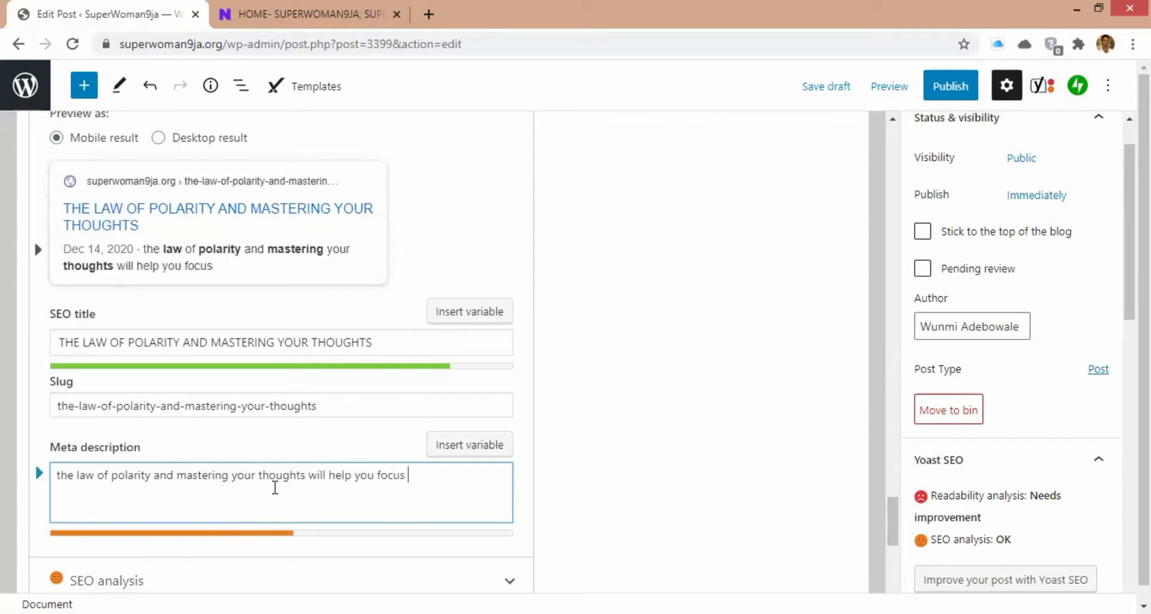
Step: Continue the meta description with "on the positive sides of things so"
type("on the ois")
key("BackSpace")
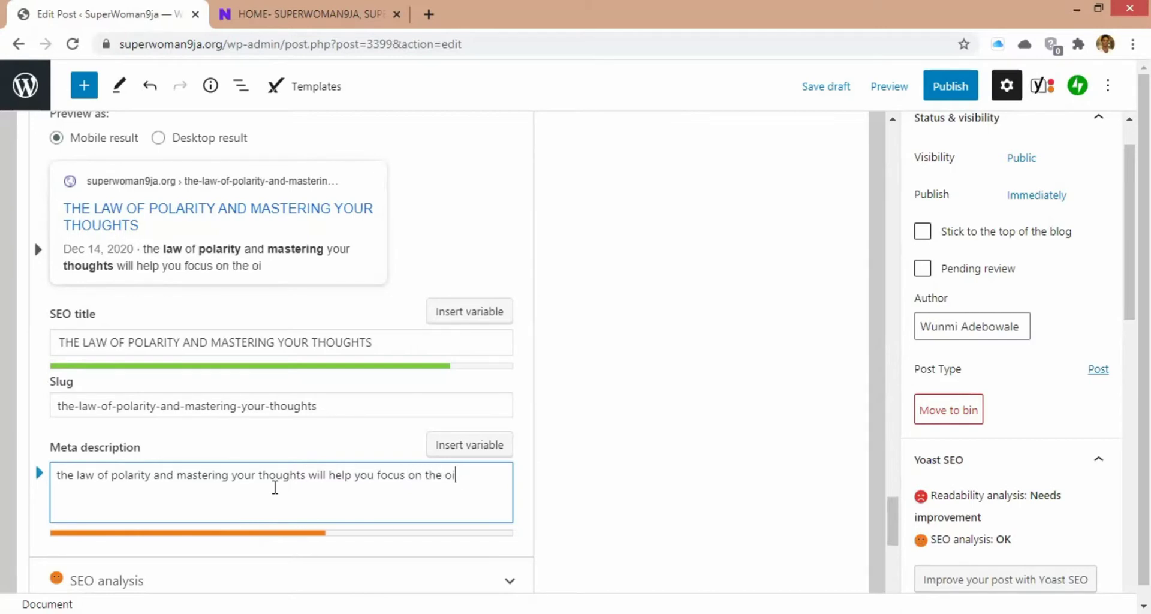
key("BackSpace")
key("BackSpace")
type("osive")
key("BackSpace")
key("BackSpace")
key("BackSpace")
type("tive side")
key("BackSpace")
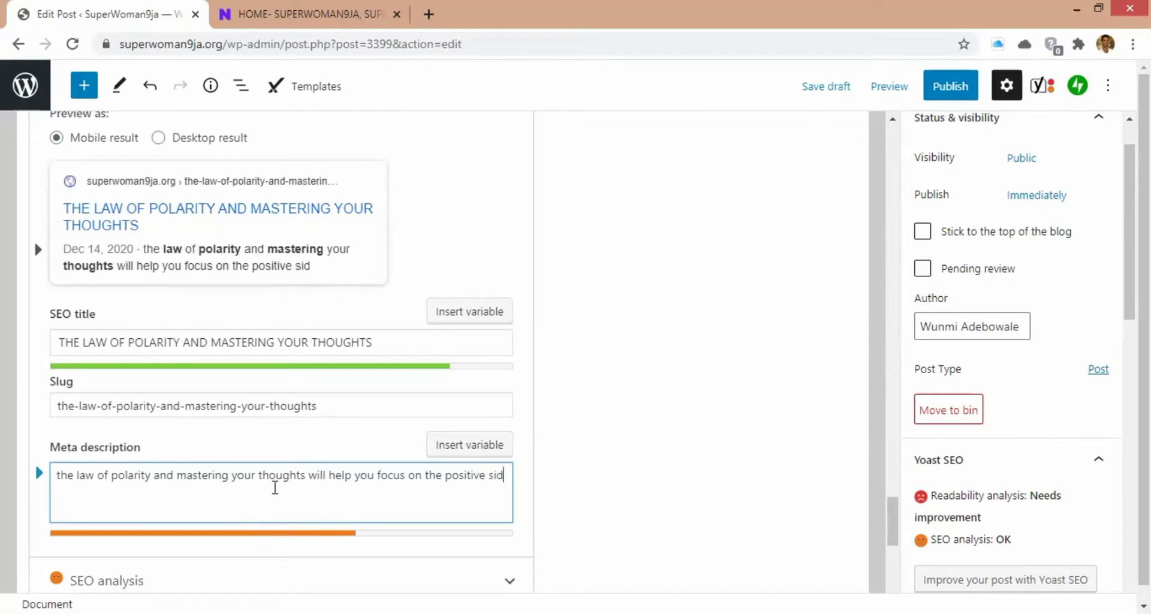
type("es of thi")
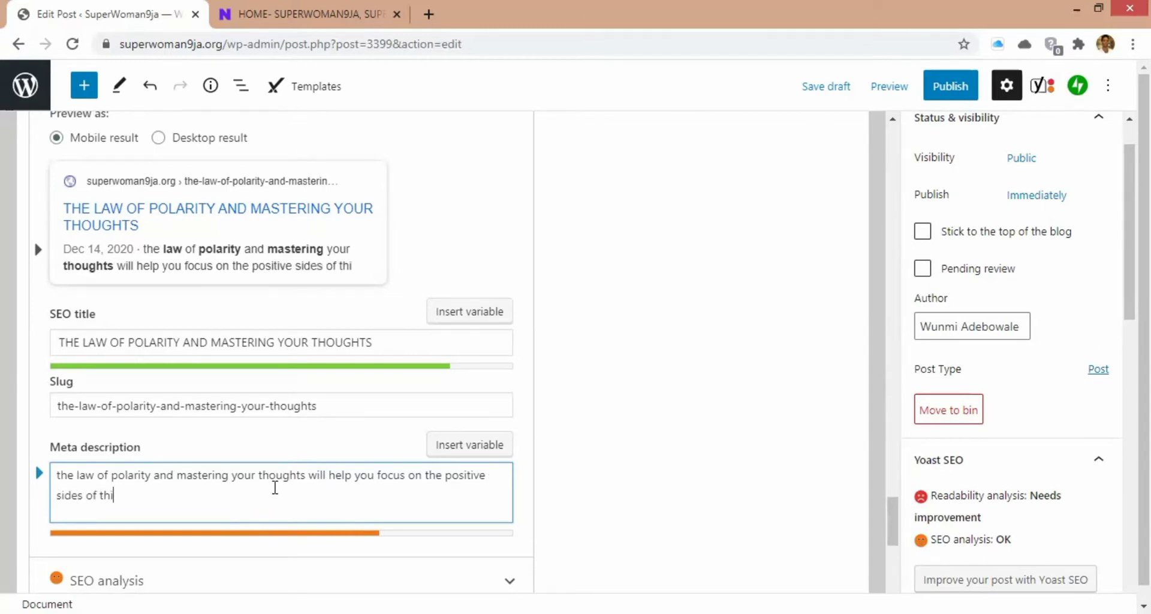
type("ngs so ")
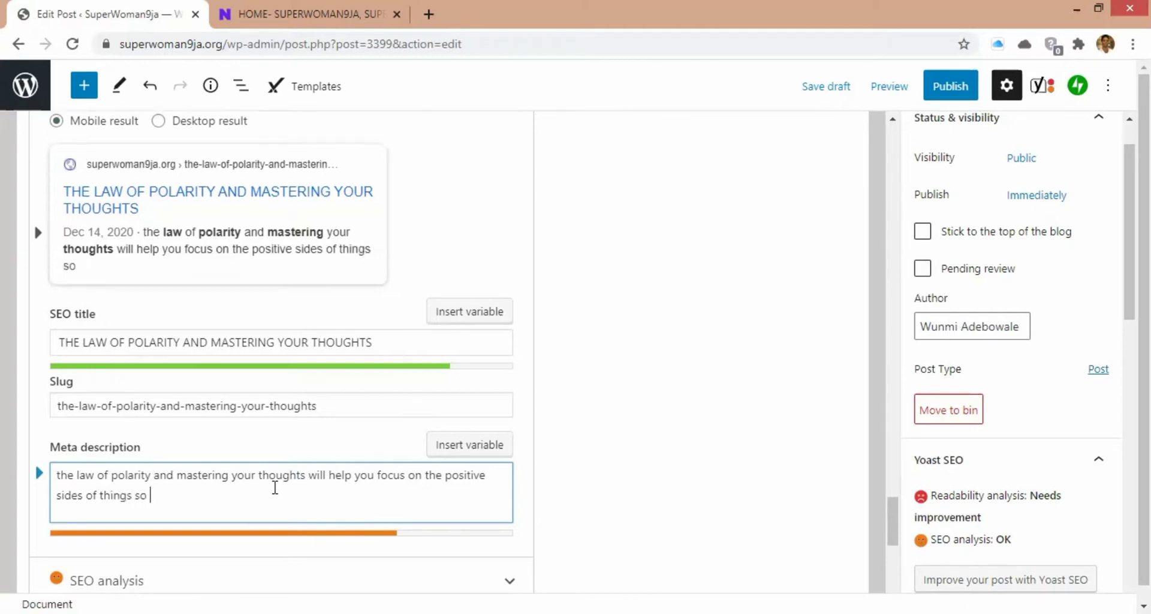
Step: Complete the meta description's sentence with "you can live an abundant life free from negativity"
type("you can ")
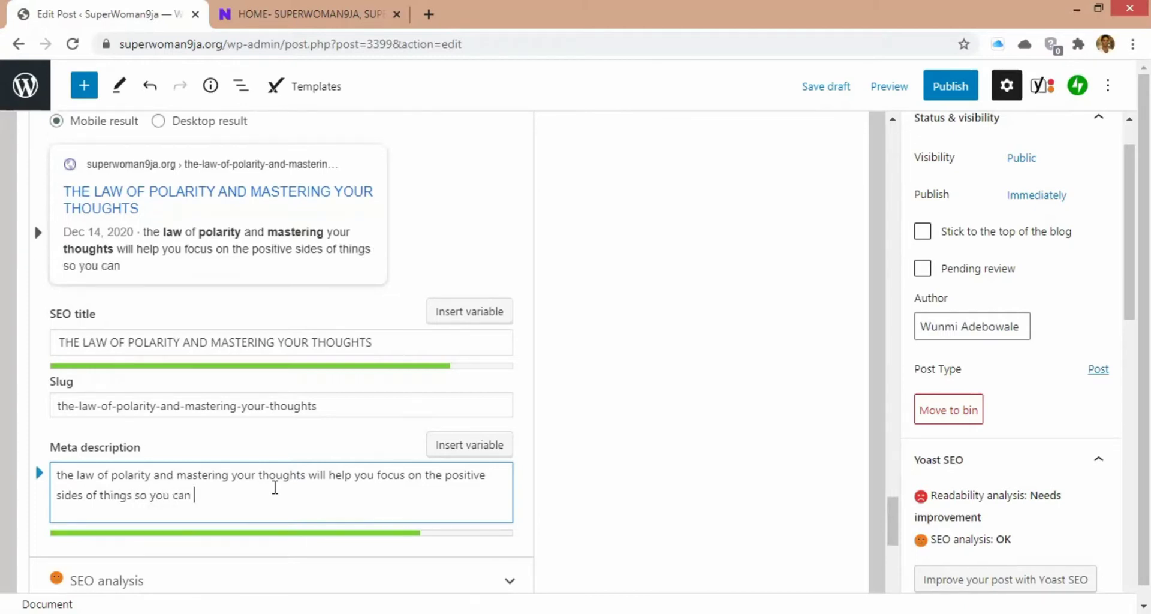
type("live an ")
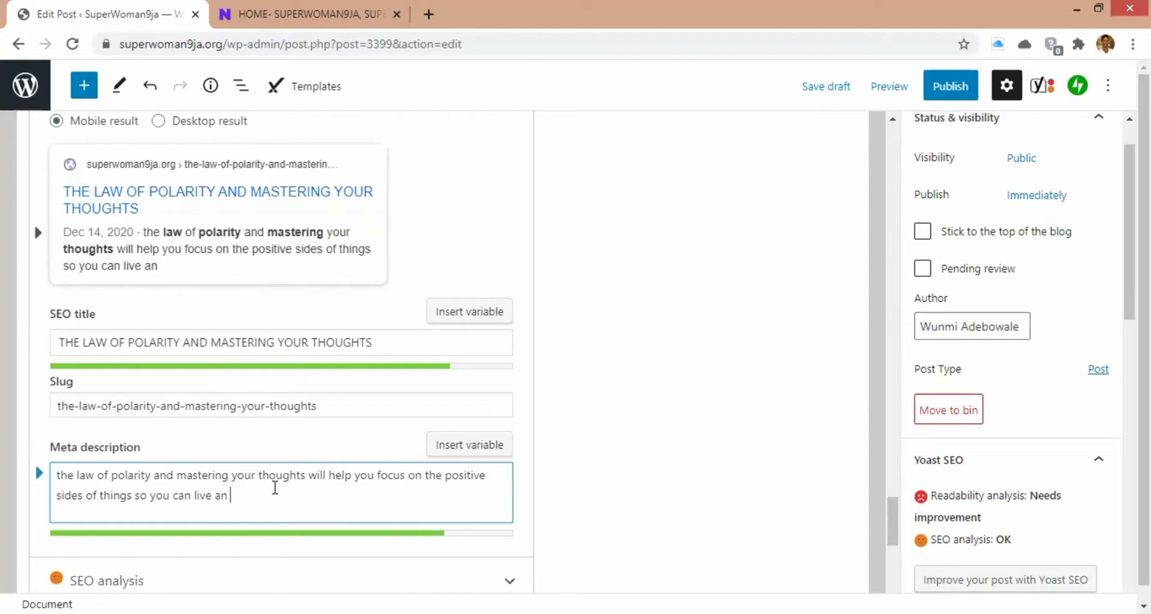
type("abundant")
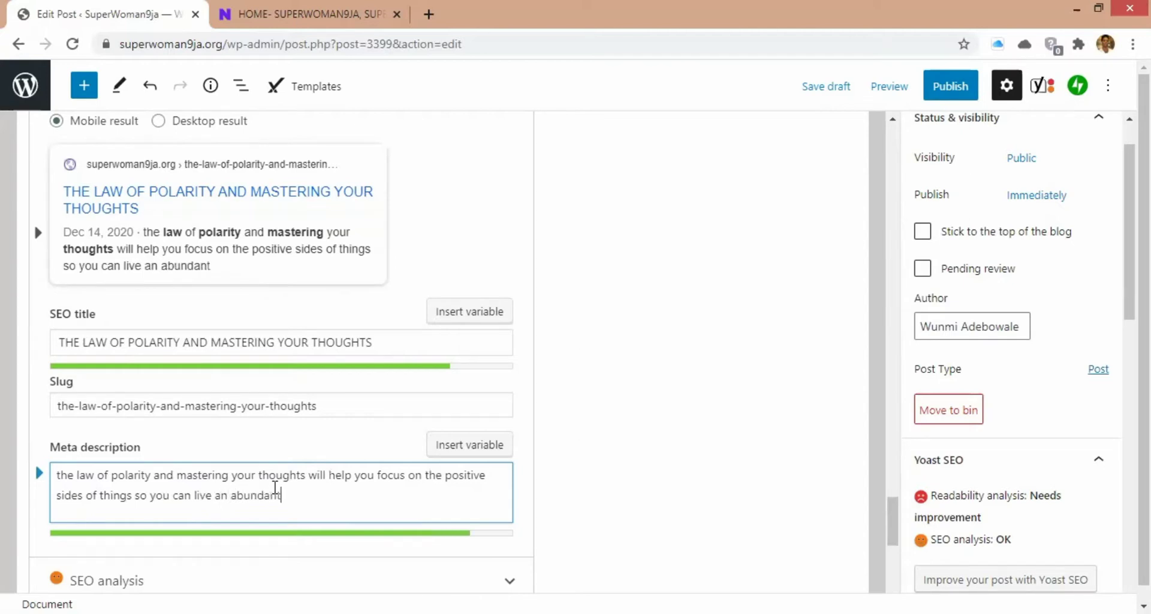
type(" line")
key("BackSpace")
key("BackSpace")
type("fe fre")
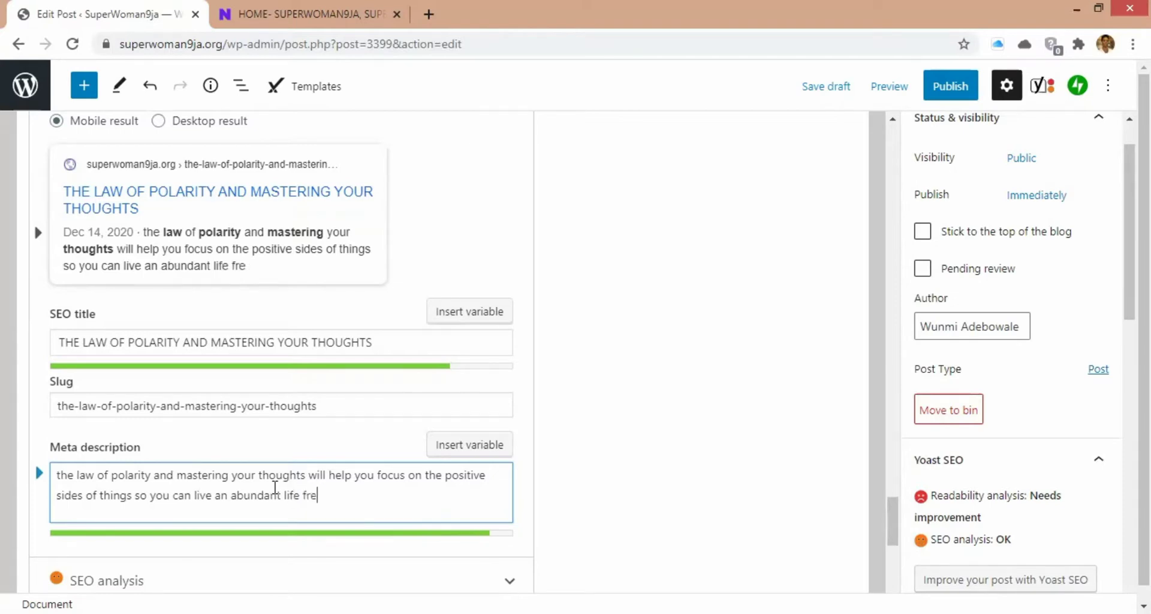
type("e from ")
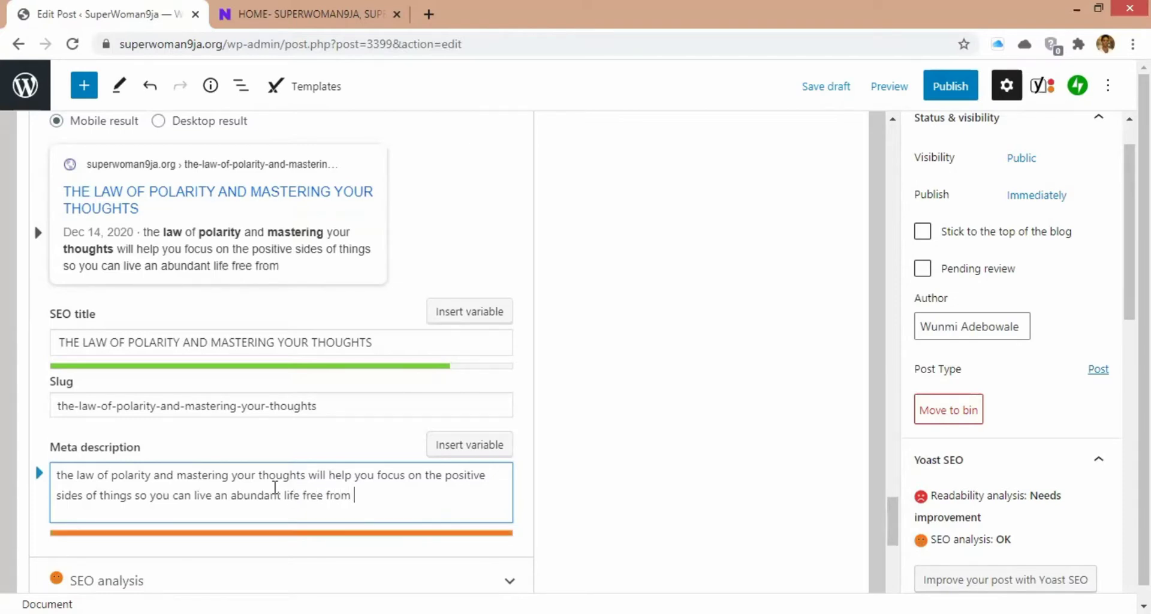
type("negativity")
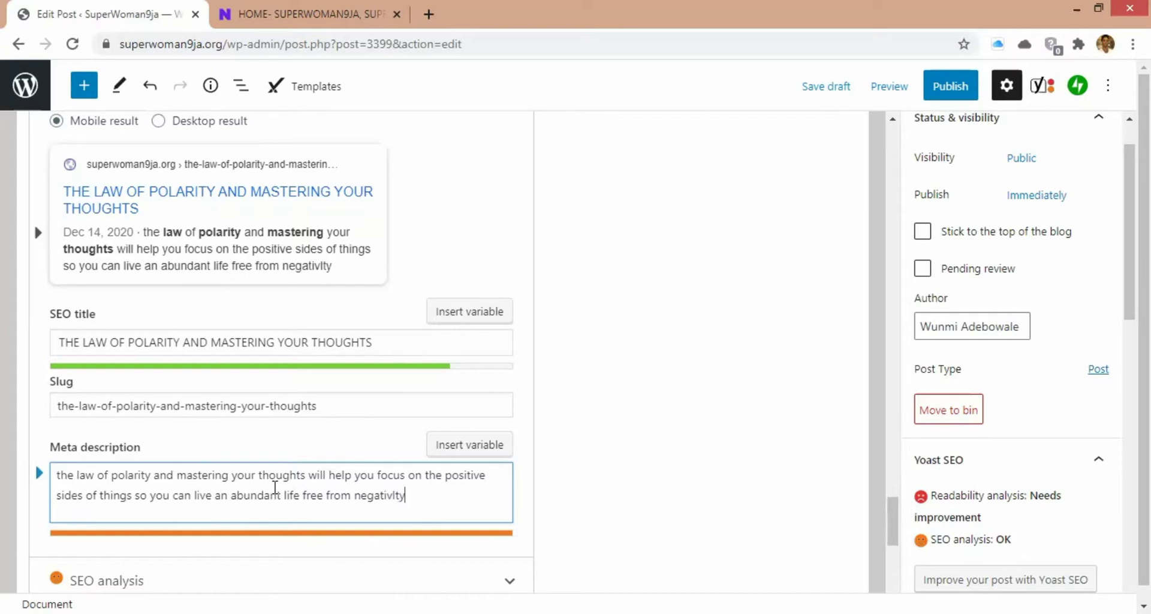
Step: Shorten the meta description by removing "free from negativity" so that it ends with "abundant life"
key("BackSpace")
key("BackSpace")
key("BackSpace")
key("BackSpace")
key("BackSpace")
key("BackSpace")
key("BackSpace")
key("BackSpace")
key("BackSpace")
key("BackSpace")
key("BackSpace")
key("BackSpace")
key("BackSpace")
key("BackSpace")
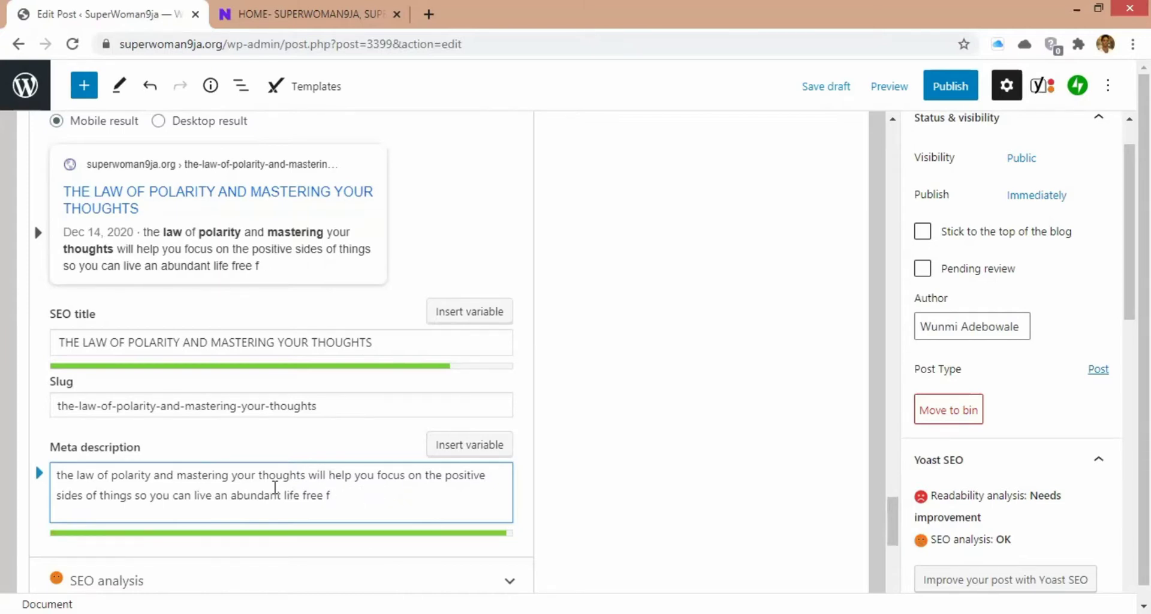
key("BackSpace")
key("BackSpace")
key("BackSpace")
key("BackSpace")
key("BackSpace")
Step: Capitalise the first word of the meta description so it reads "The"
left_click(64, 474)
key("BackSpace")
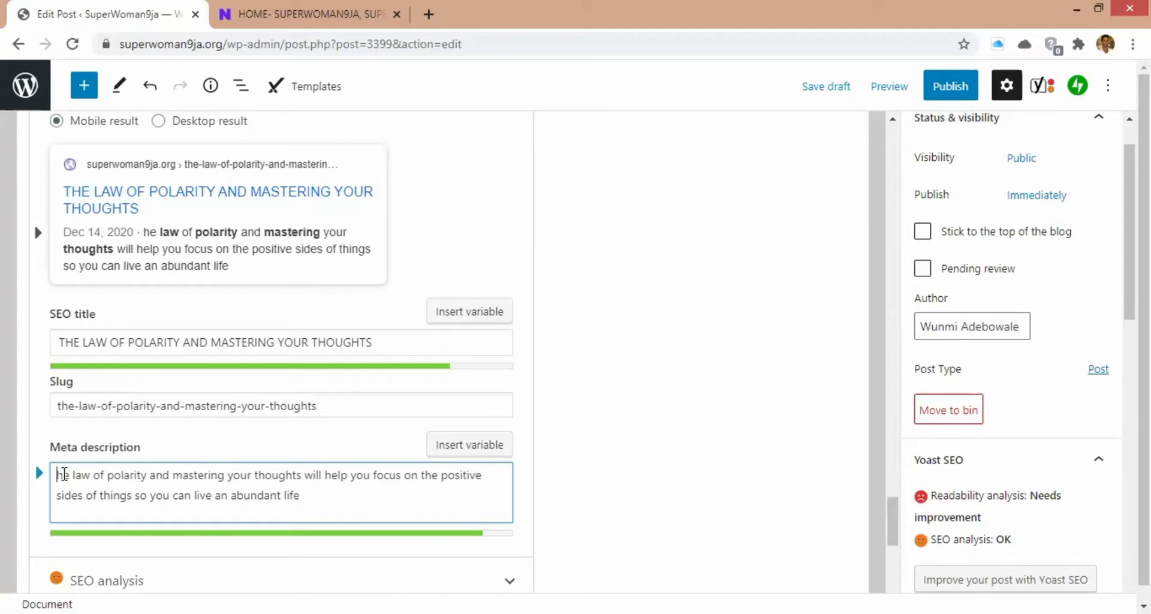
type("T")
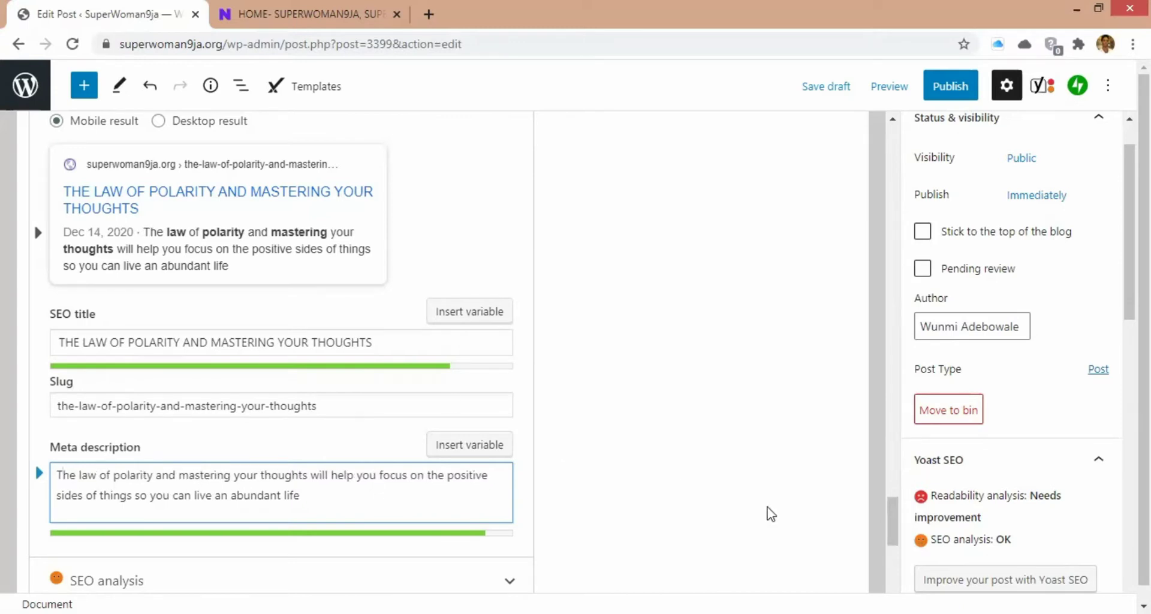
Step: Expand the post's SEO analysis and review the listed problems and good results
left_click(887, 519)
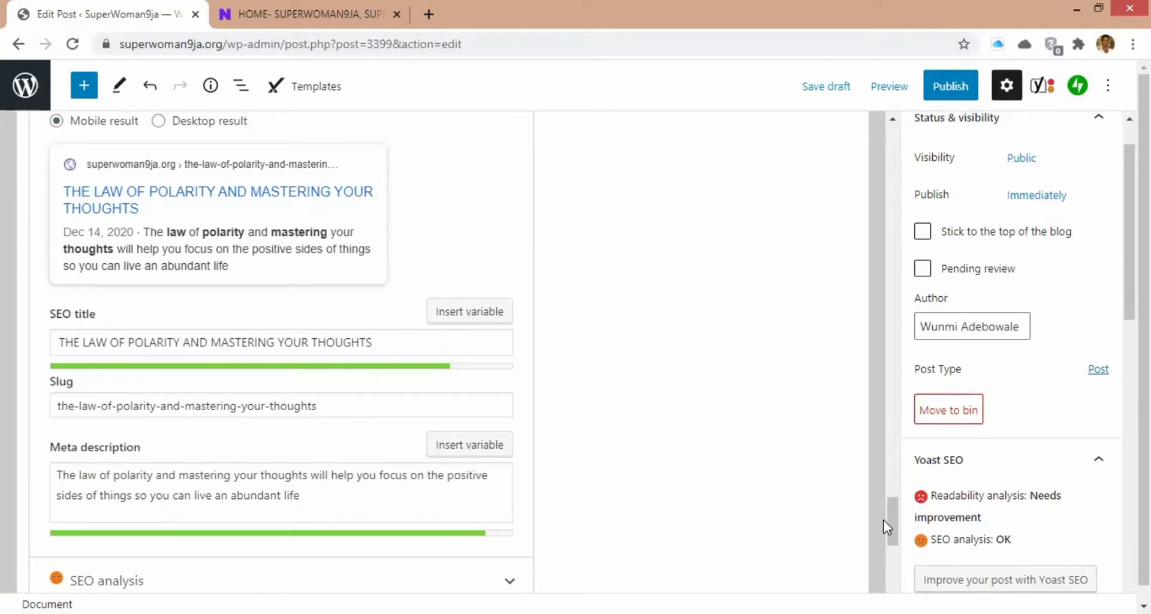
left_click_drag(897, 523, 896, 547)
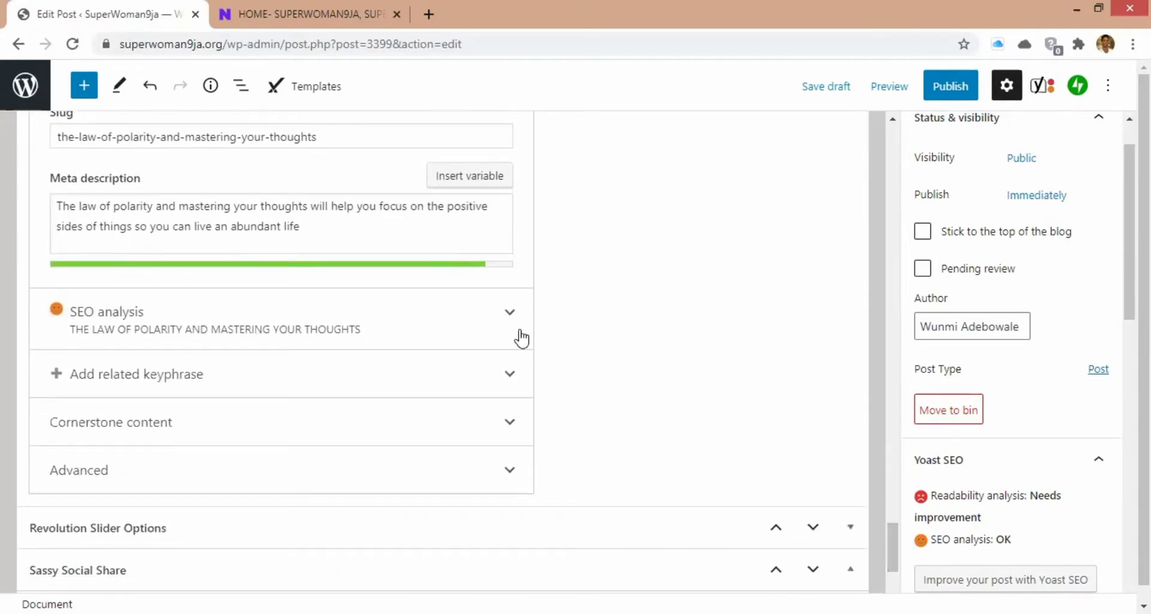
left_click(503, 319)
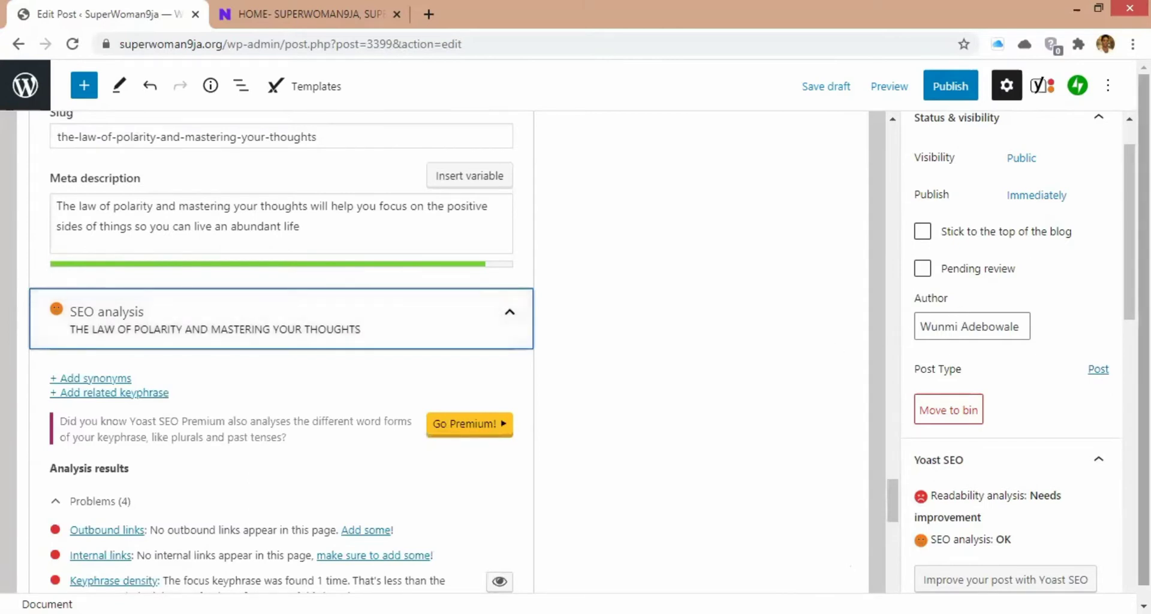
scroll(1019, 359, "down", 1)
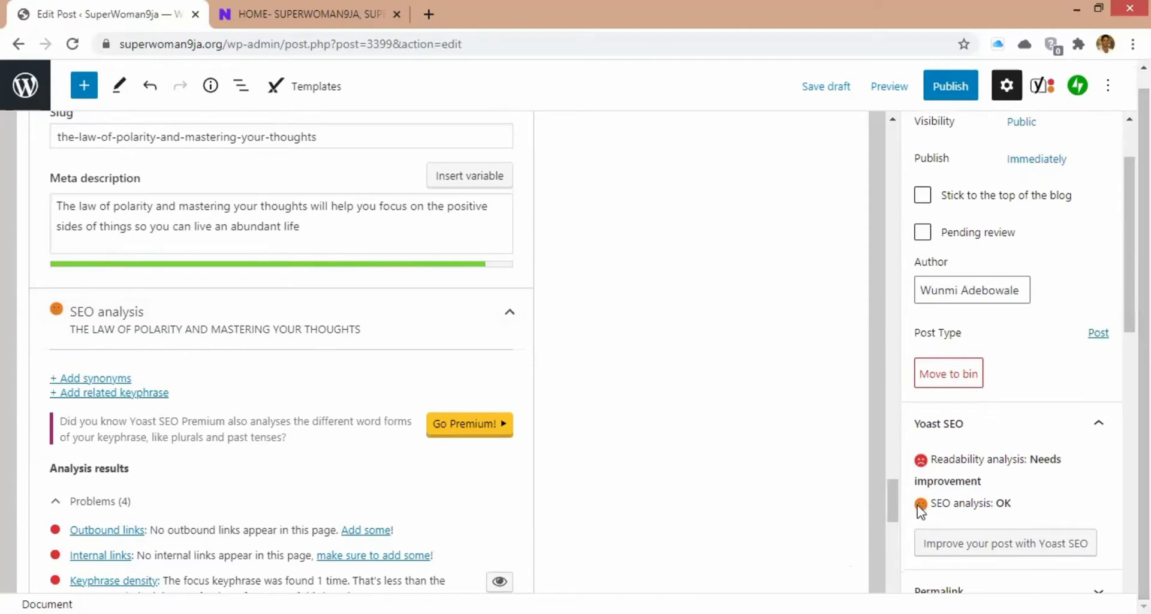
left_click_drag(896, 504, 896, 526)
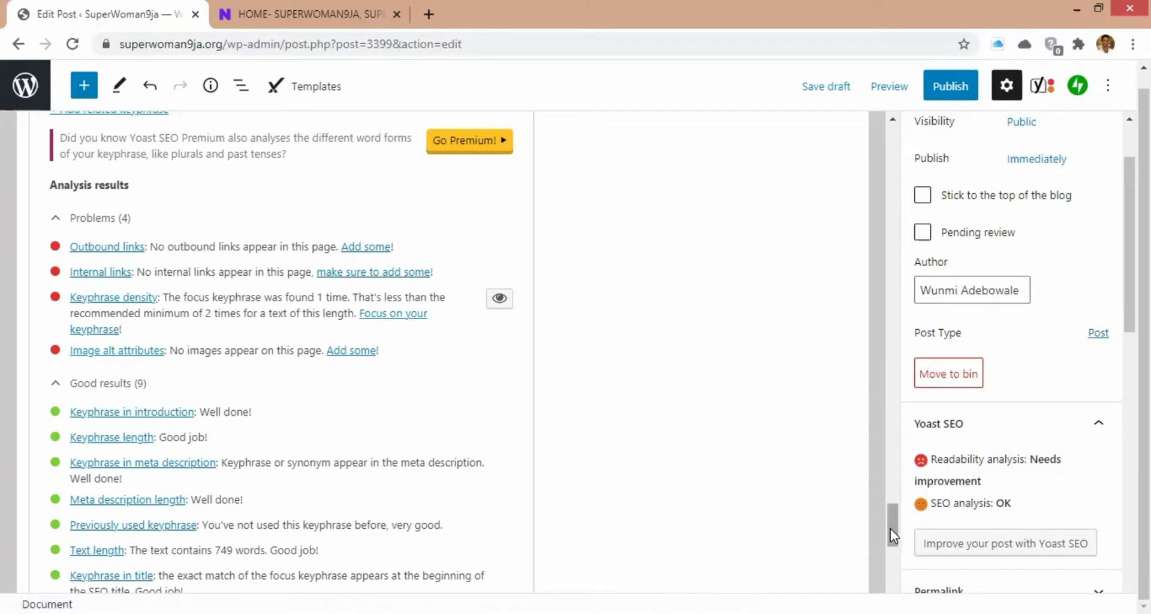
left_click_drag(890, 529, 890, 544)
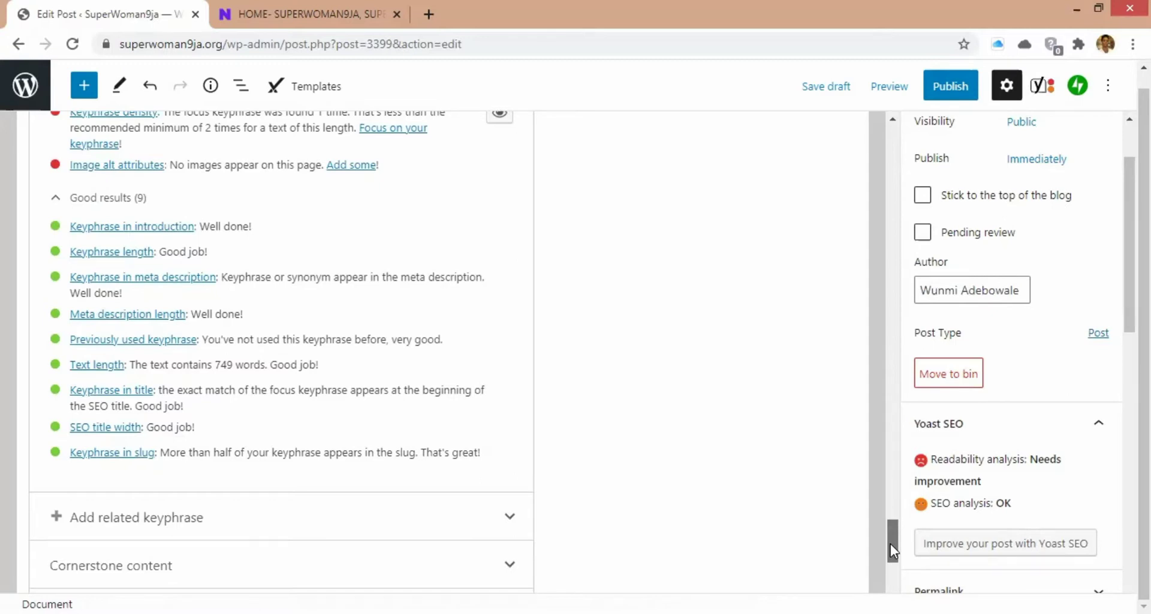
Step: Move the "How can I harness the law of polarity?" embed block down one position, and return it to its original place
left_click_drag(890, 544, 903, 232)
left_click(513, 313)
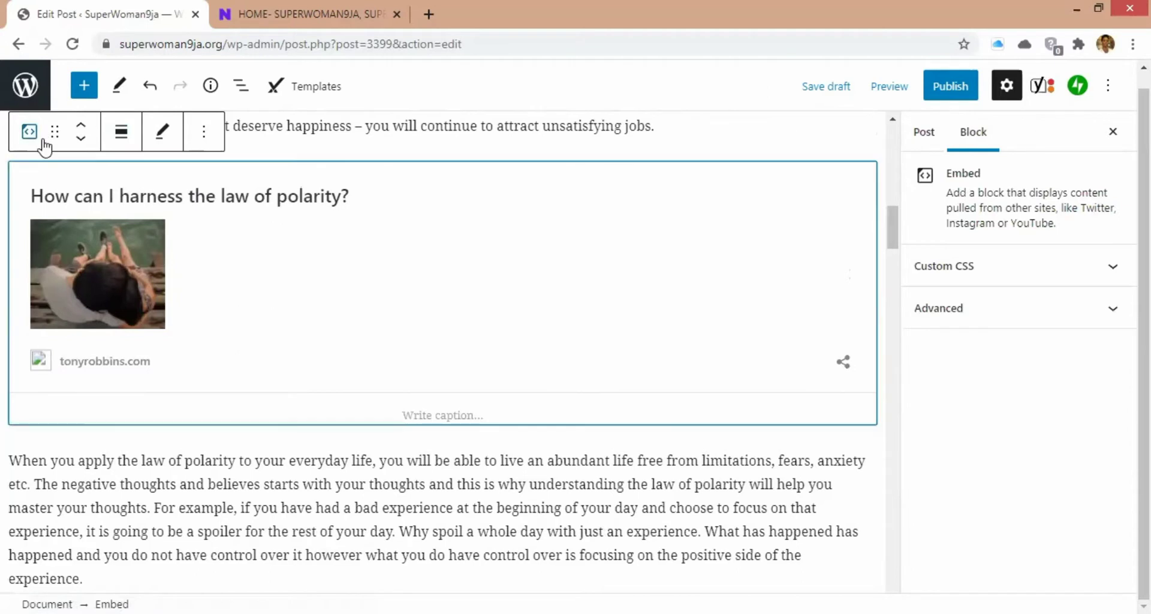
left_click(209, 134)
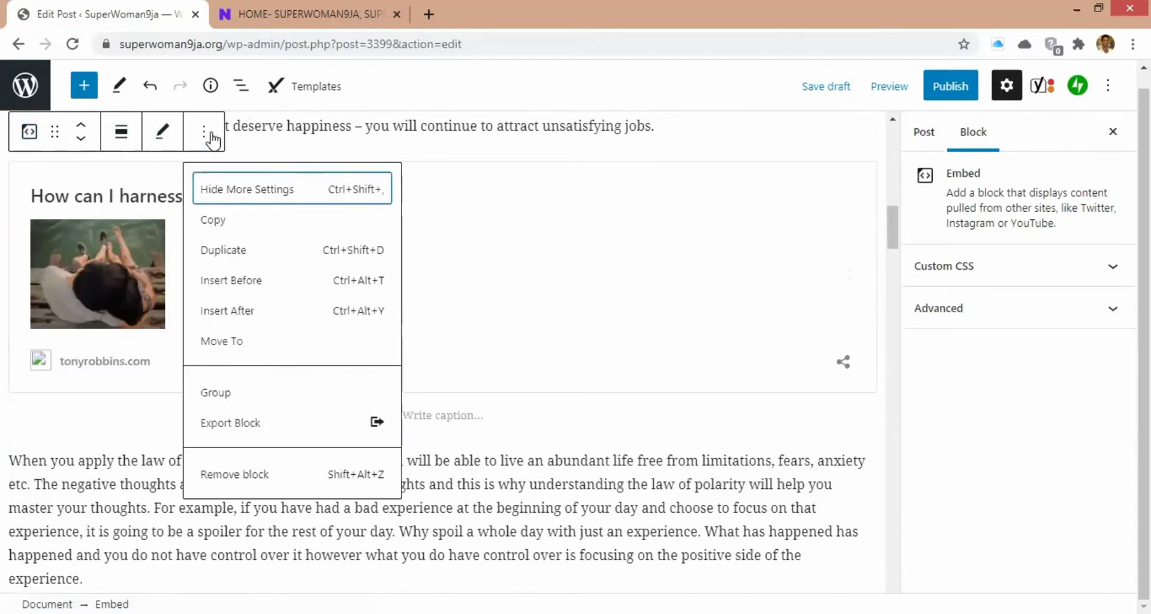
left_click(490, 299)
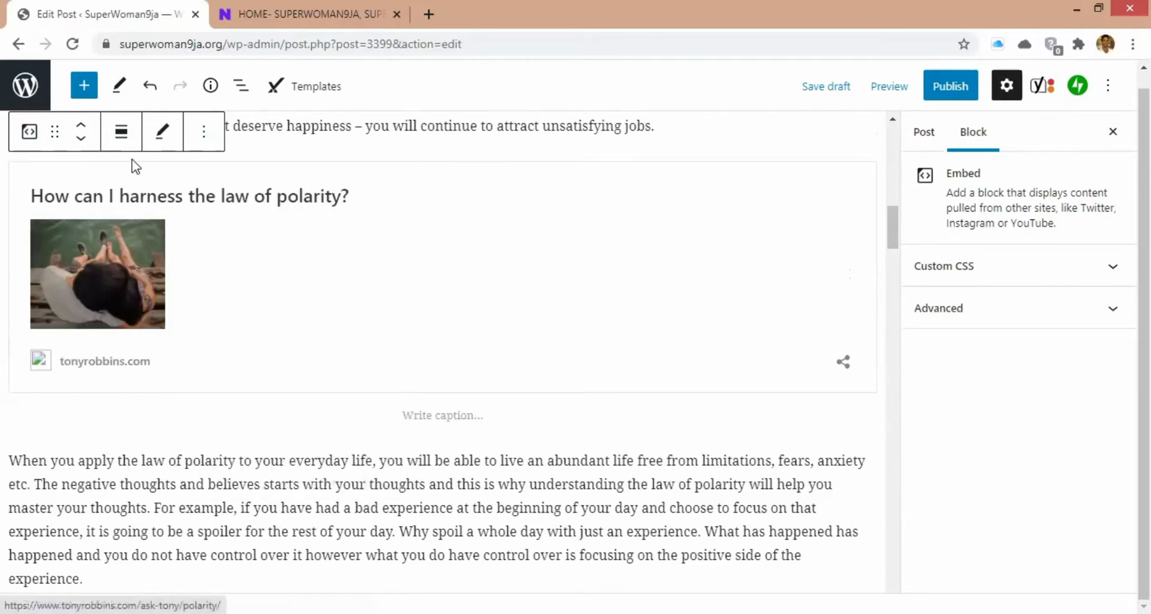
left_click(82, 143)
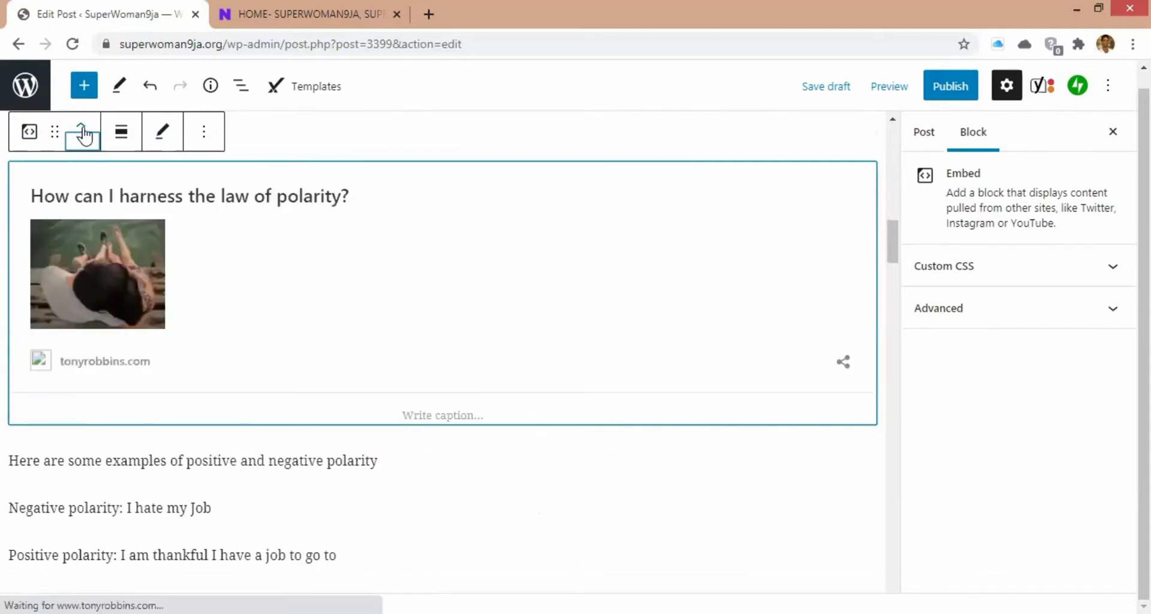
left_click(82, 128)
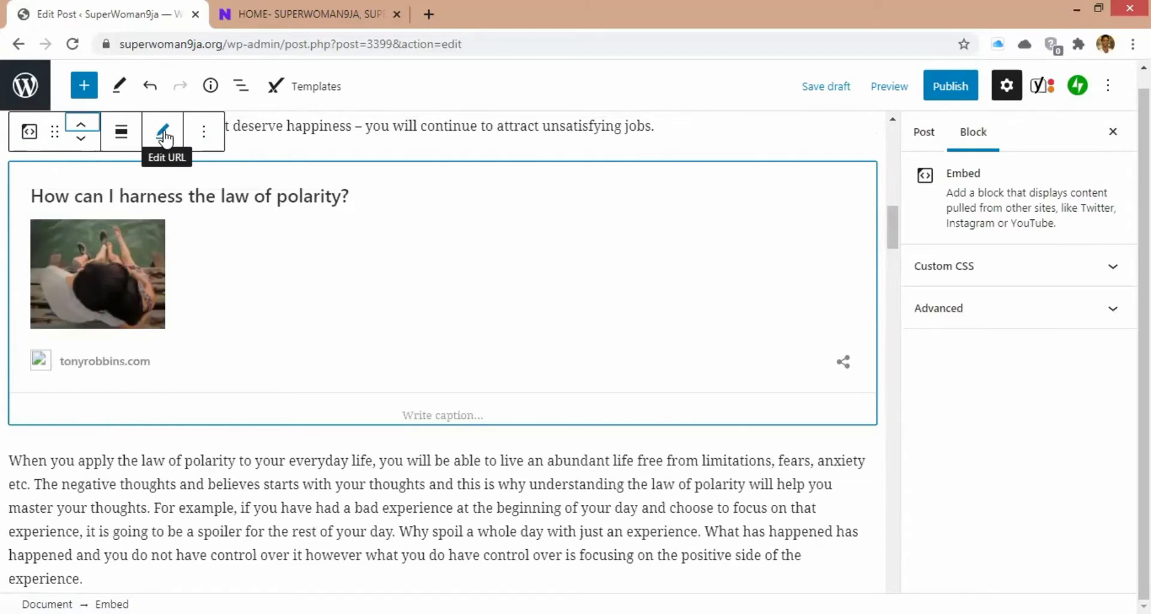
left_click(165, 134)
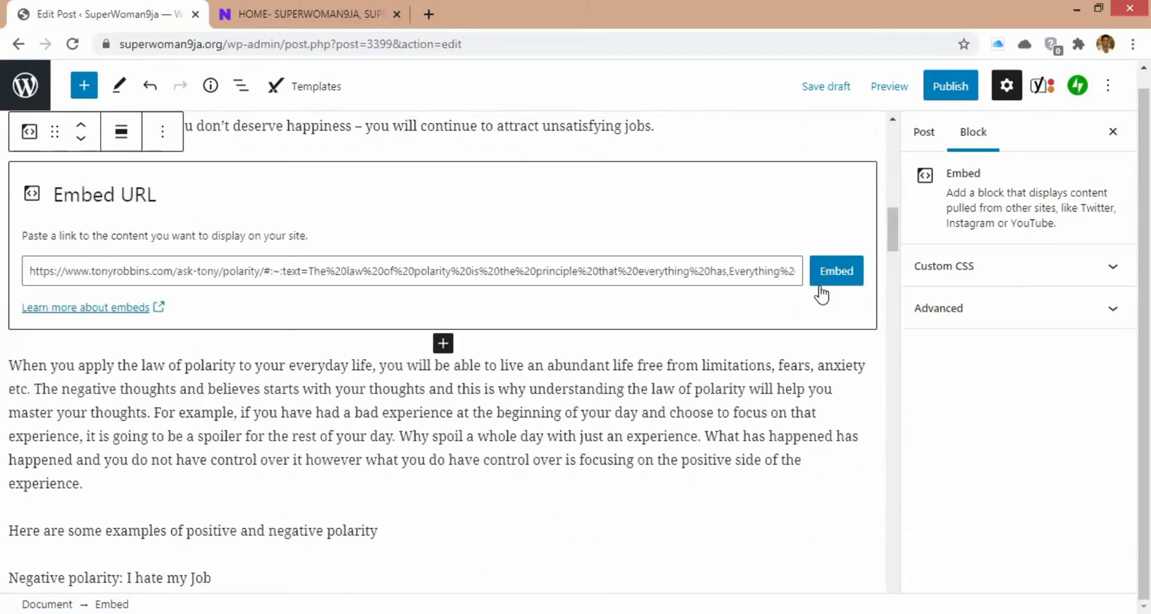
left_click(835, 271)
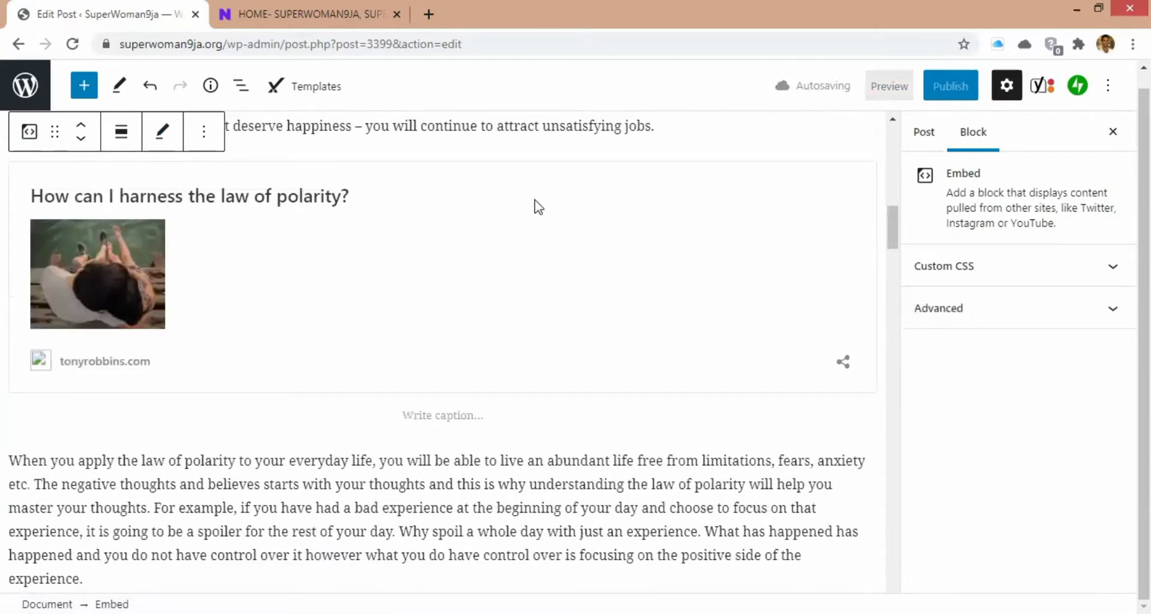
mouse_move(888, 227)
left_mouse_down()
mouse_move(883, 348)
mouse_move(899, 504)
mouse_move(890, 218)
left_mouse_up()
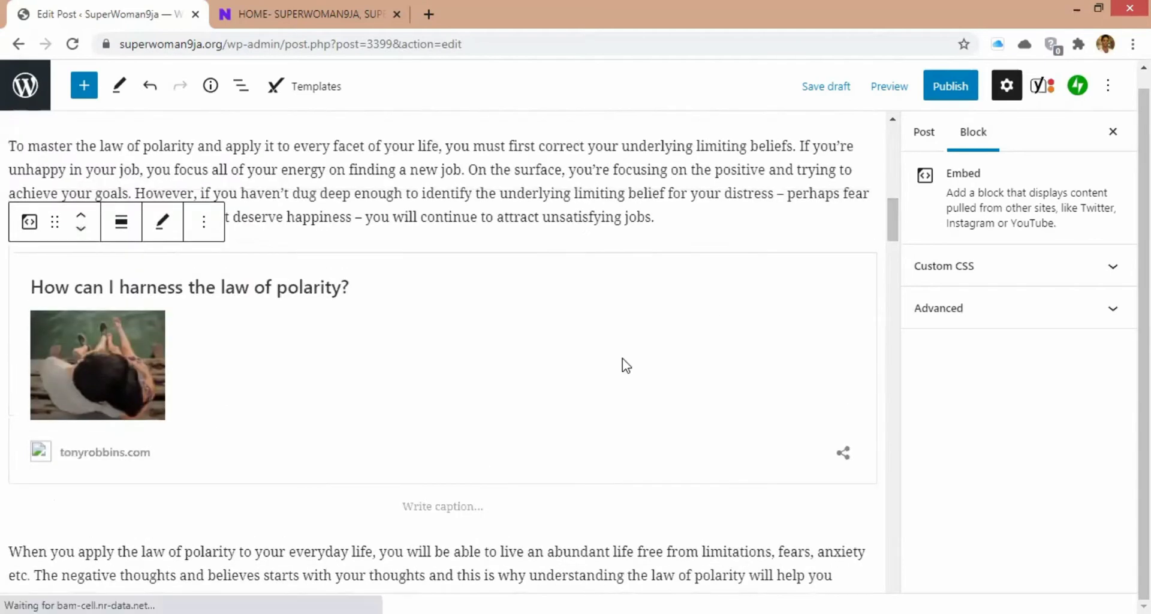
left_click(204, 221)
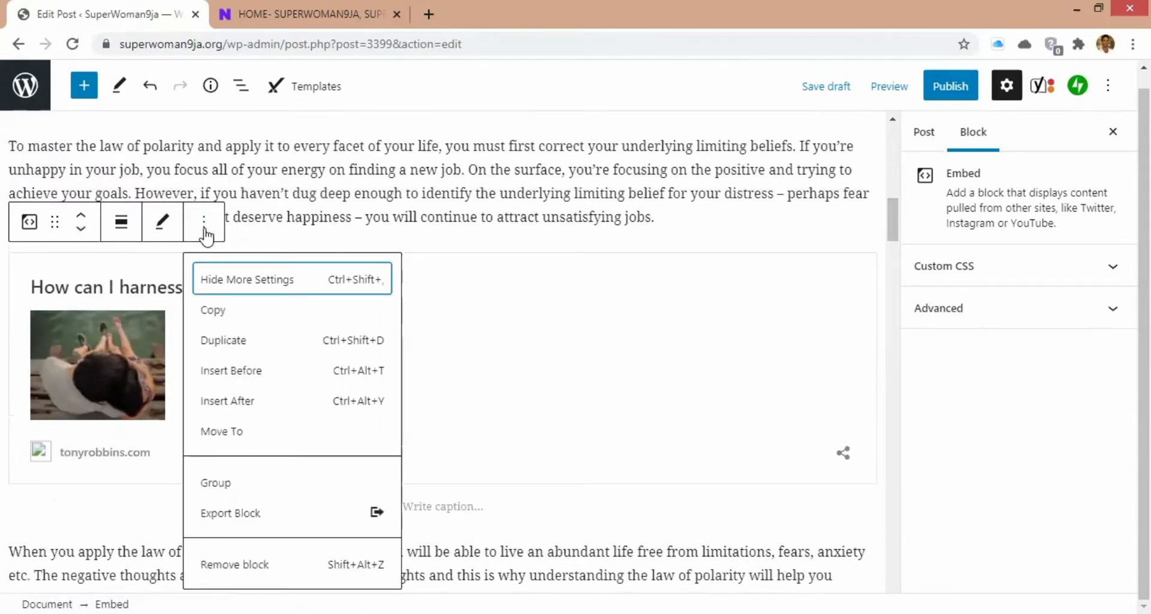
left_click(525, 331)
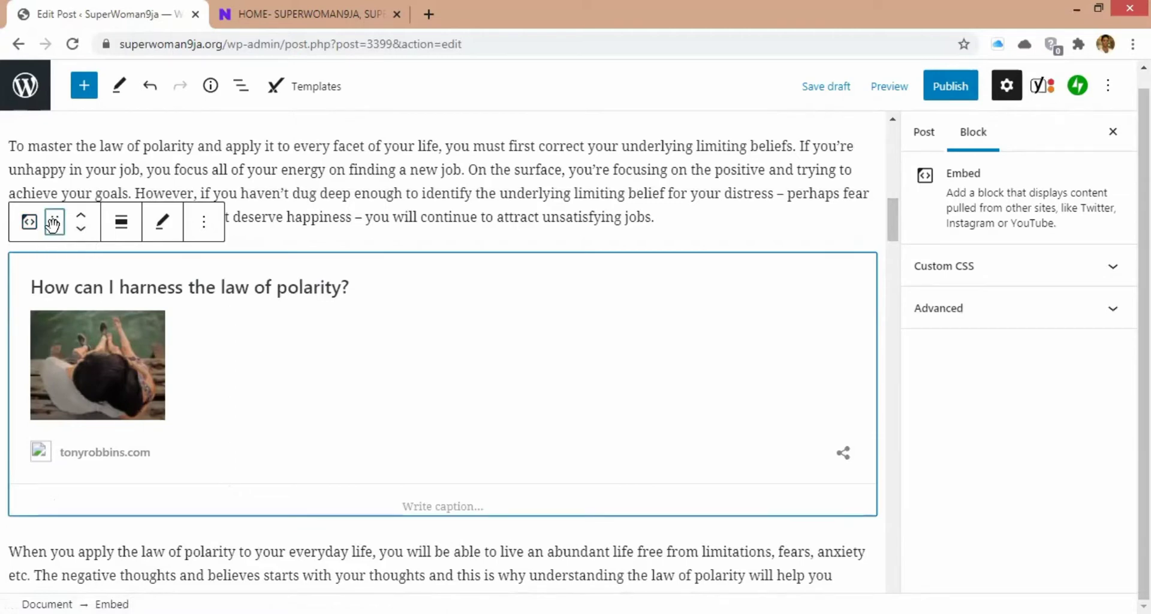
left_click(122, 223)
left_click(355, 376)
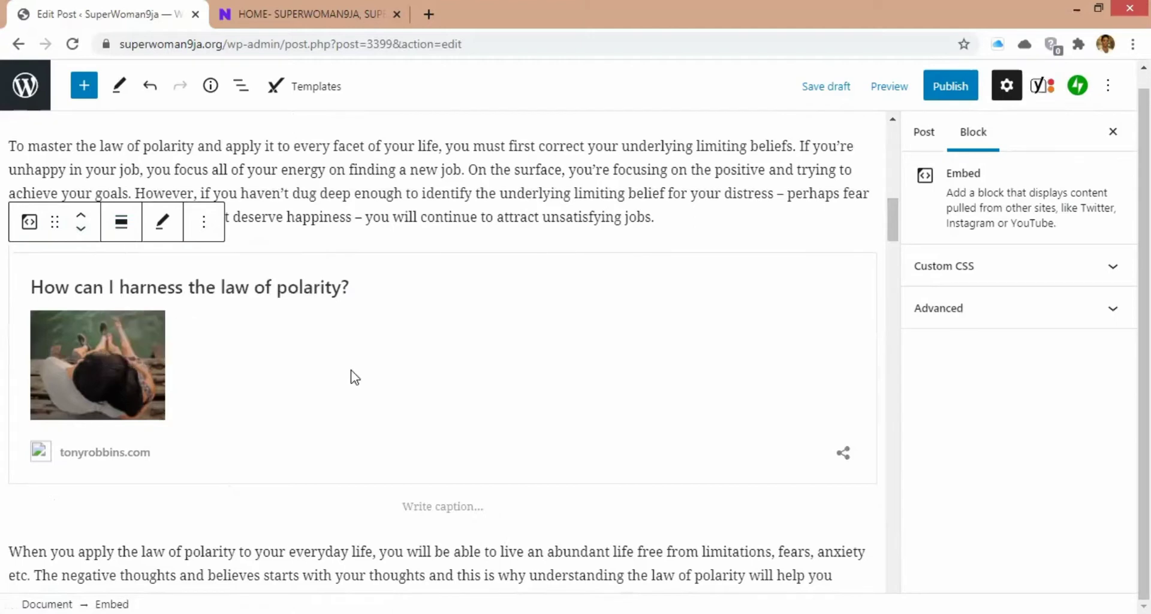
left_click(205, 224)
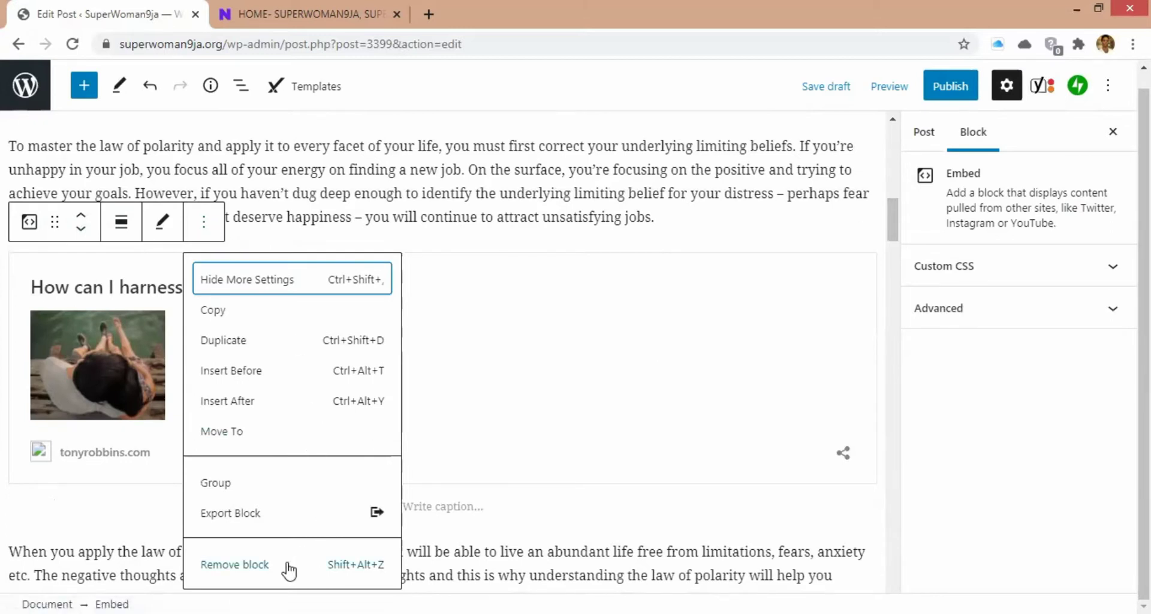
left_click(593, 390)
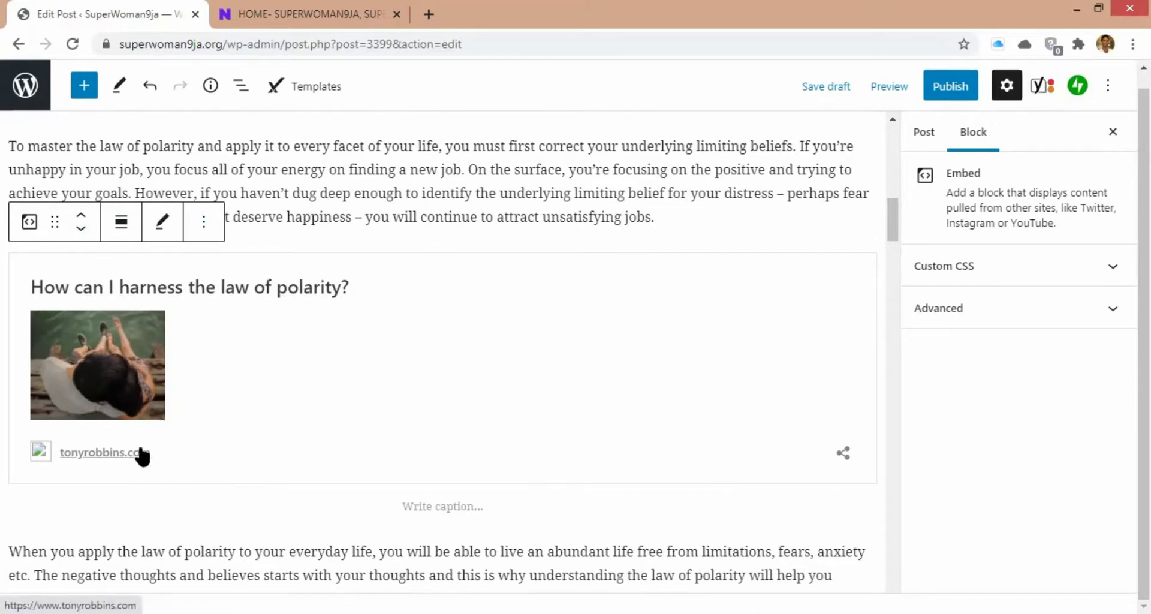
Step: Copy the link address of the "How can I harness the law of polarity?" embed and remove its block
right_click(176, 295)
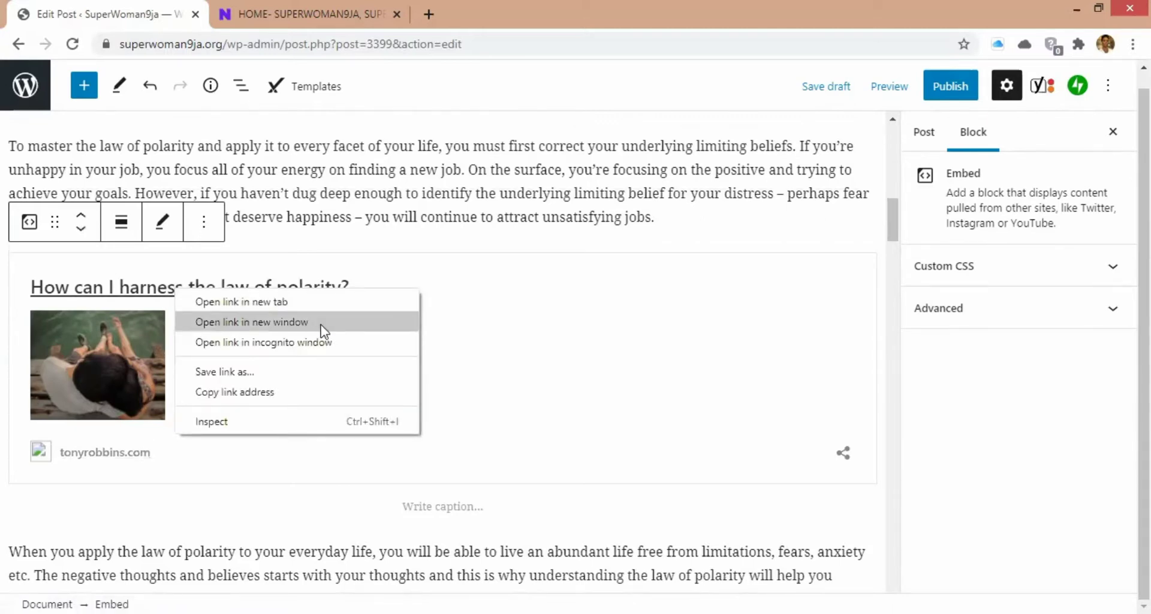
left_click(289, 396)
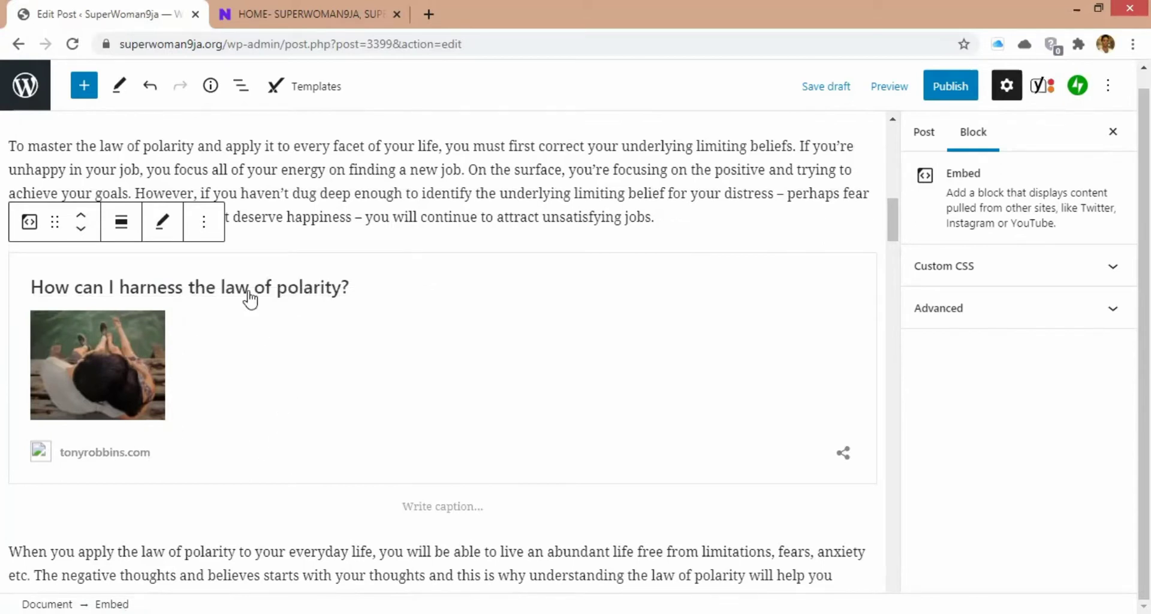
left_click(204, 221)
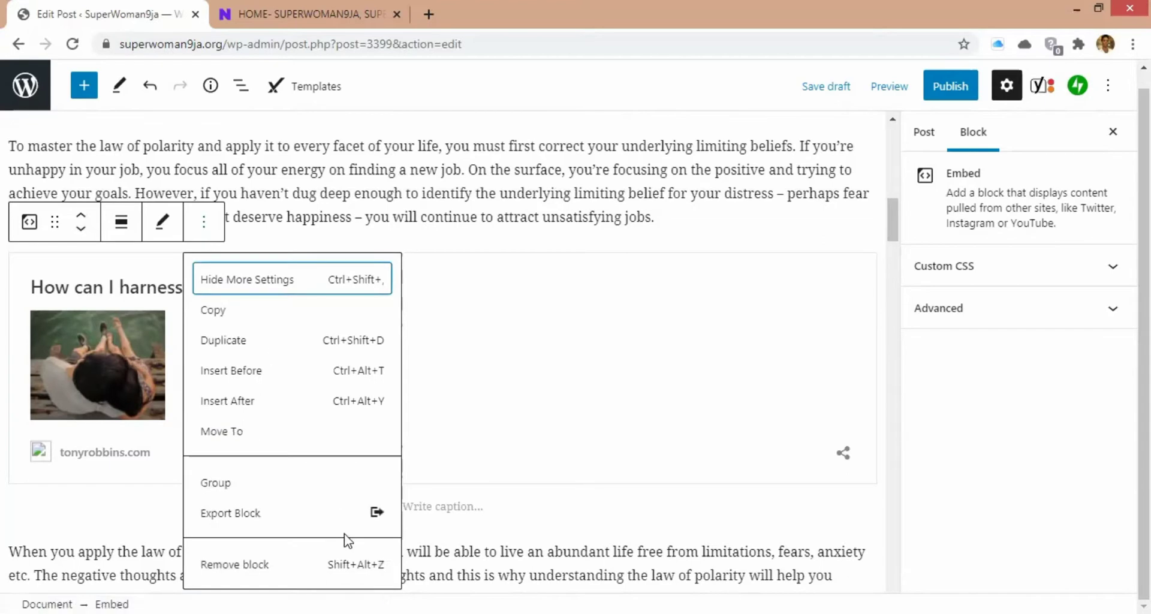
left_click(294, 564)
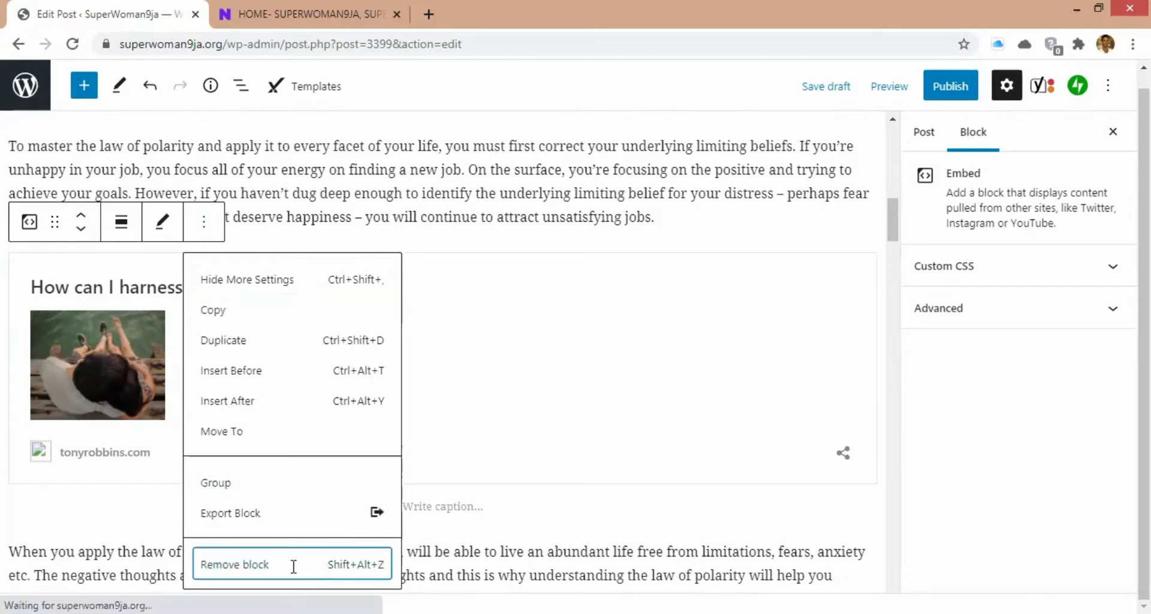
left_click(294, 565)
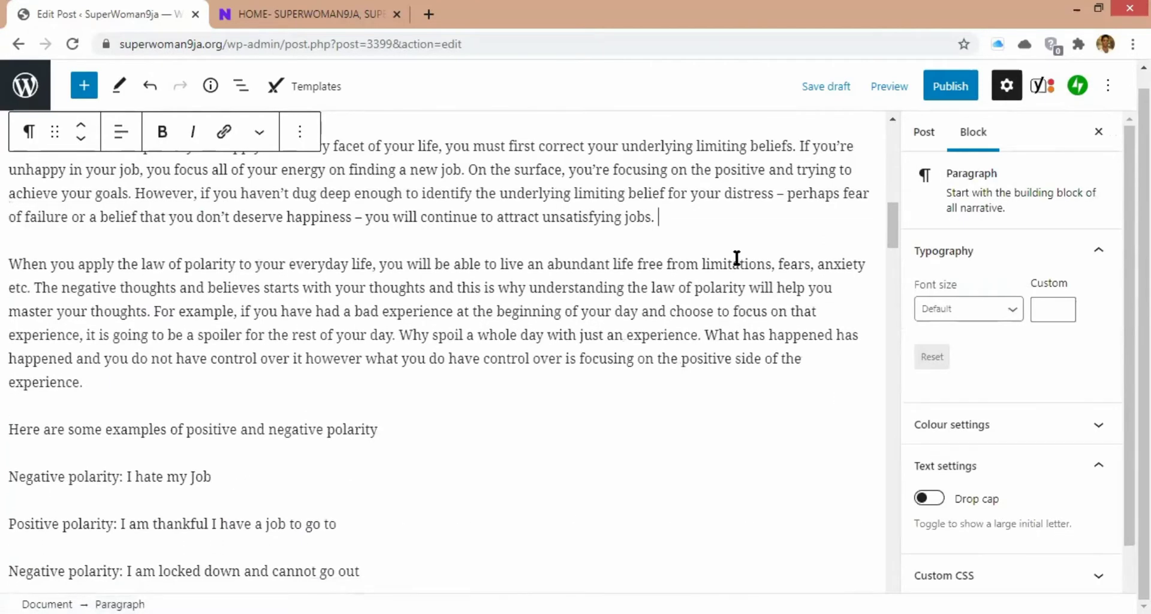
Step: Add two empty paragraphs after the paragraph ending in "attract unsatisfying jobs."
key("Return")
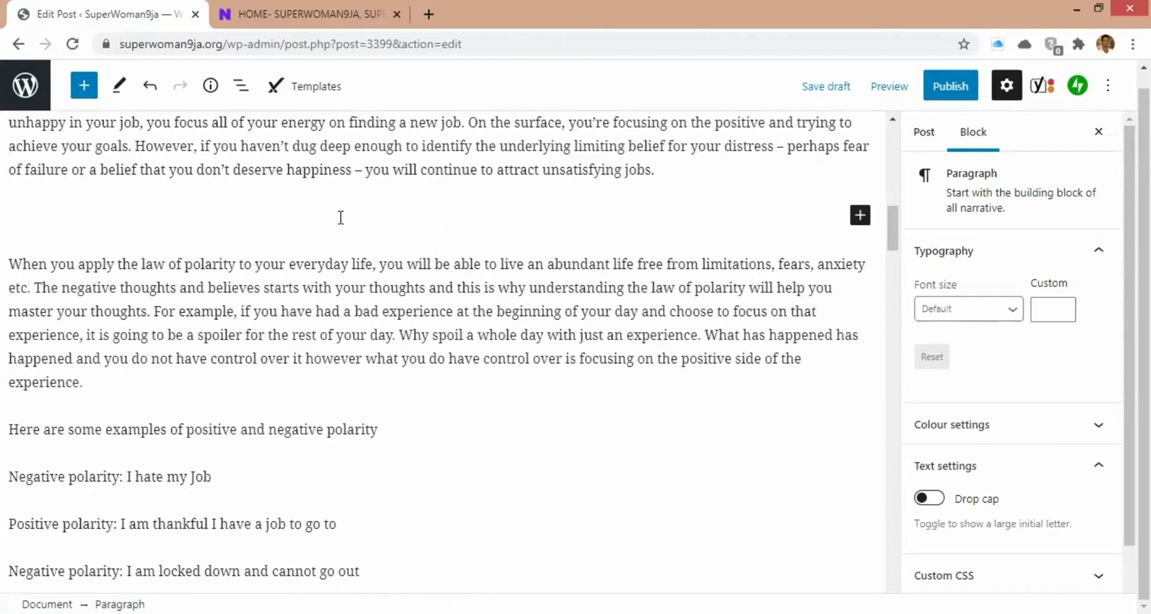
left_click(858, 216)
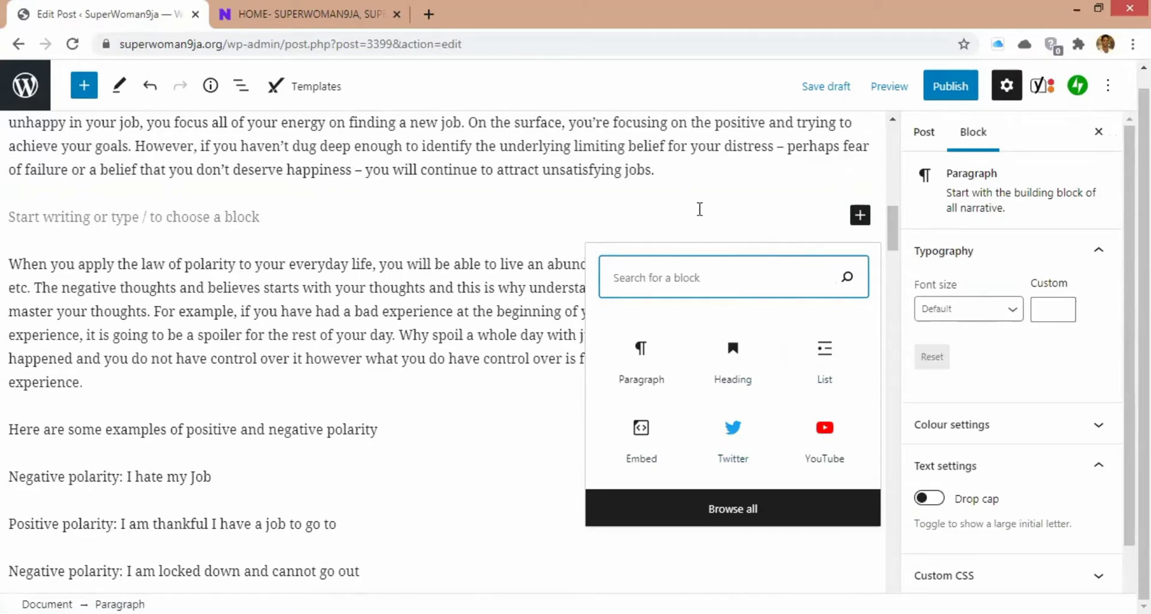
left_click(697, 210)
left_click(685, 174)
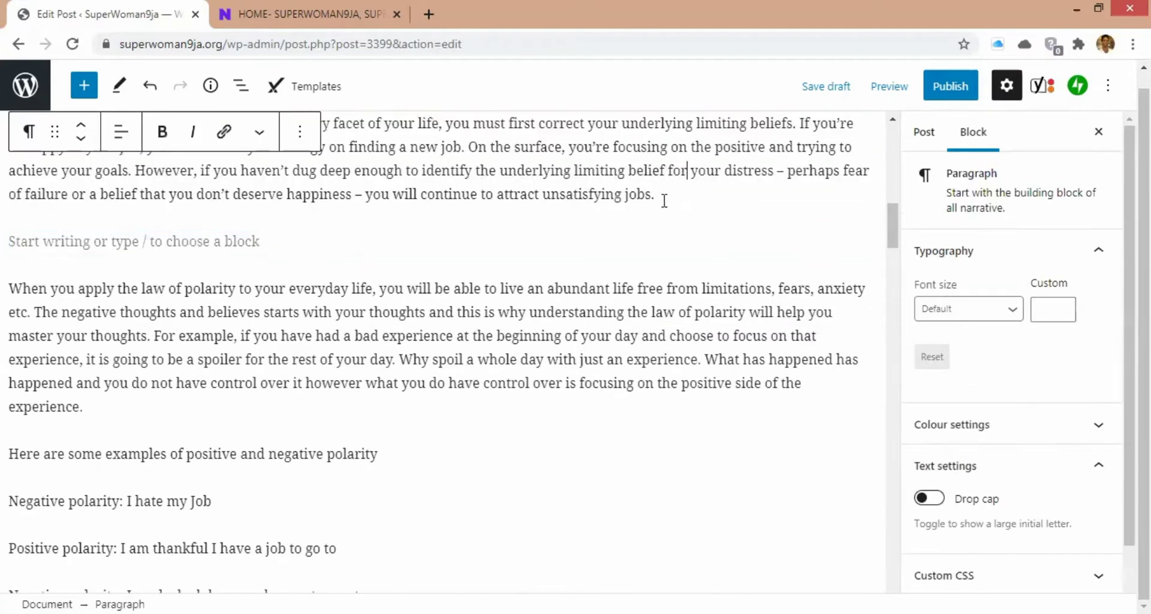
left_click(664, 200)
key("Return")
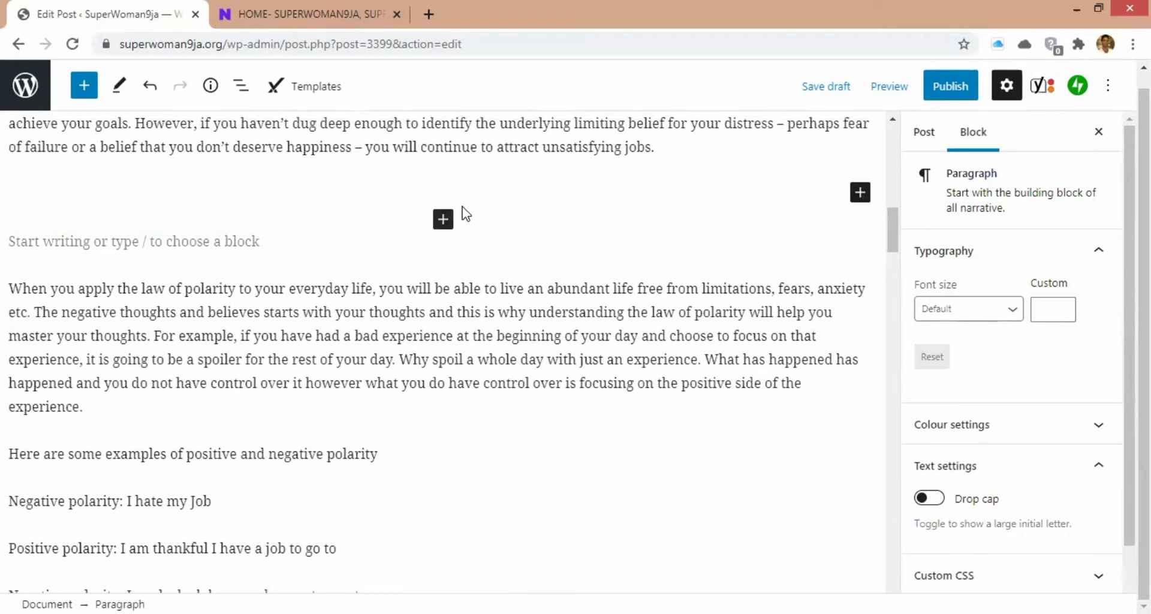
left_click(441, 219)
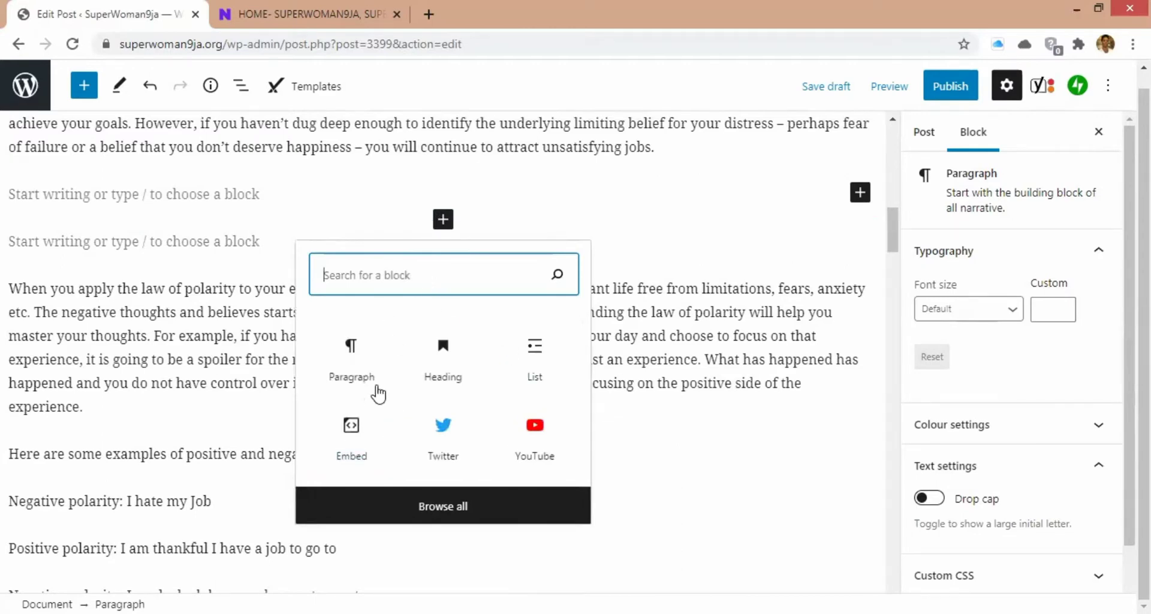
left_click(353, 426)
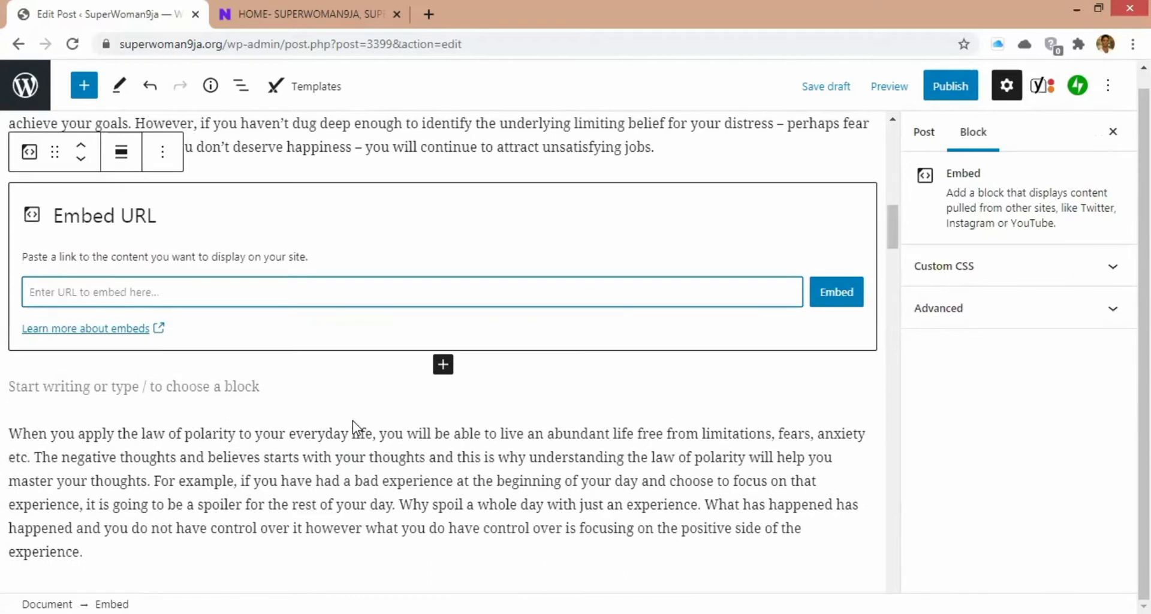
right_click(222, 294)
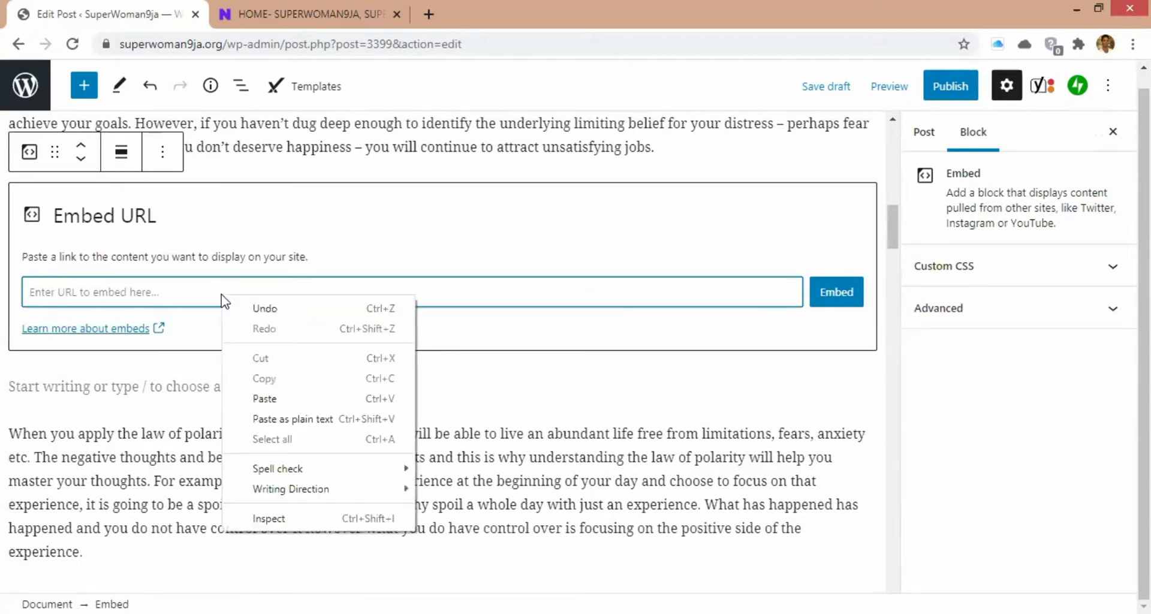
left_click(262, 398)
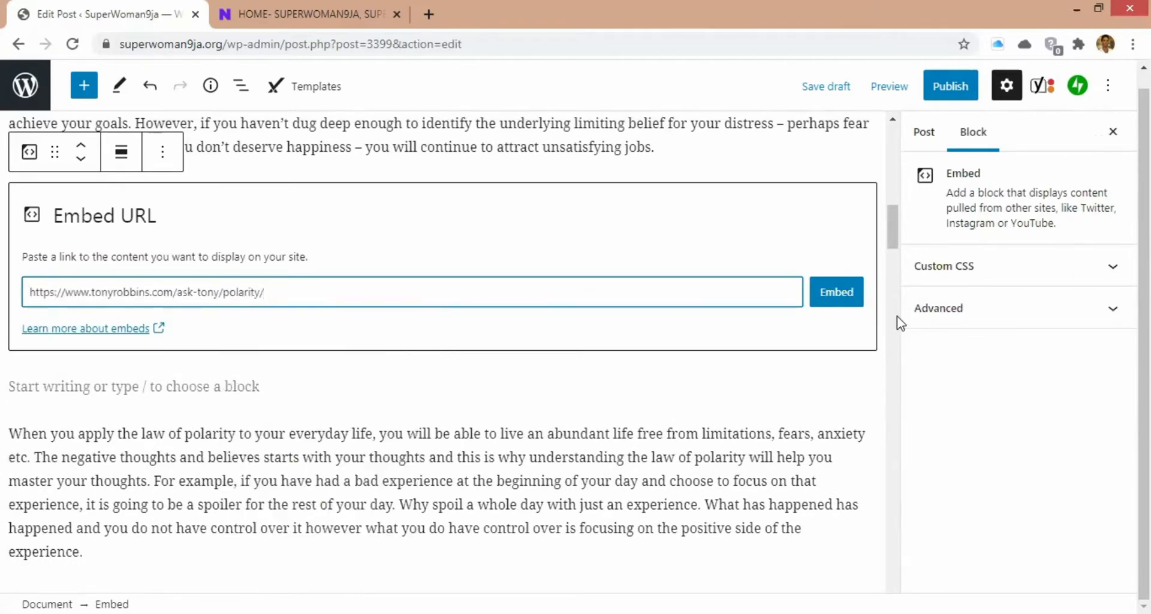
left_click(842, 294)
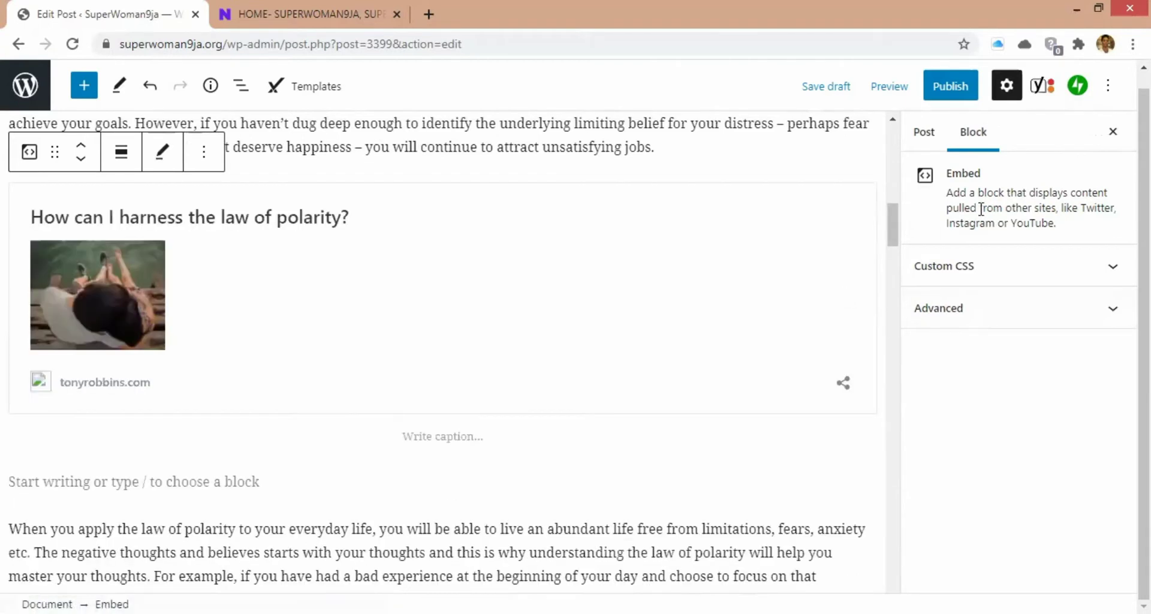
Step: Remove the "How can I harness the law of polarity?" embed block below the paragraph ending in "attract unsatisfying jobs."
scroll(894, 304, "down", 2)
left_click_drag(891, 304, 885, 219)
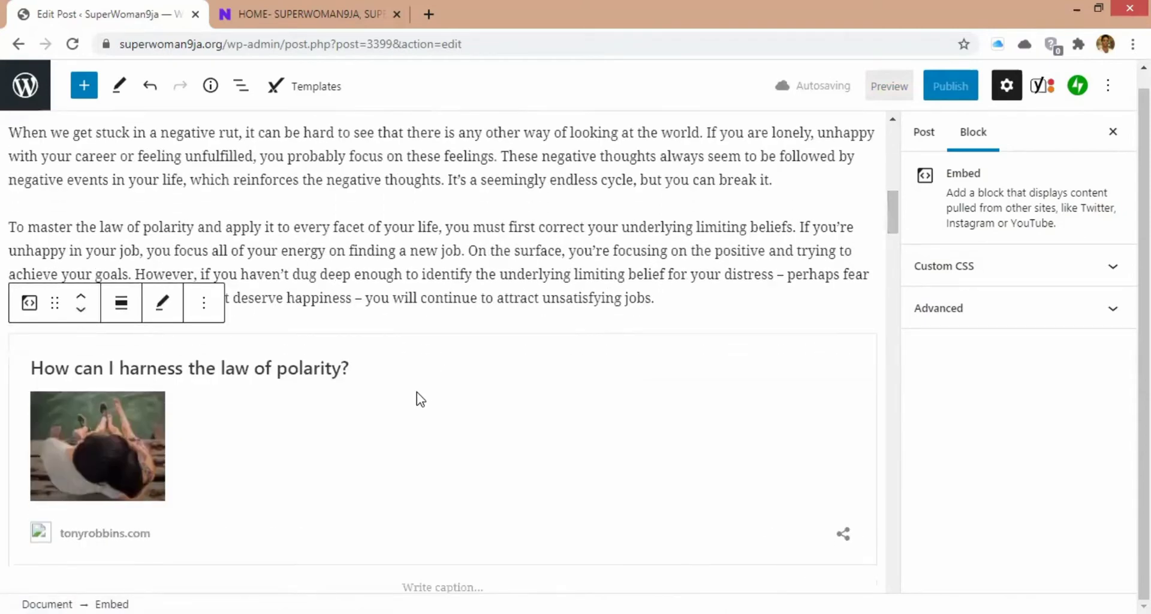
left_click(215, 310)
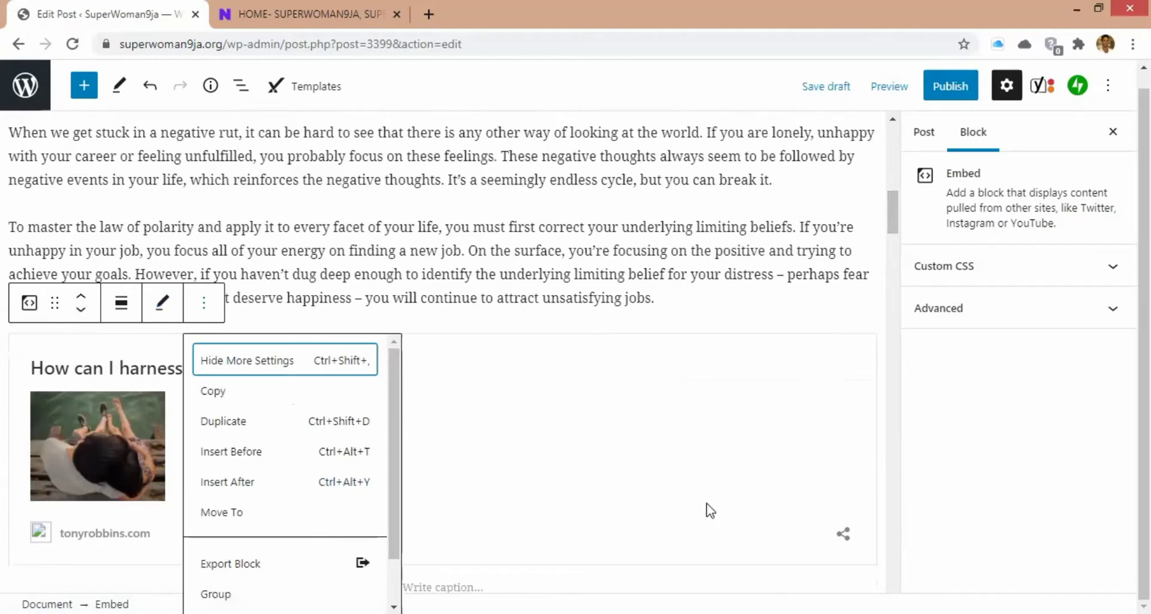
left_click(890, 229)
scroll(891, 229, "down", 5)
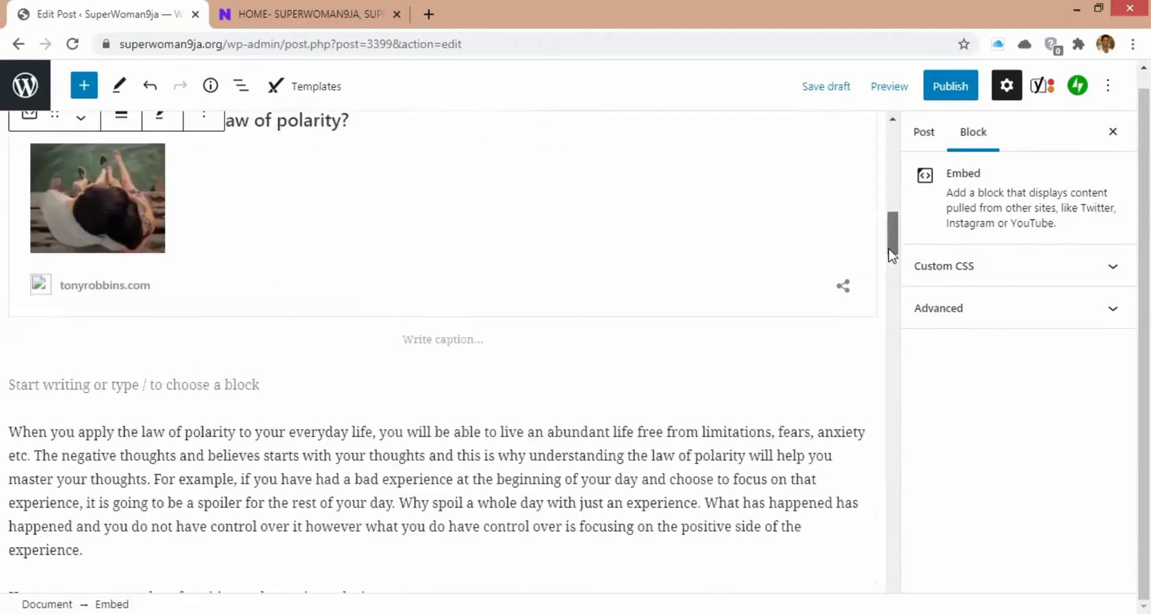
left_click_drag(890, 234, 889, 214)
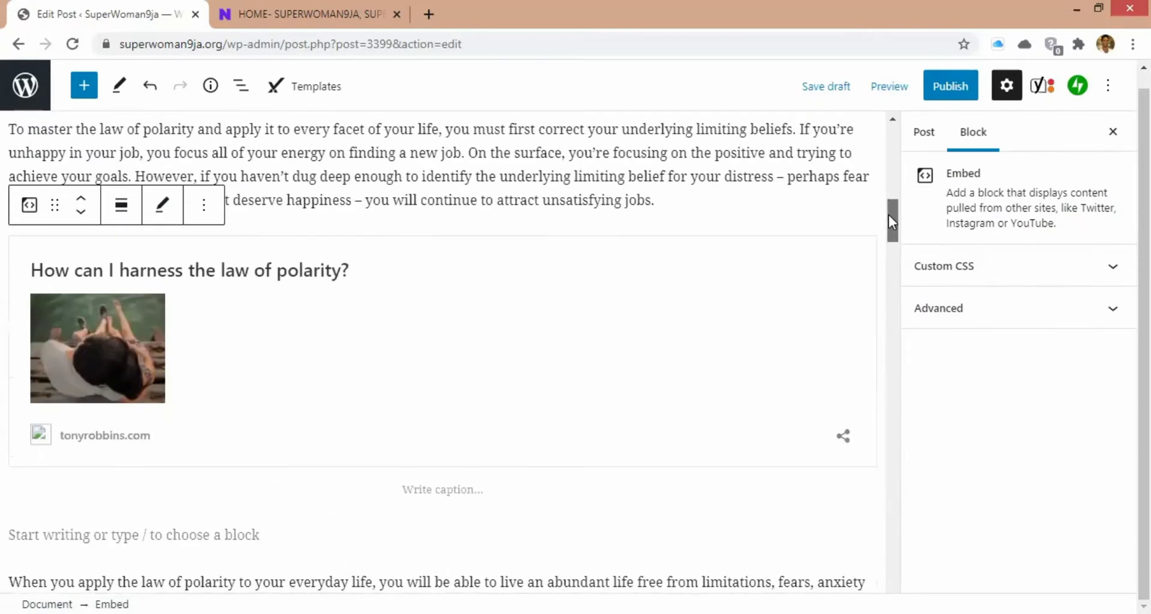
left_click(204, 209)
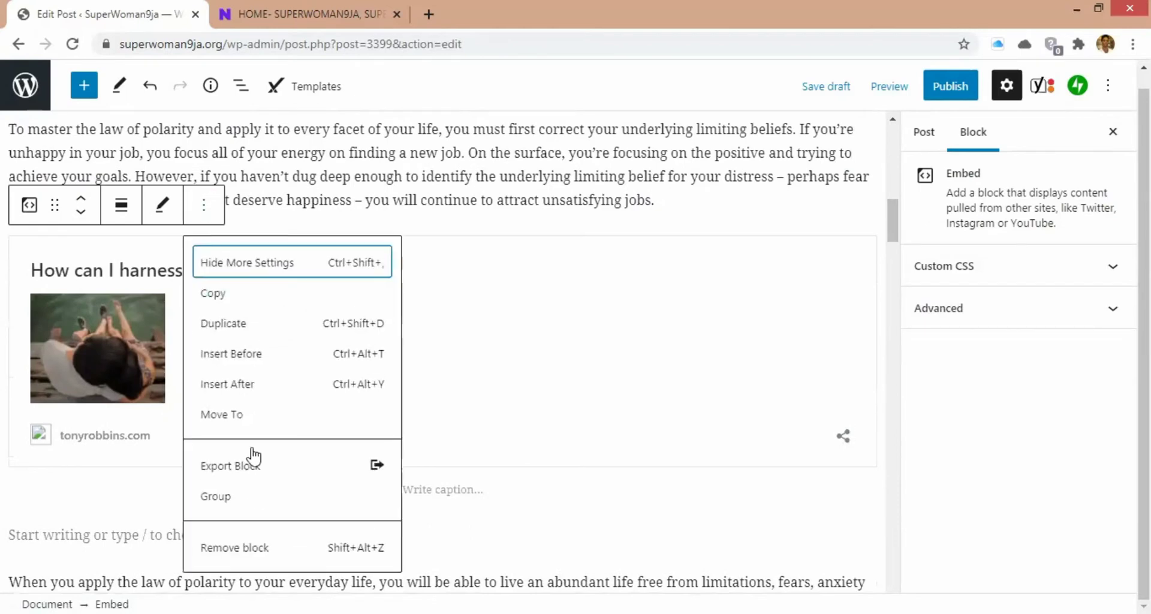
left_click(251, 547)
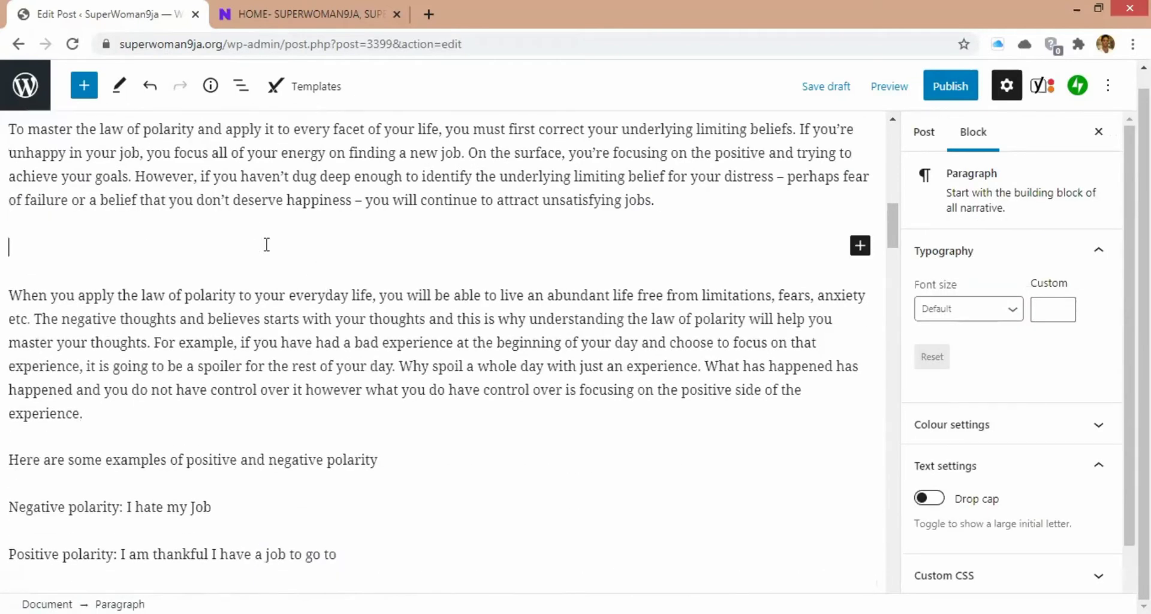
left_click(860, 247)
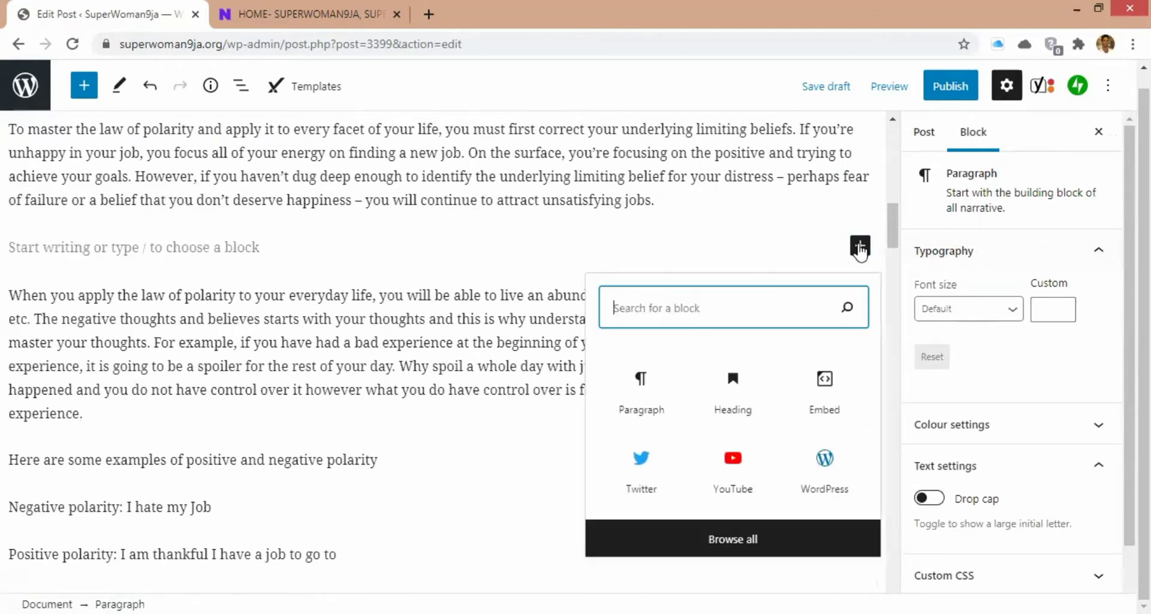
left_click(629, 374)
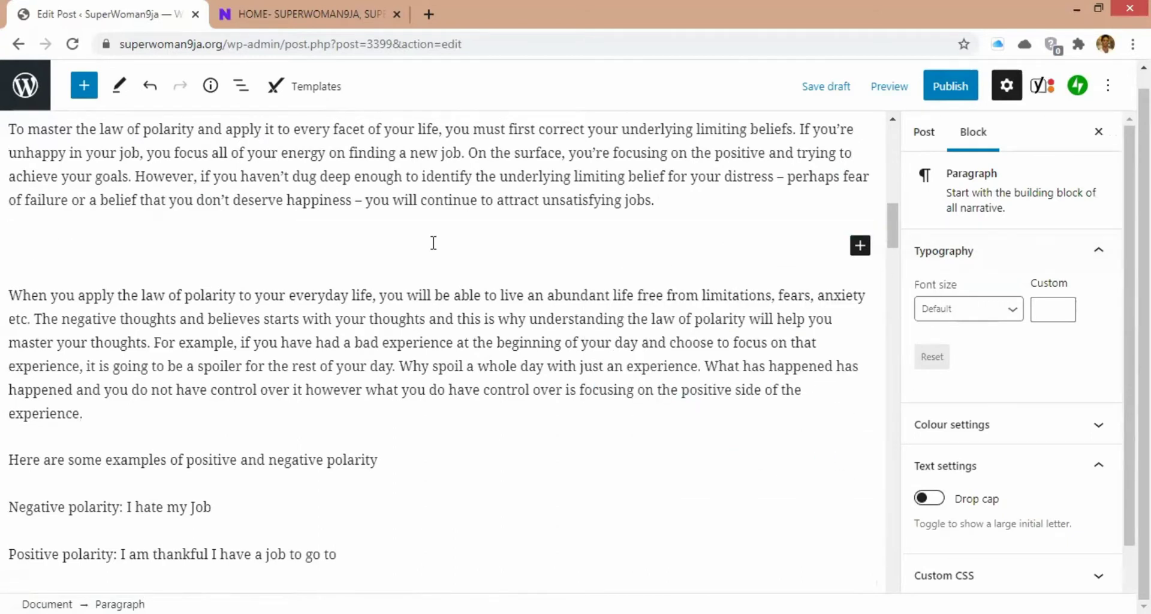
left_click(862, 249)
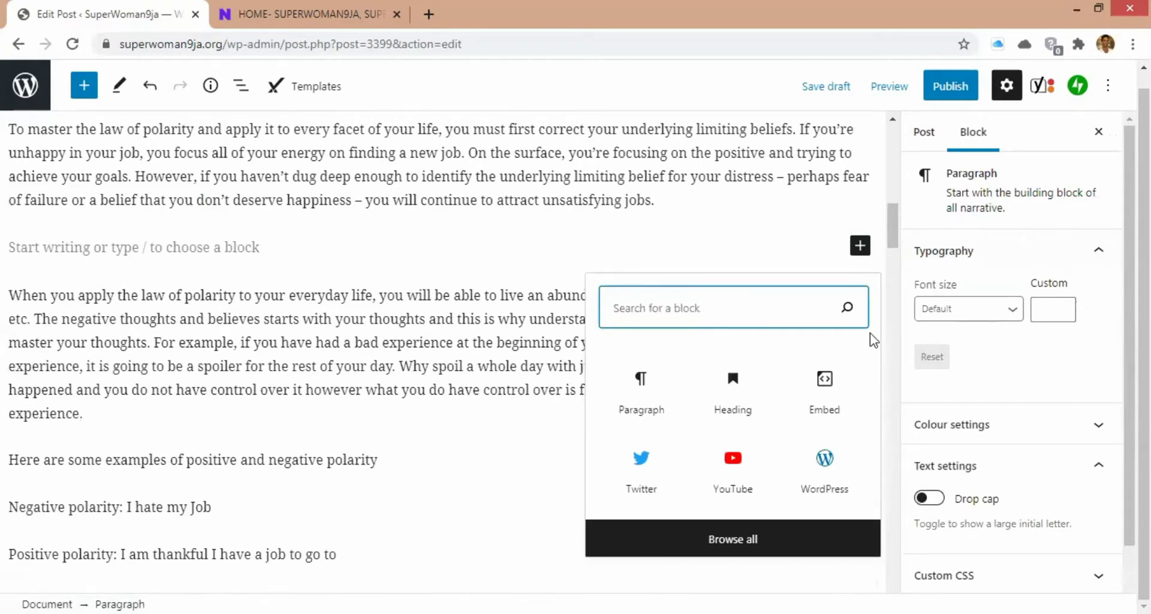
left_click(746, 540)
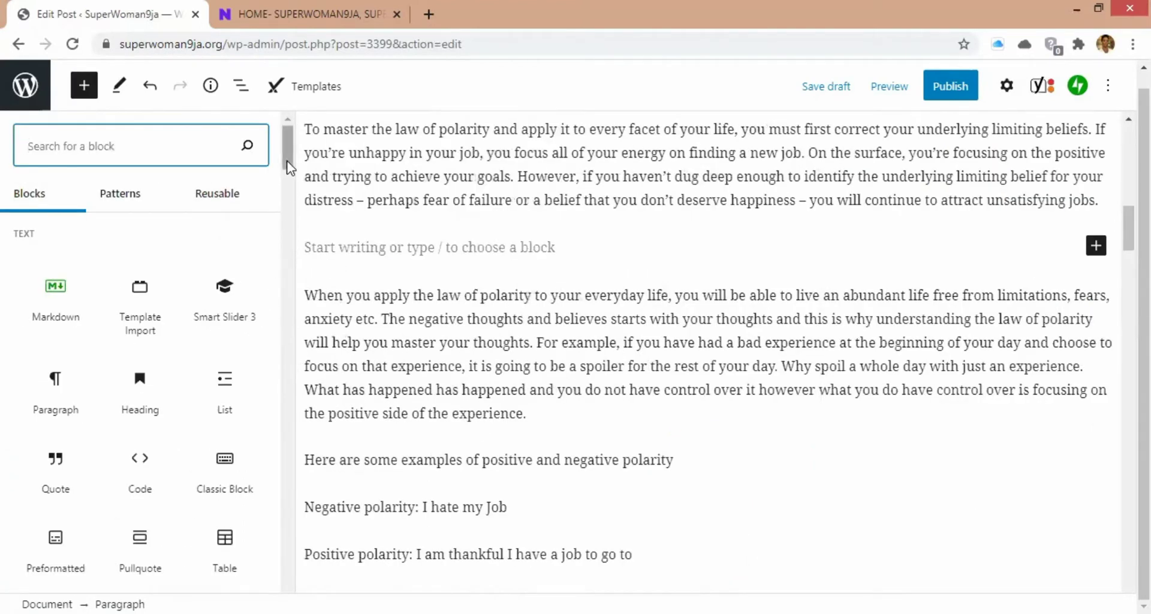
left_click_drag(289, 162, 277, 220)
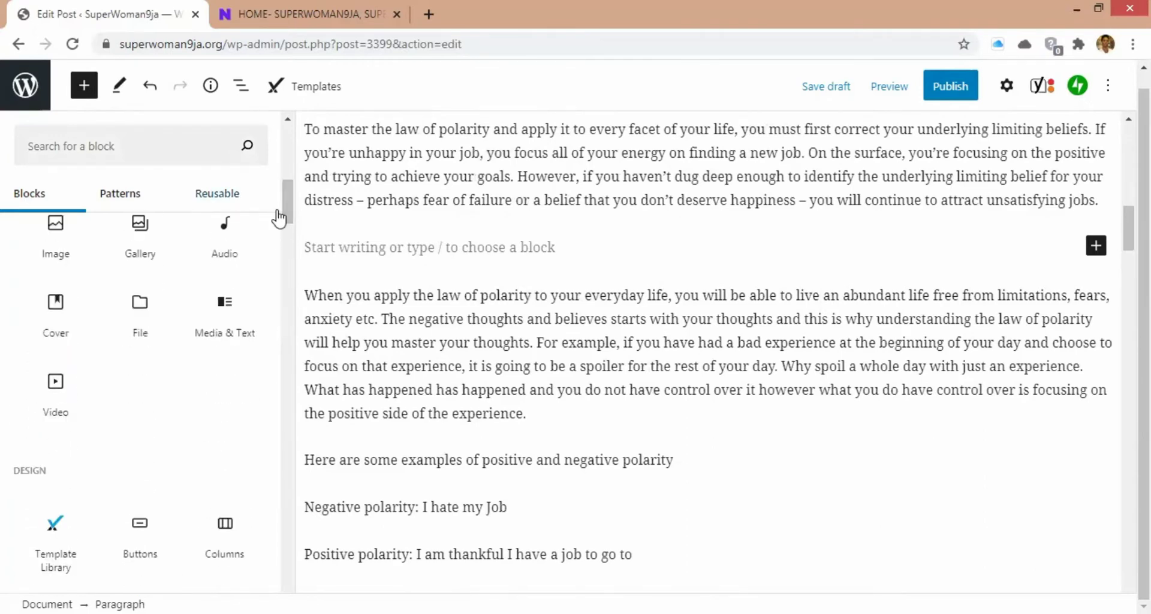
left_click(692, 506)
Step: Paste the copied Tony Robbins link into the empty paragraph after "attract unsatisfying jobs." to embed it there
left_click(236, 249)
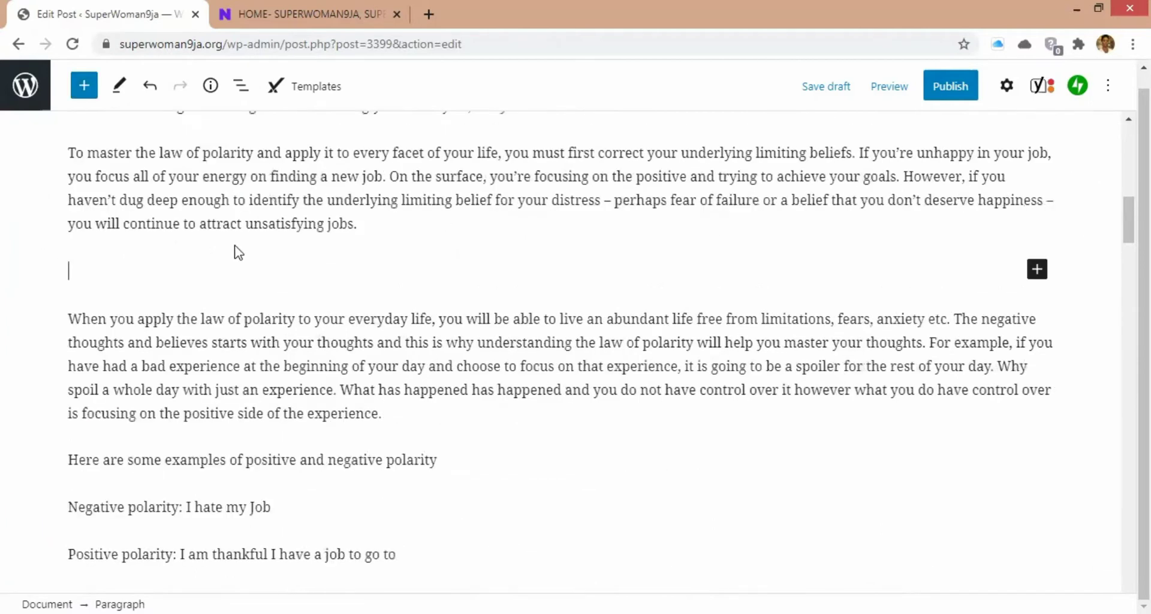
right_click(79, 274)
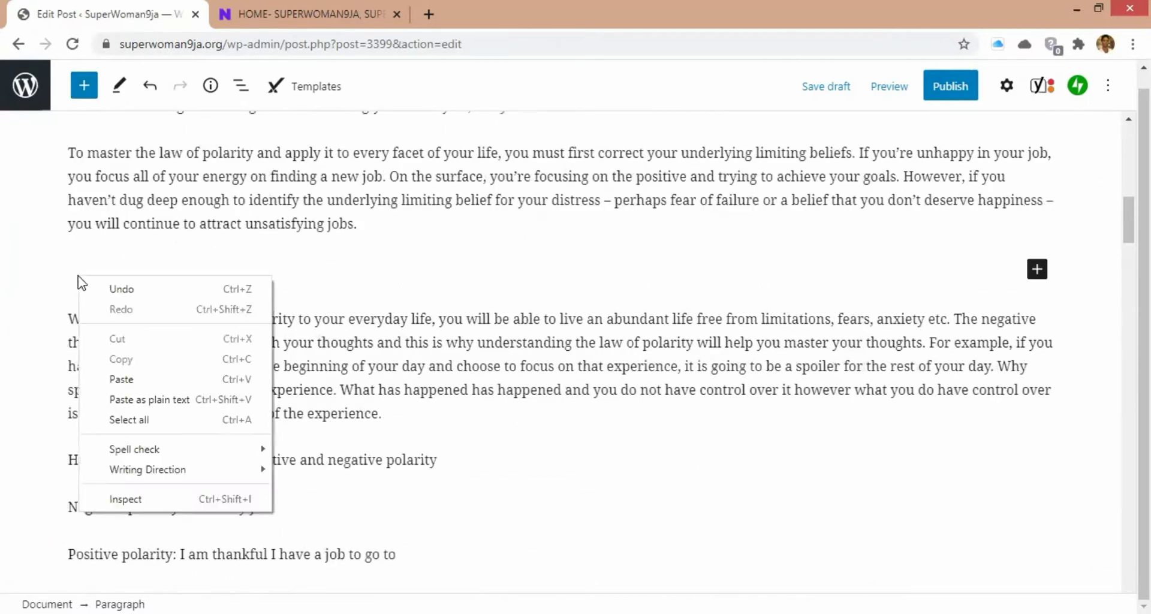
left_click(144, 378)
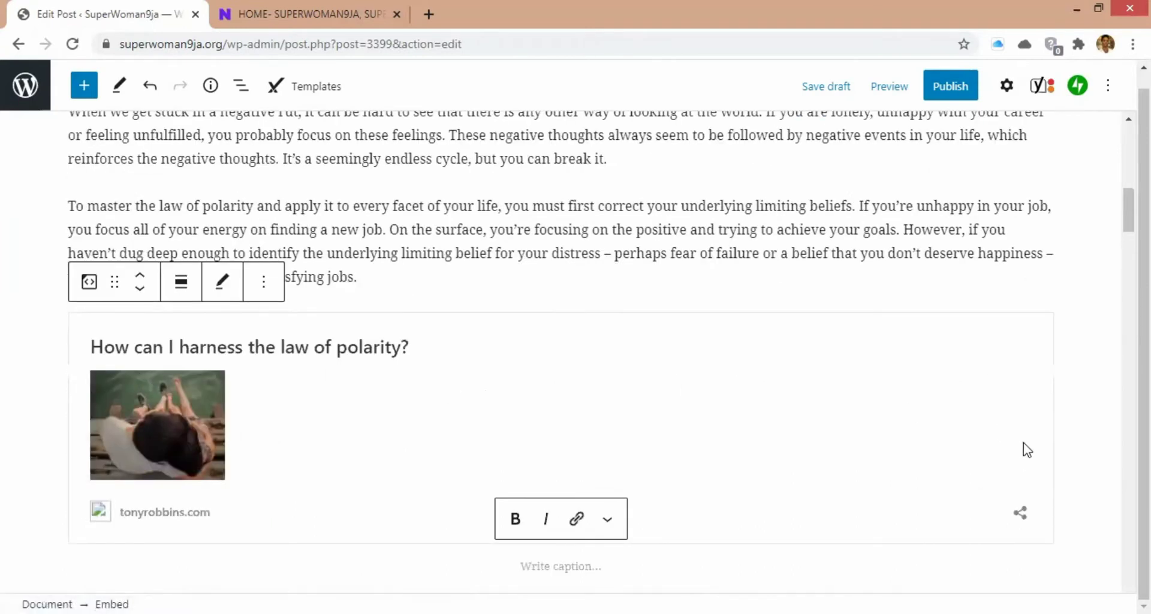
left_click(577, 519)
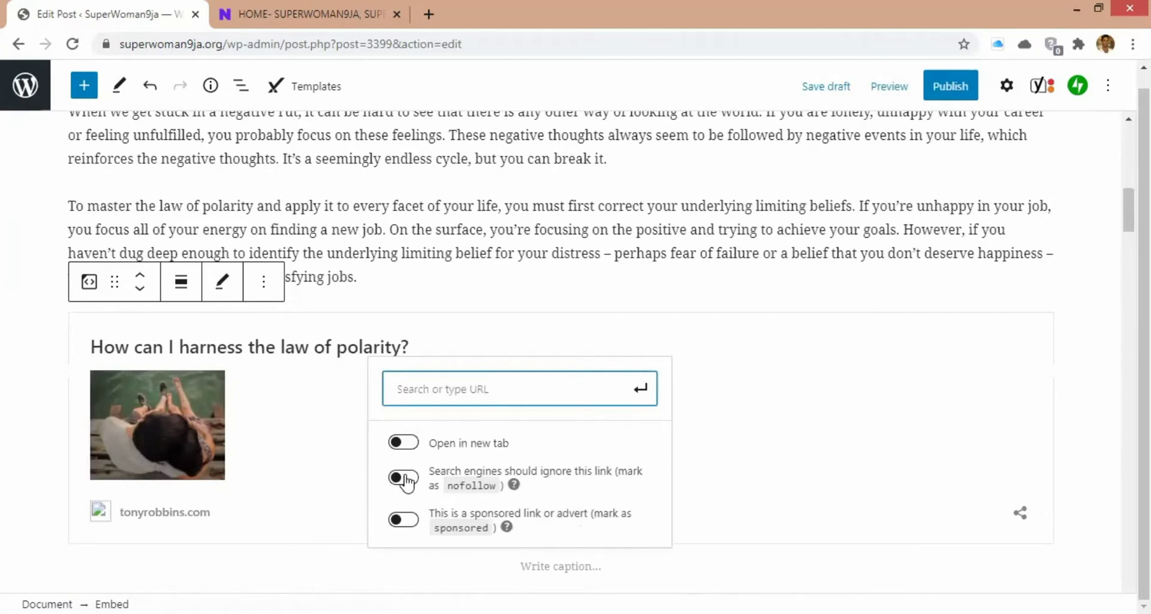
left_click(334, 548)
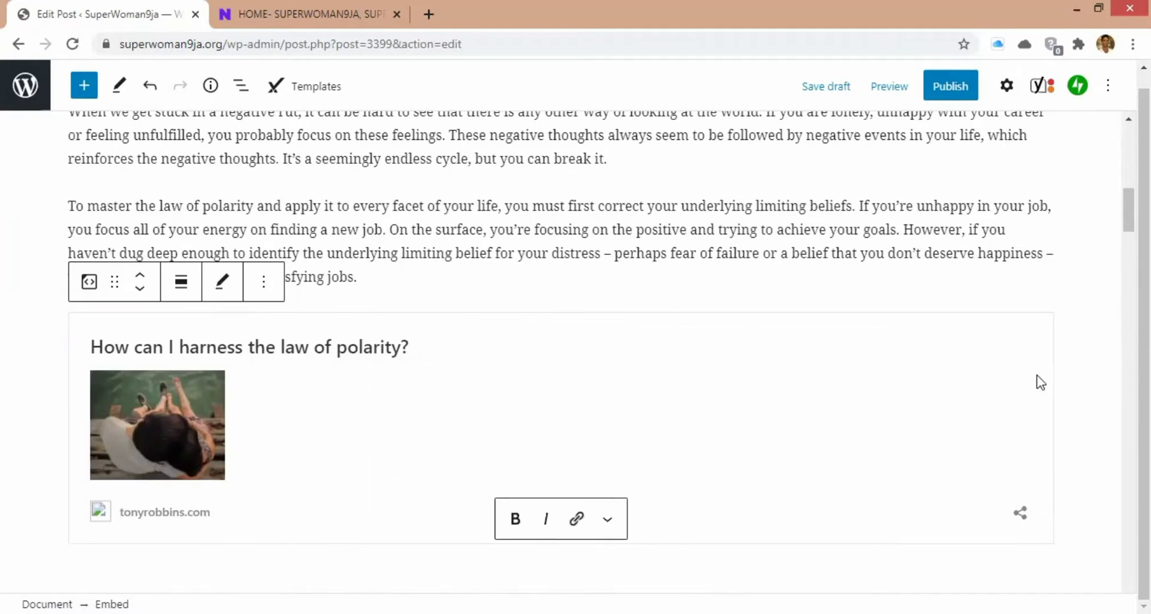
left_click(577, 519)
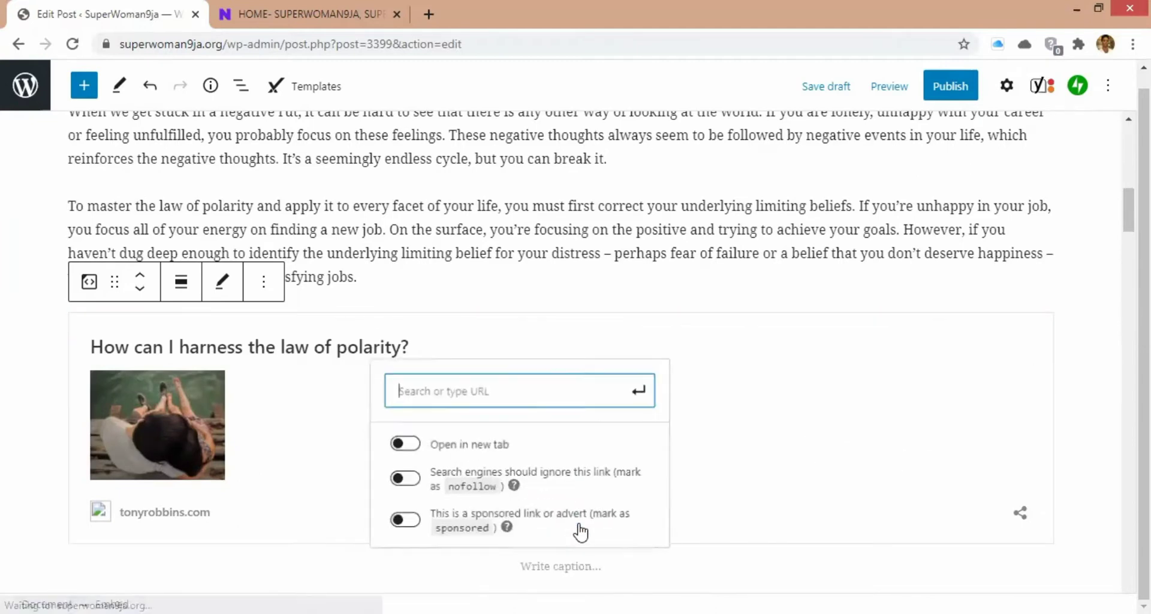
left_click(730, 451)
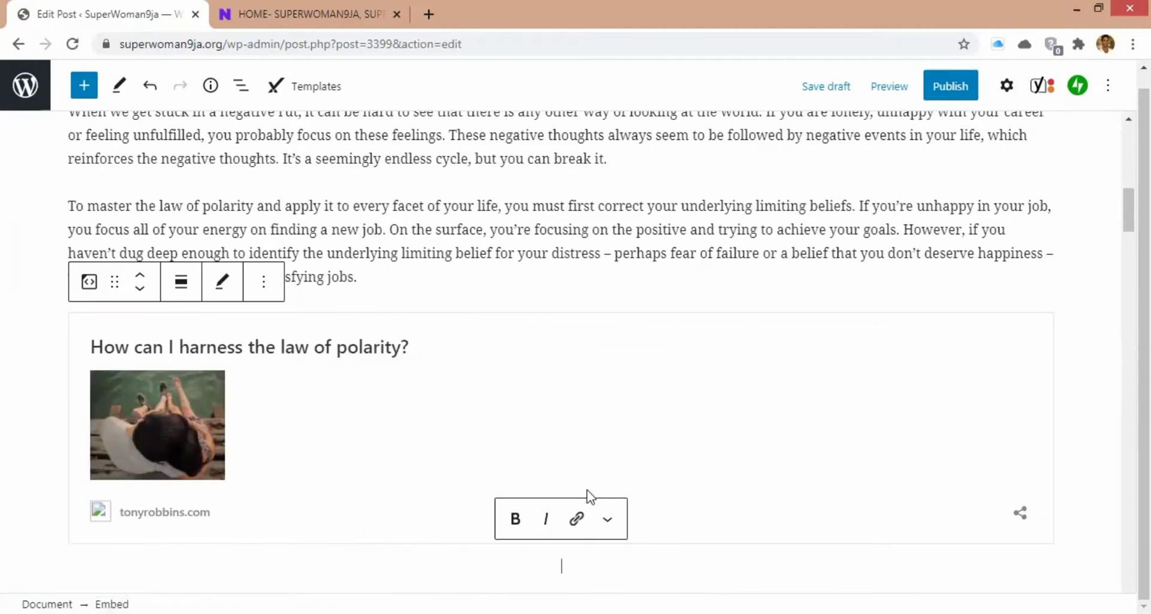
left_click(607, 519)
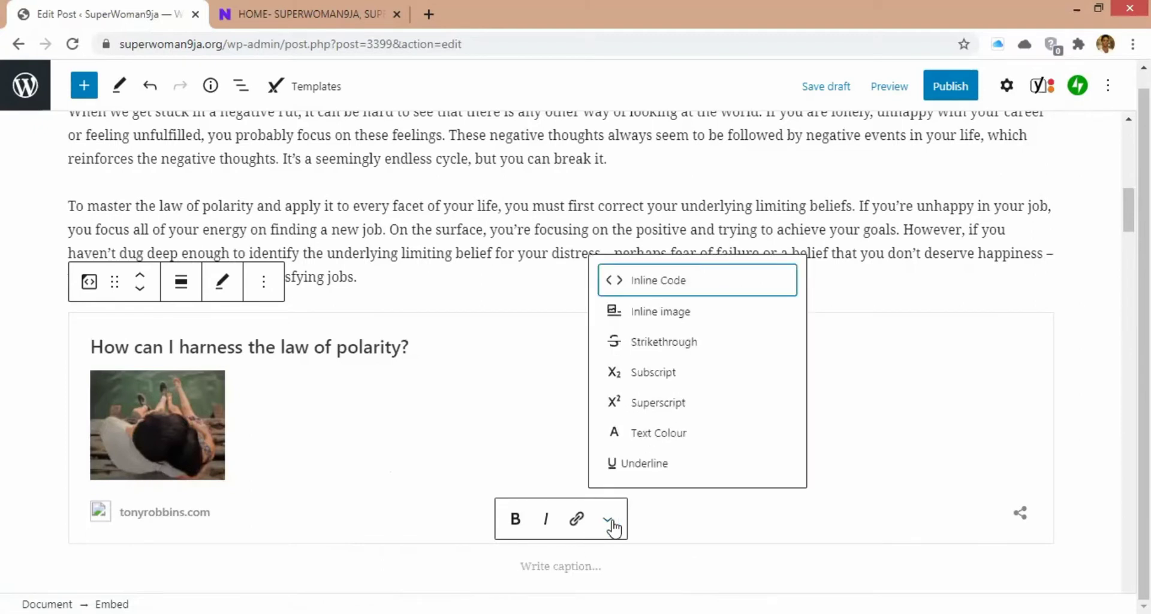
left_click(608, 520)
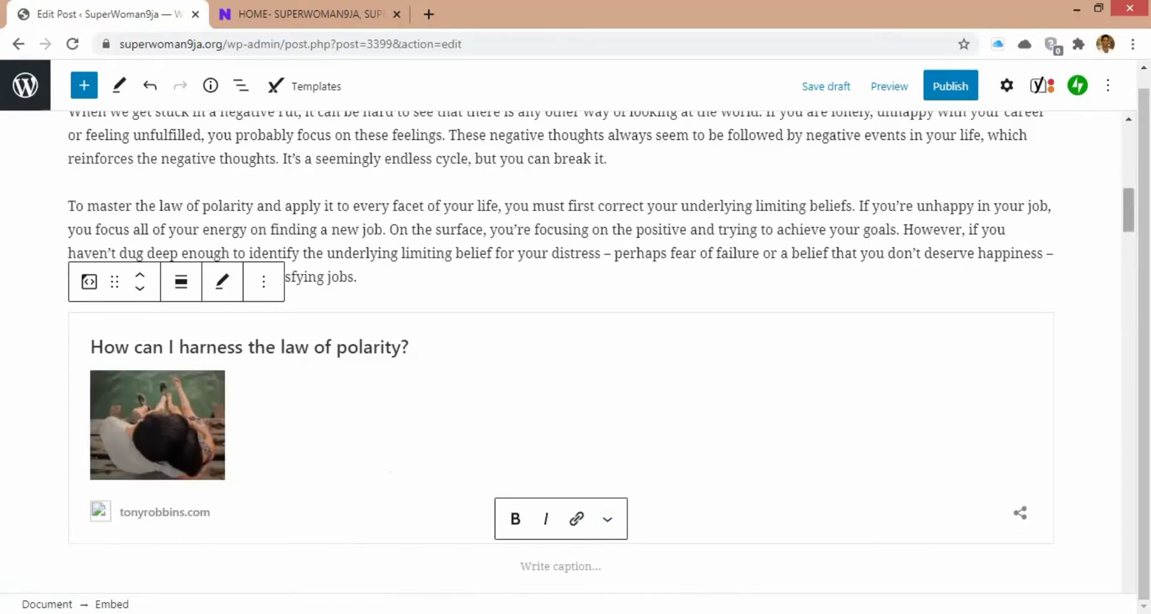
Step: Add a new paragraph reading "Related Article" at the end of the post, after the "Positive: I deserve true love" line
left_click_drag(1128, 210, 1128, 509)
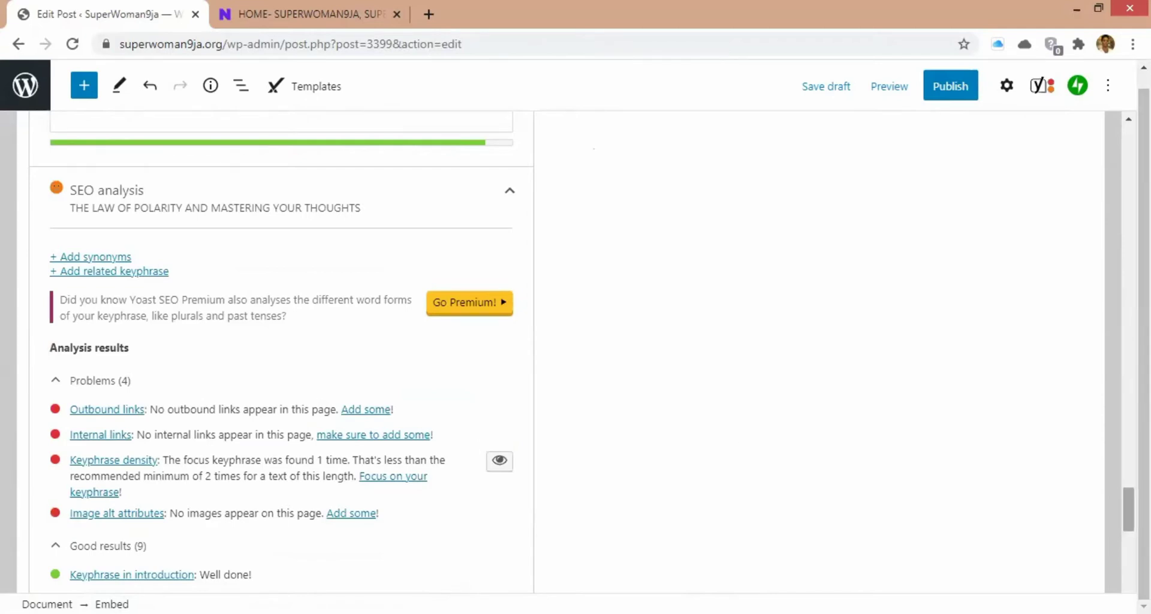
left_click_drag(1128, 510, 1128, 284)
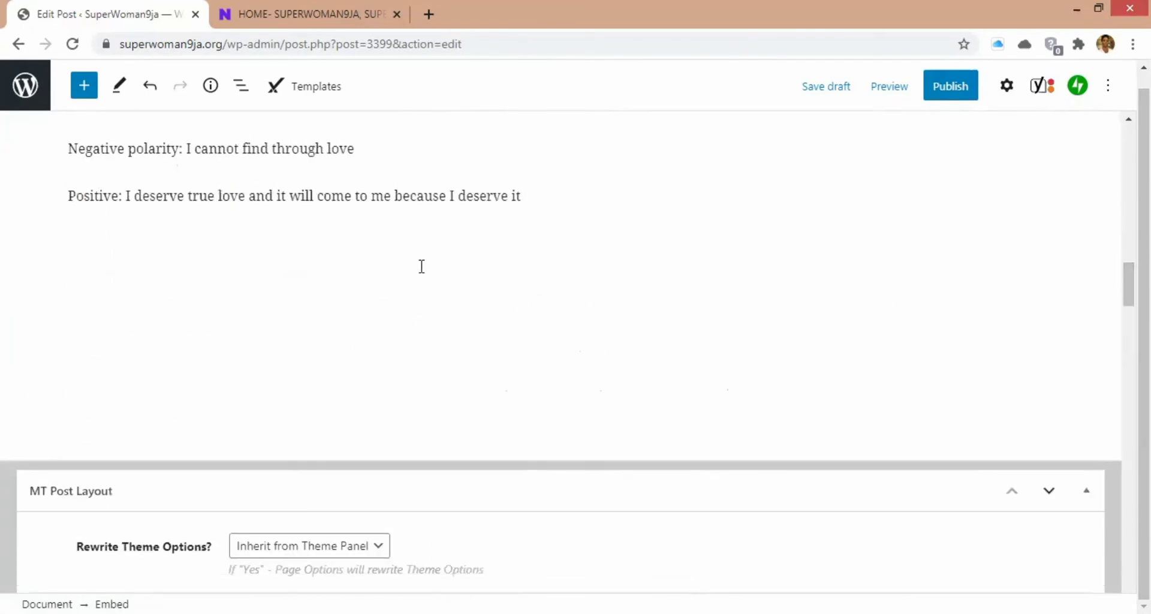
left_click(566, 199)
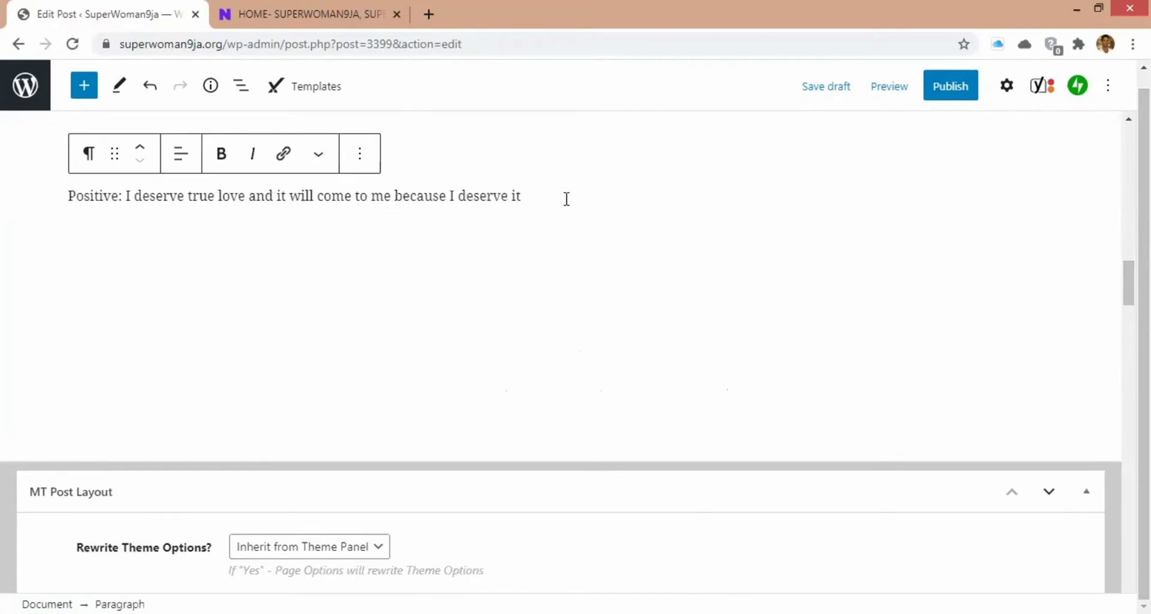
key("Return")
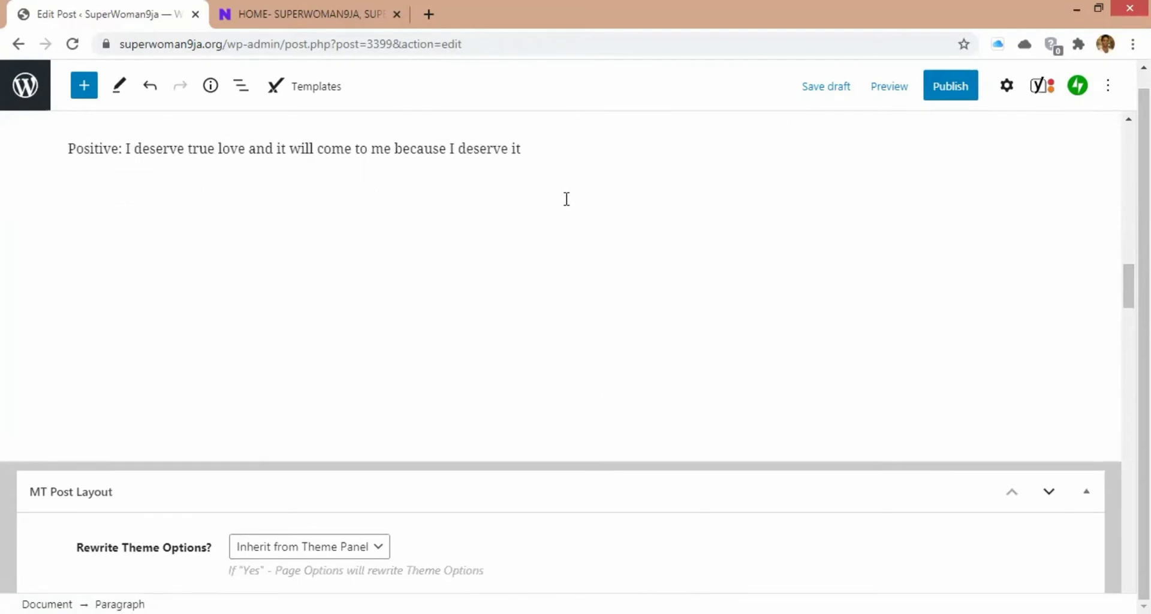
type("rE")
key("BackSpace")
key("BackSpace")
key("BackSpace")
type("rE")
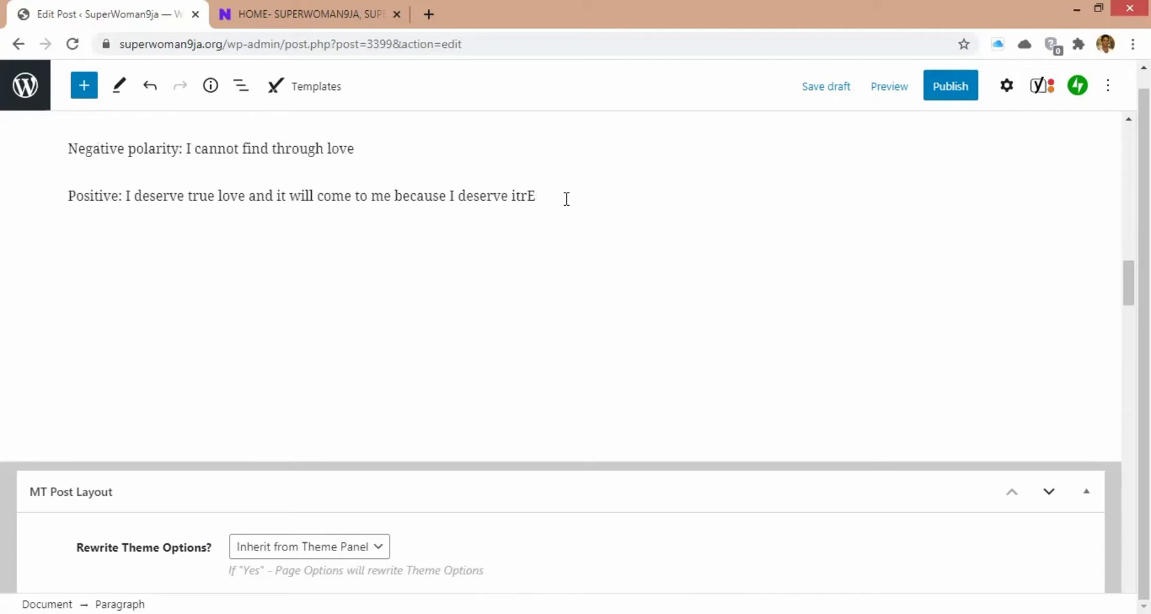
key("Return")
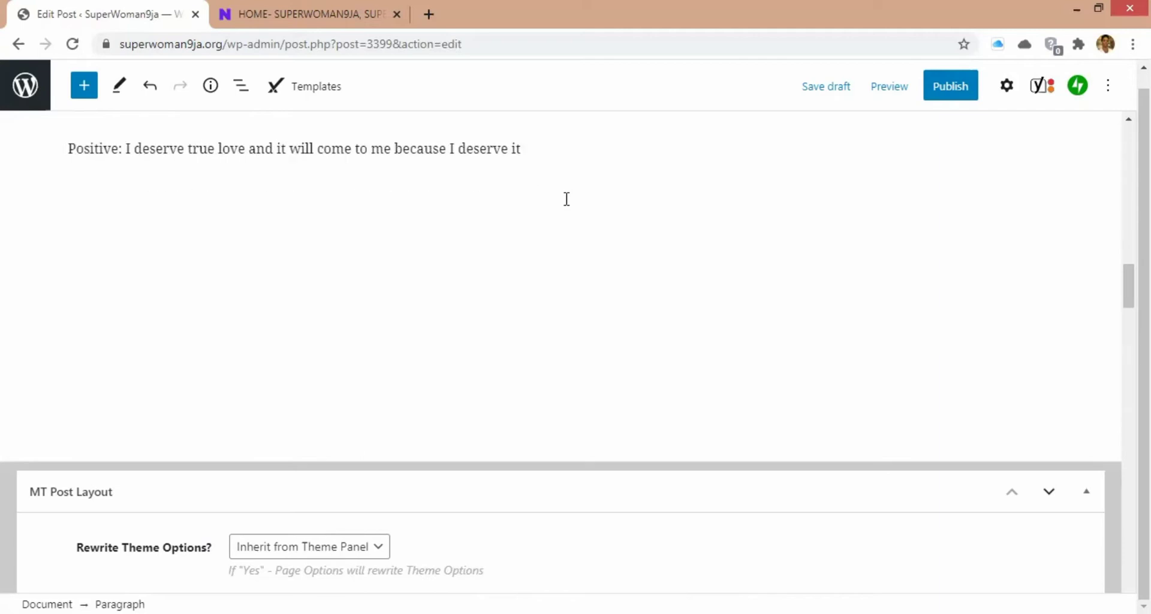
type("r")
type("R")
type("elated A")
type("rticle")
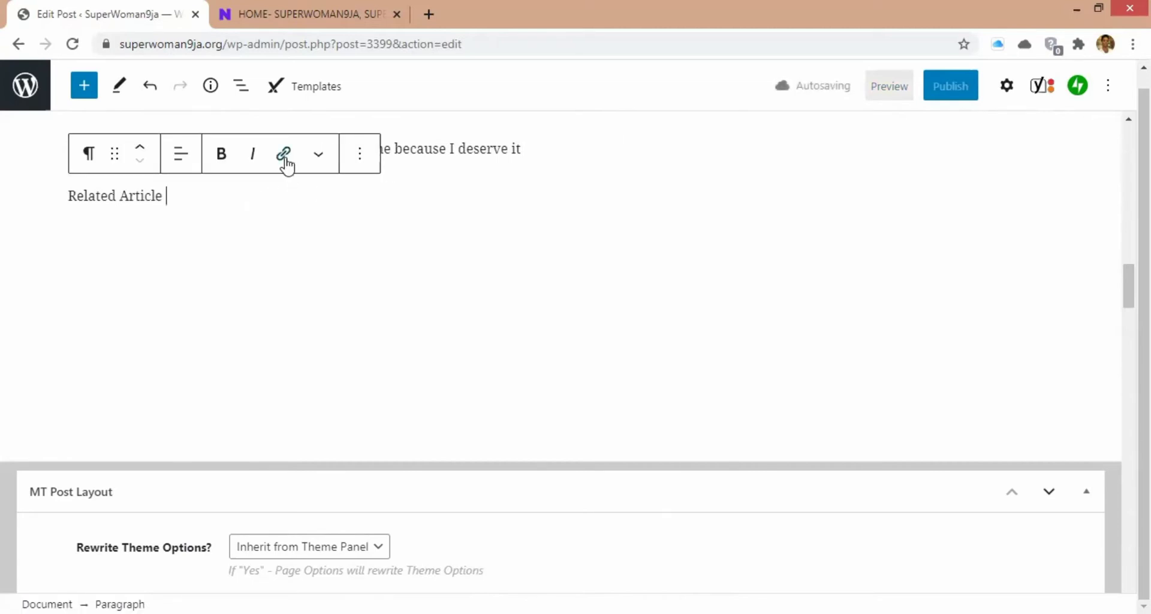
Step: Search the site's posts for "7 days" and link "6 REASONS WHY YOU SHOULD NOT FIT IN BUT STAND OUT" after "Related Article"
left_click(284, 157)
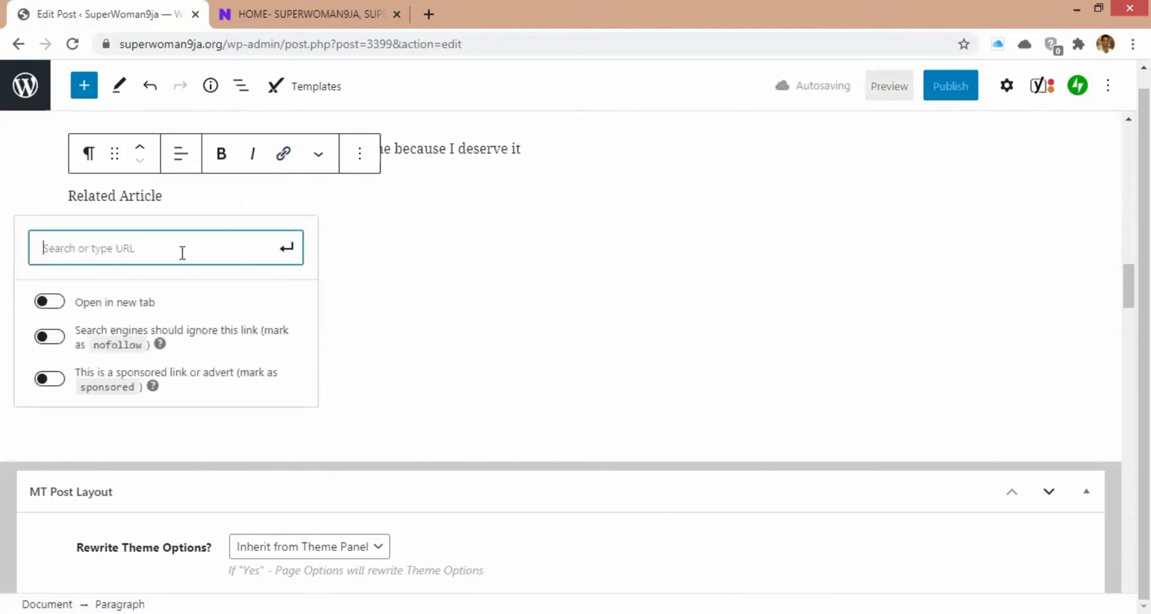
type("7 da")
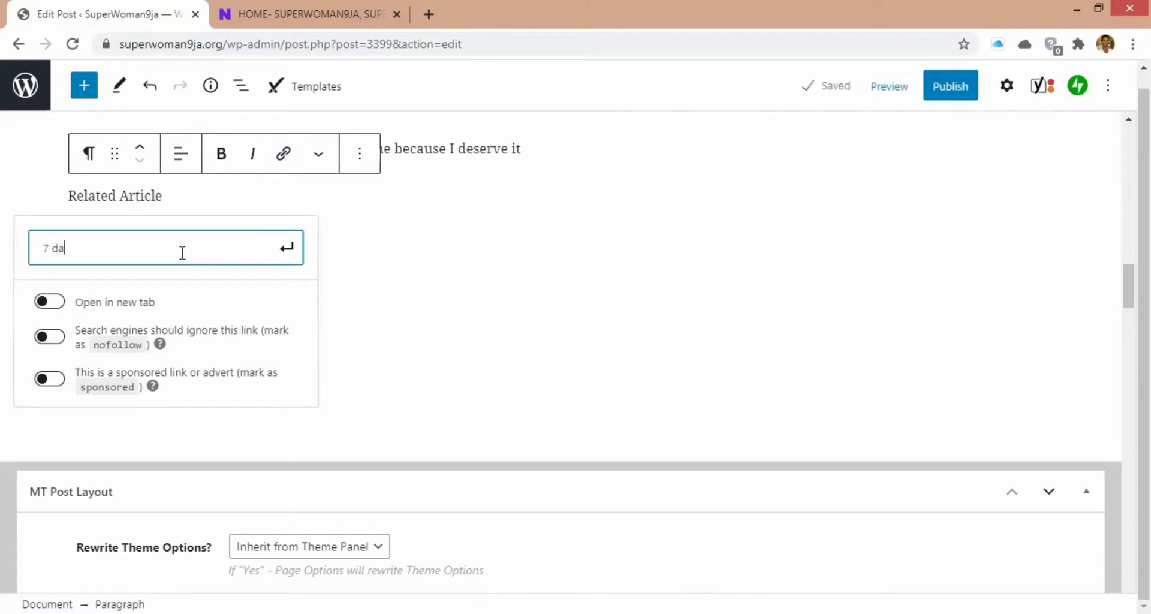
type("ys")
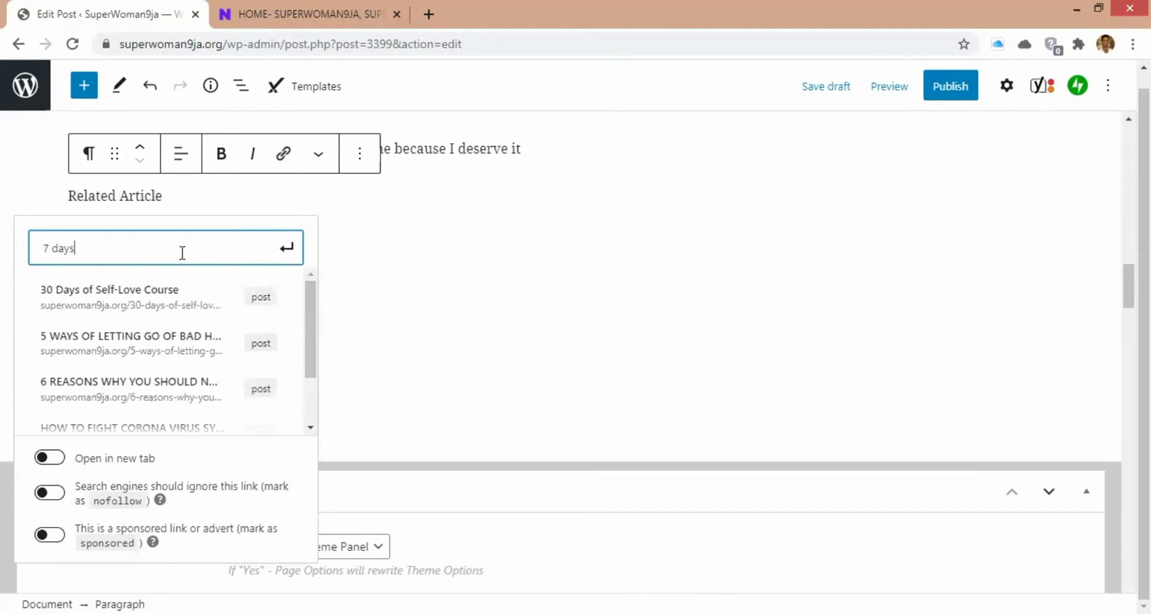
left_click(134, 388)
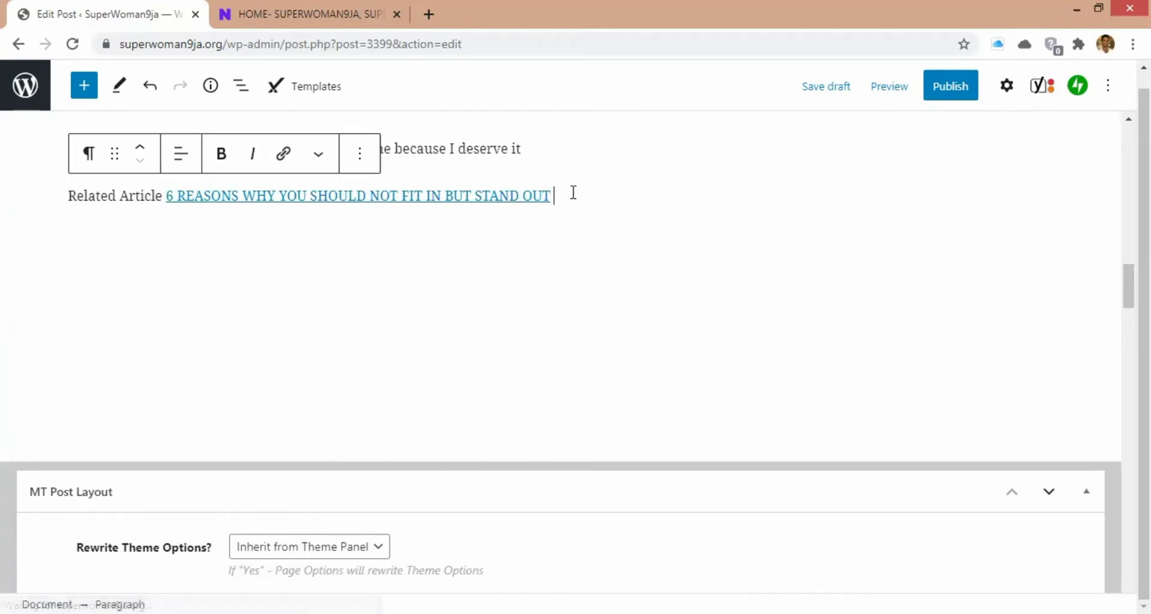
Step: Search for "5 reas" and add a link to "5 REASONS WHY DETERMINATION IS BETTER THAN DESPERATION" in the Related Article line
left_click(286, 162)
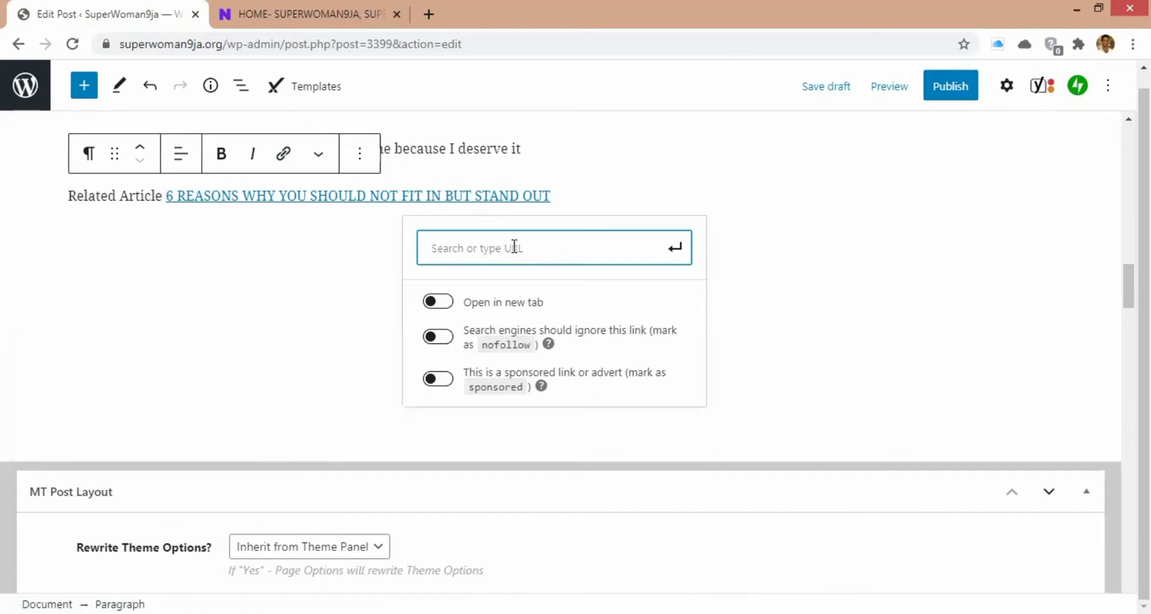
type("5 reas")
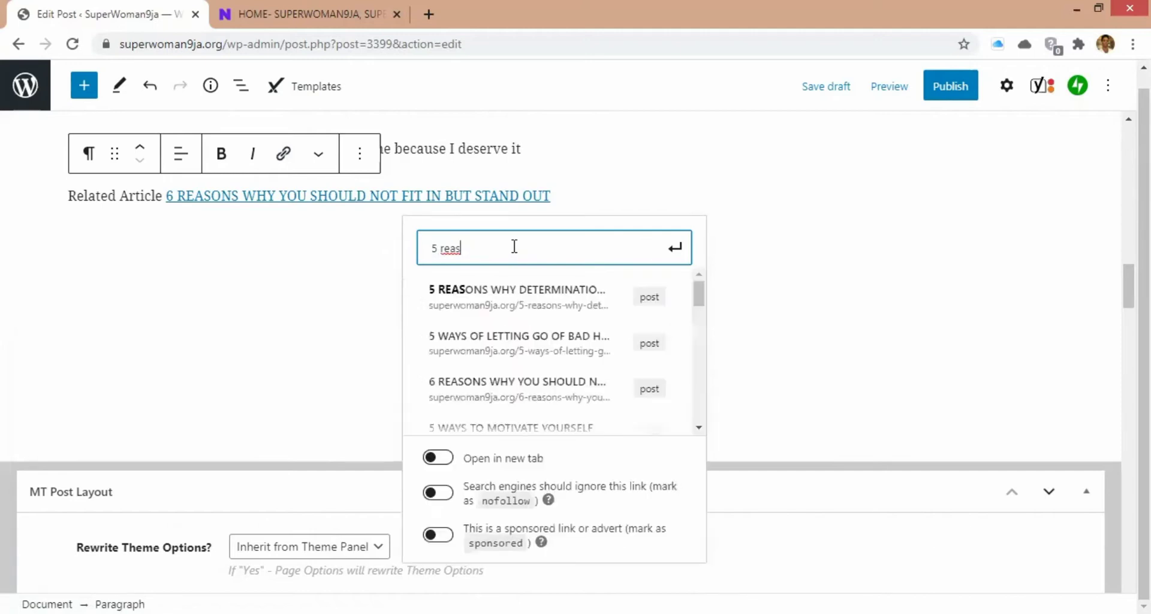
left_click(487, 289)
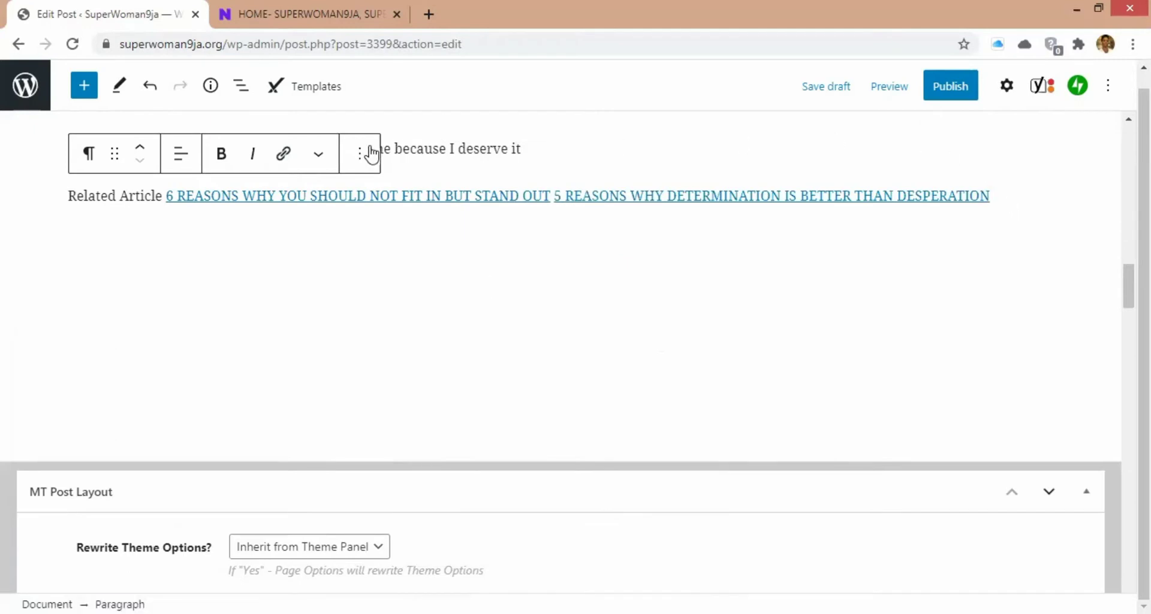
Step: Search the site's posts for "5 rea" and add a link to "5 WAYS OF LETTING GO OF BAD HABITS" after the last related article link
left_click(281, 156)
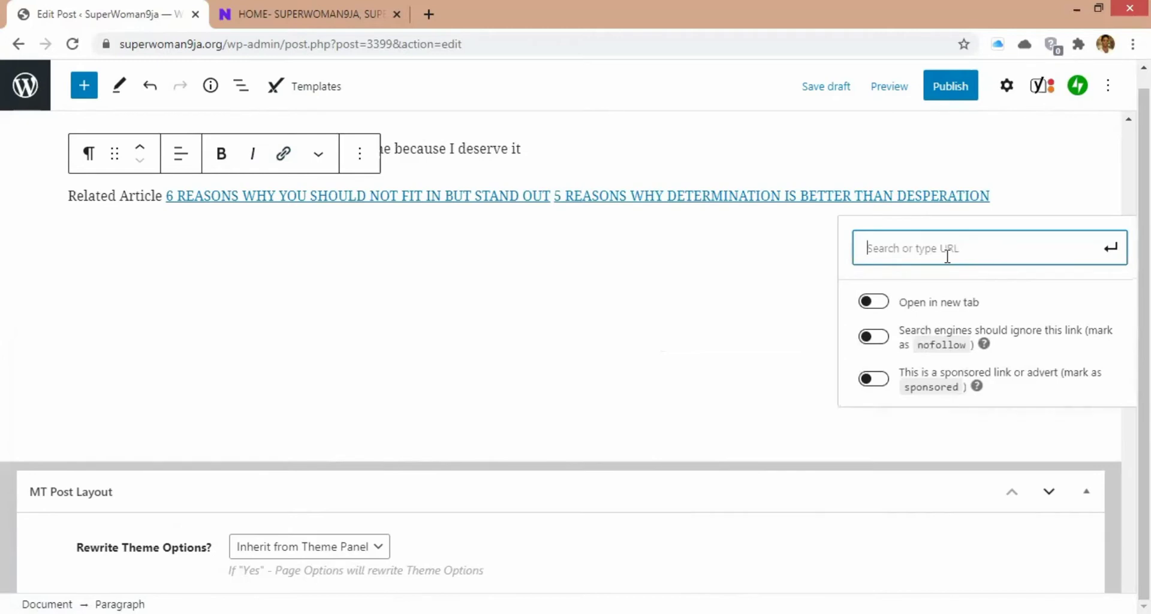
type("5")
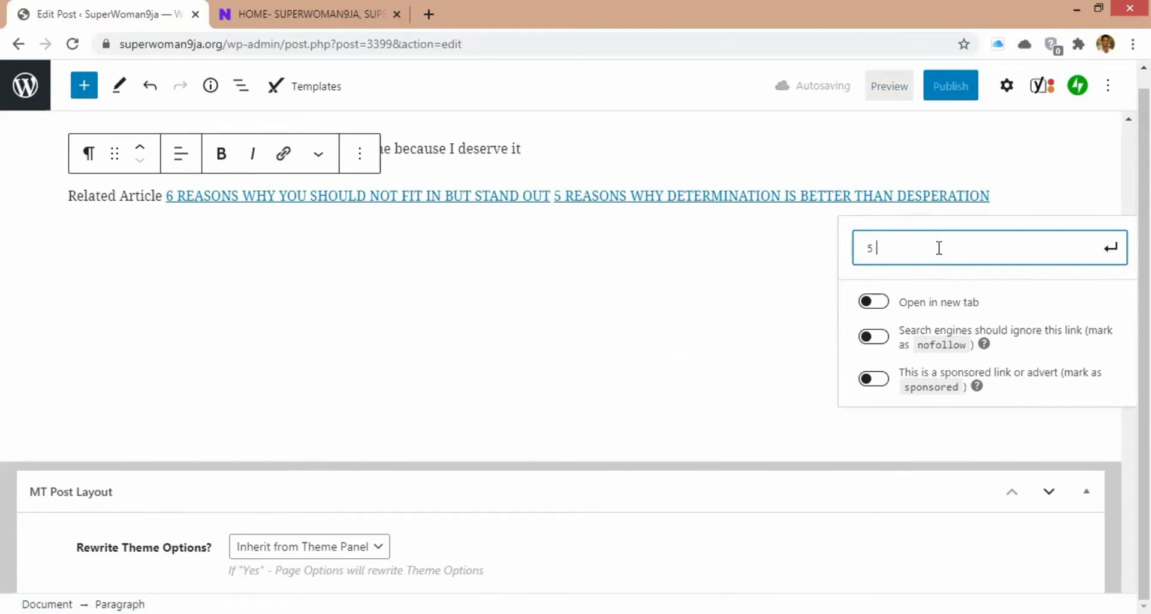
type("rea")
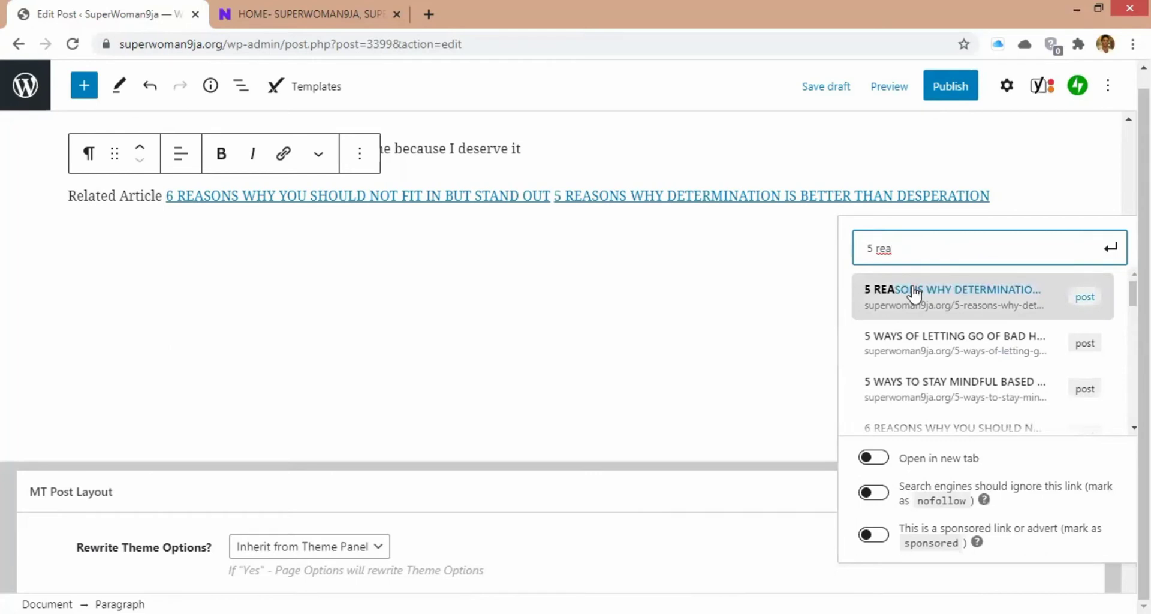
left_click(915, 341)
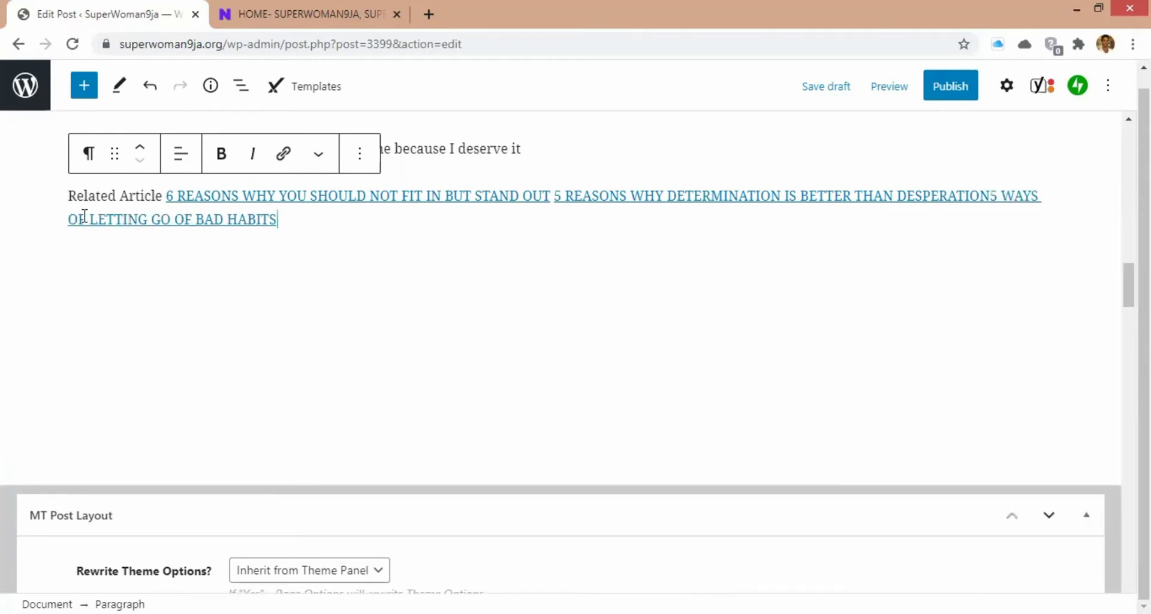
Step: Split the Related Article line so that each of the three linked post titles stands in its own paragraph below it
left_click(166, 195)
key("Return")
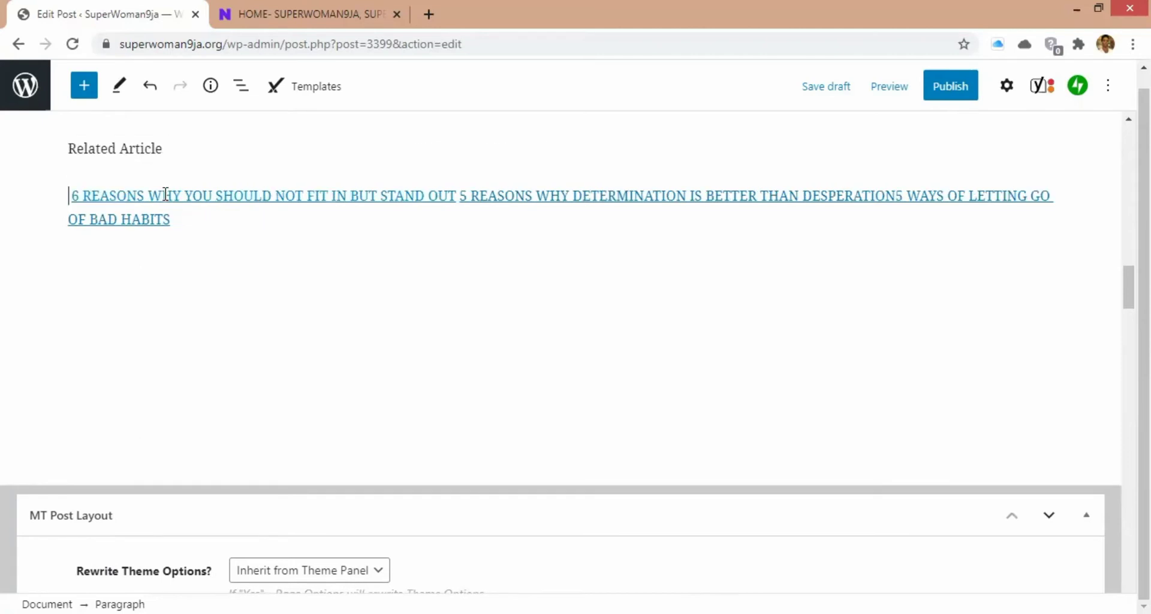
left_click(463, 194)
key("Return")
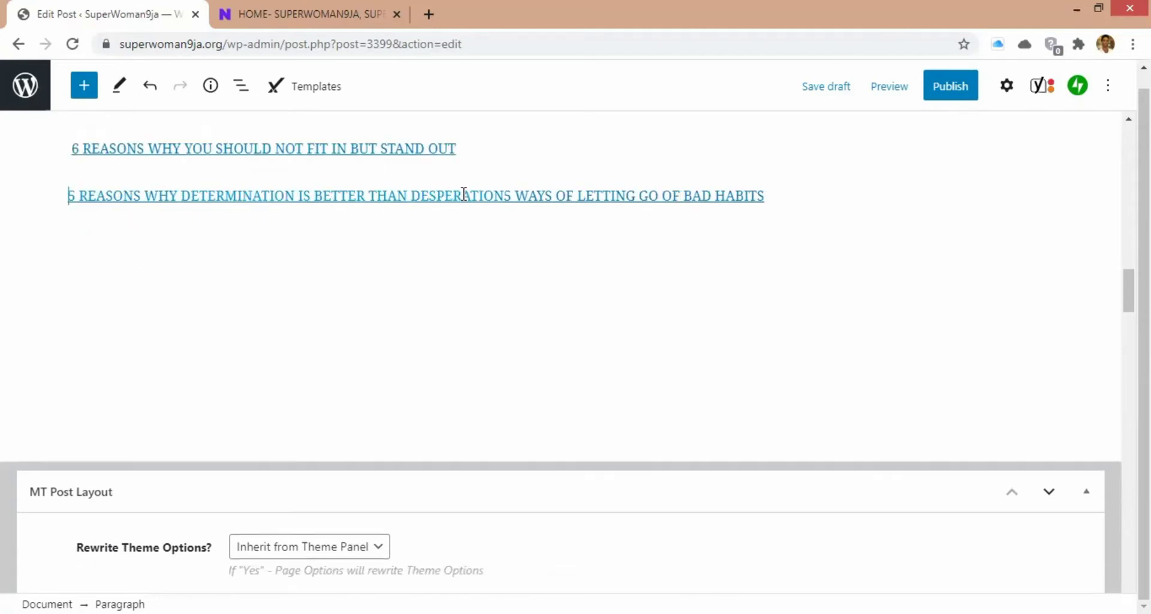
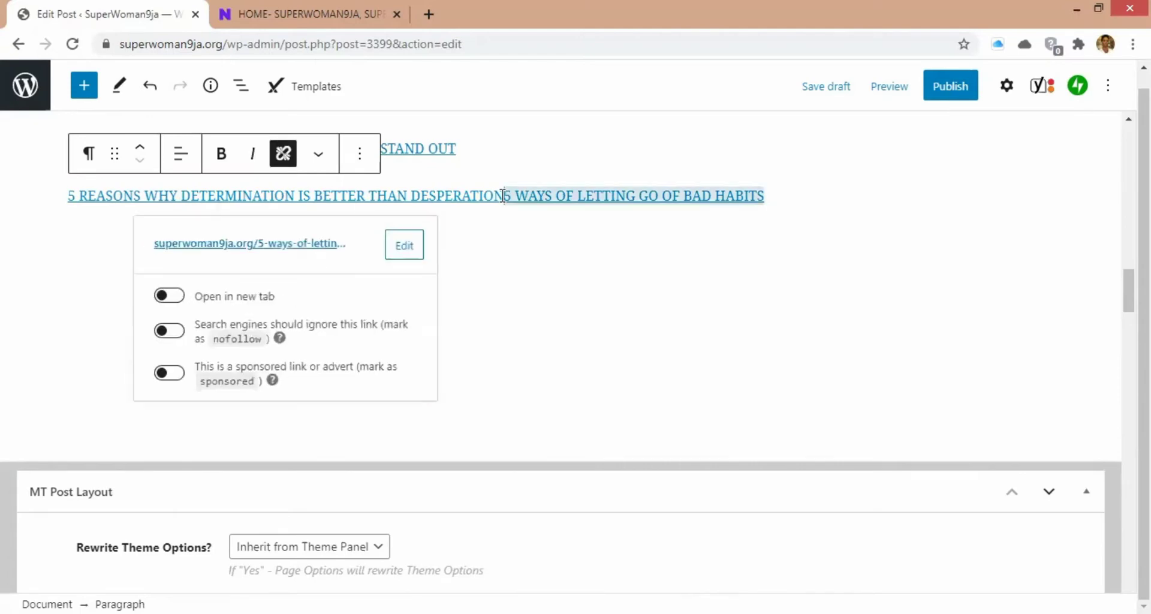
key("Return")
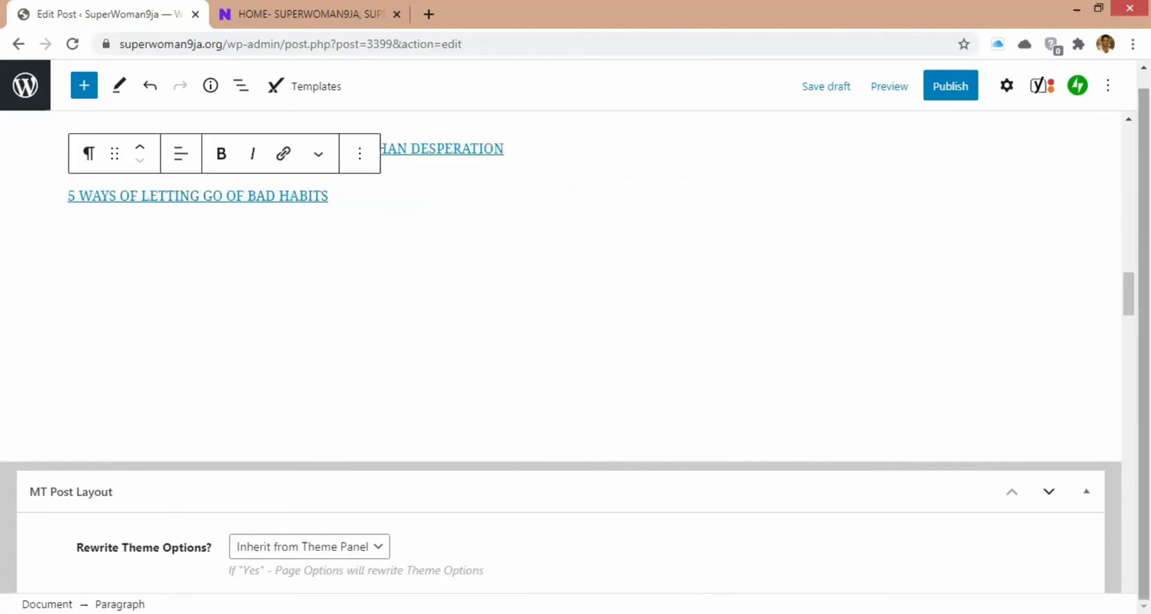
Step: Review the problems and good results in the post's Yoast SEO analysis
scroll(576, 300, "down", 20)
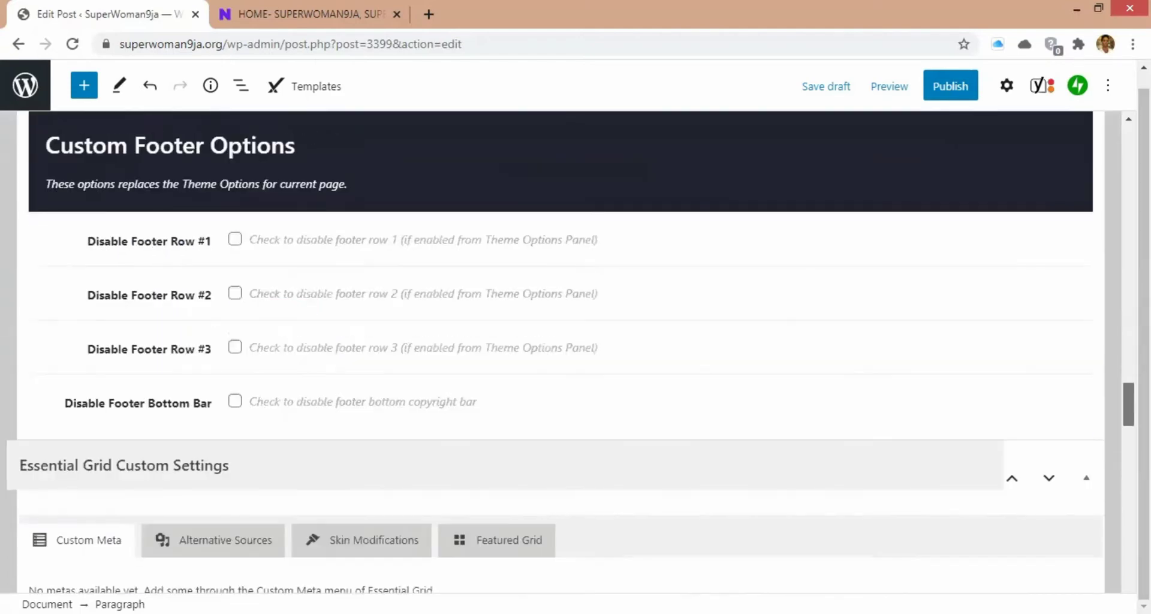
scroll(575, 299, "down", 12)
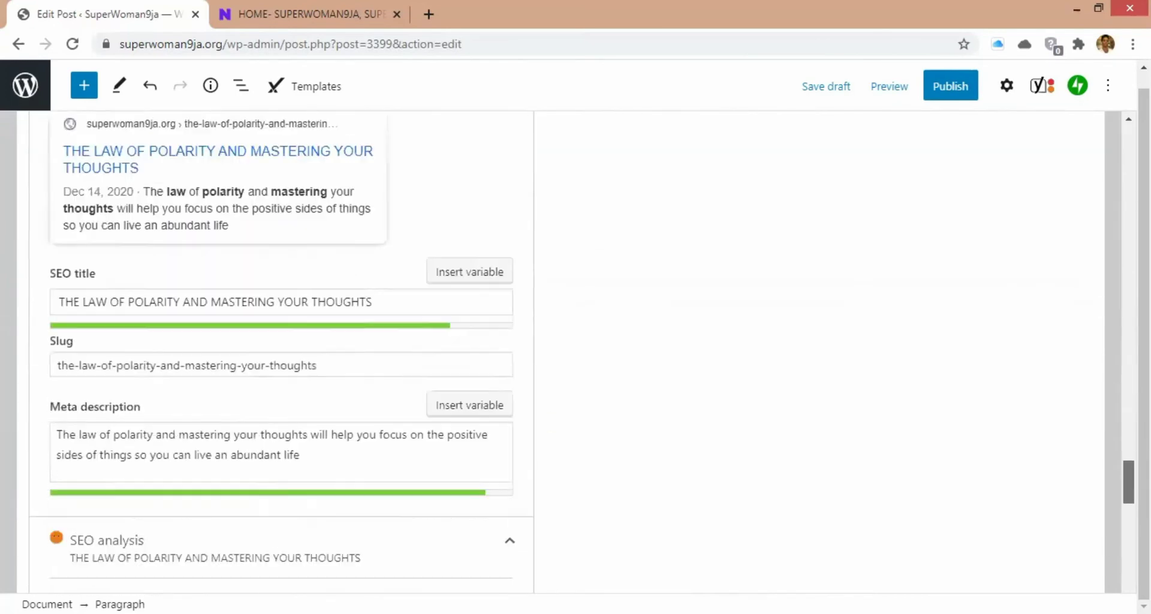
scroll(575, 299, "down", 3)
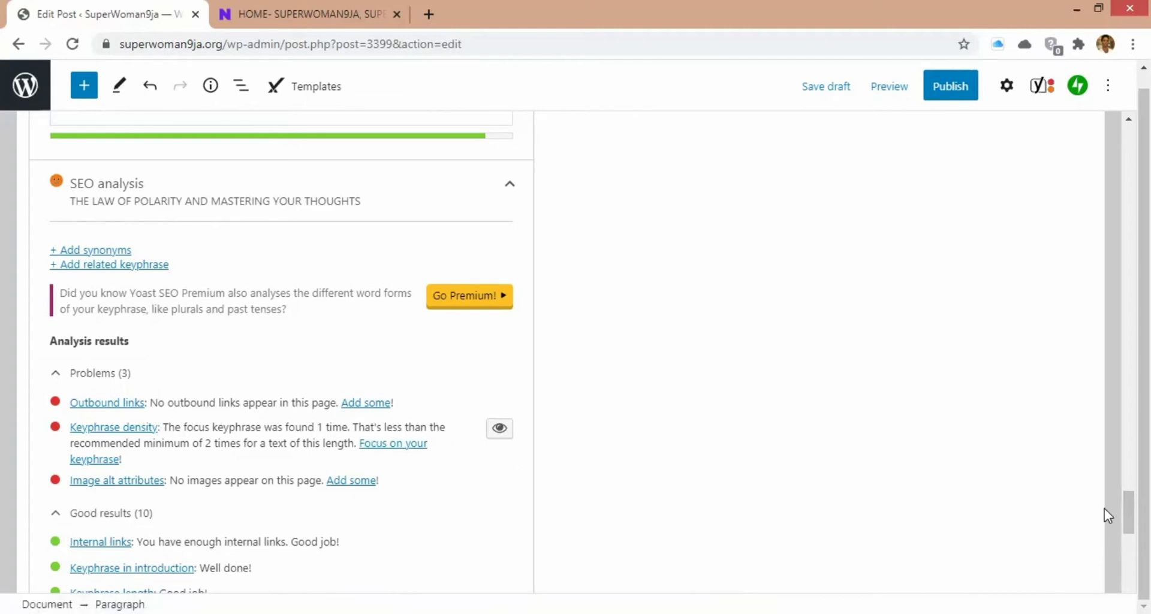
mouse_move(1128, 511)
left_mouse_down()
mouse_move(1128, 303)
mouse_move(1128, 519)
left_mouse_up()
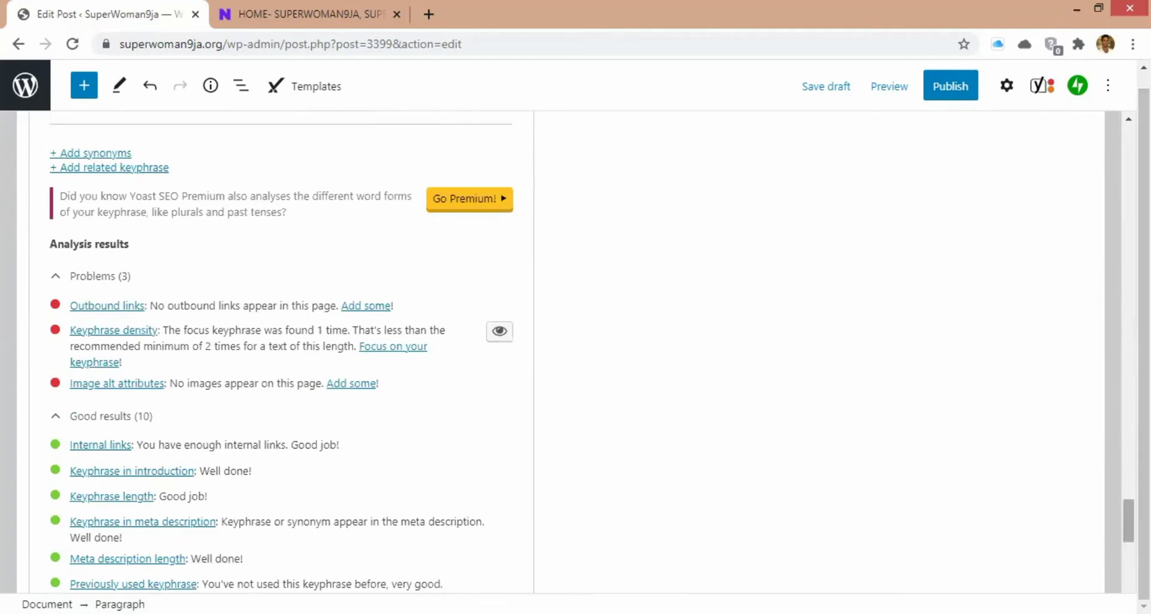
Step: Replace the period after "I will be taking about the law of polarity" in the third paragraph with "and mastering your thoughts"
scroll(570, 351, "up", 10)
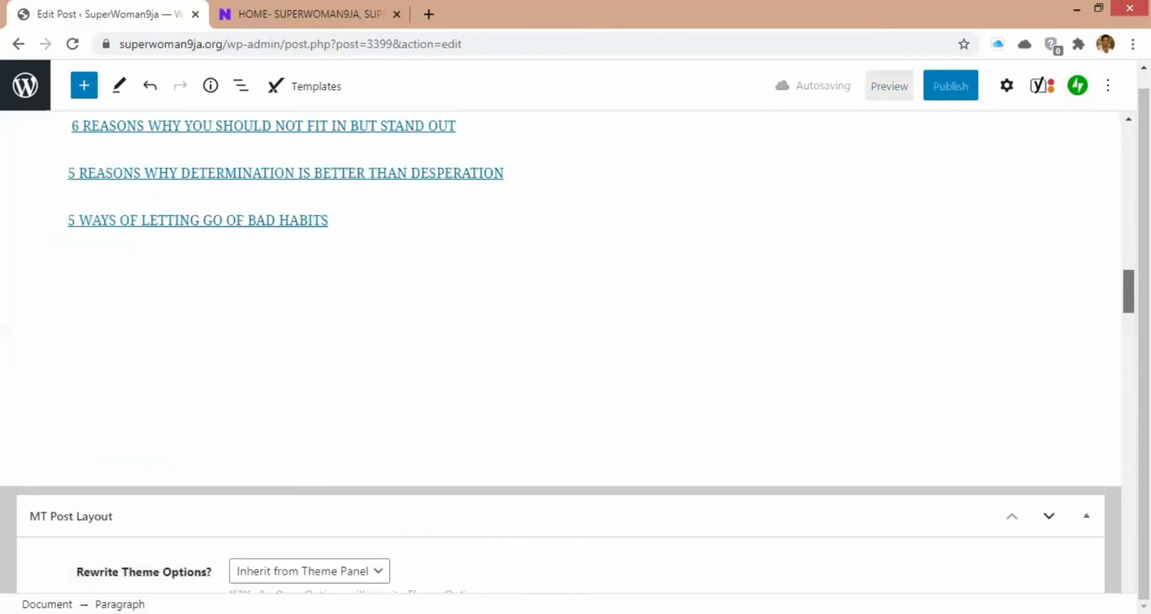
scroll(560, 330, "up", 15)
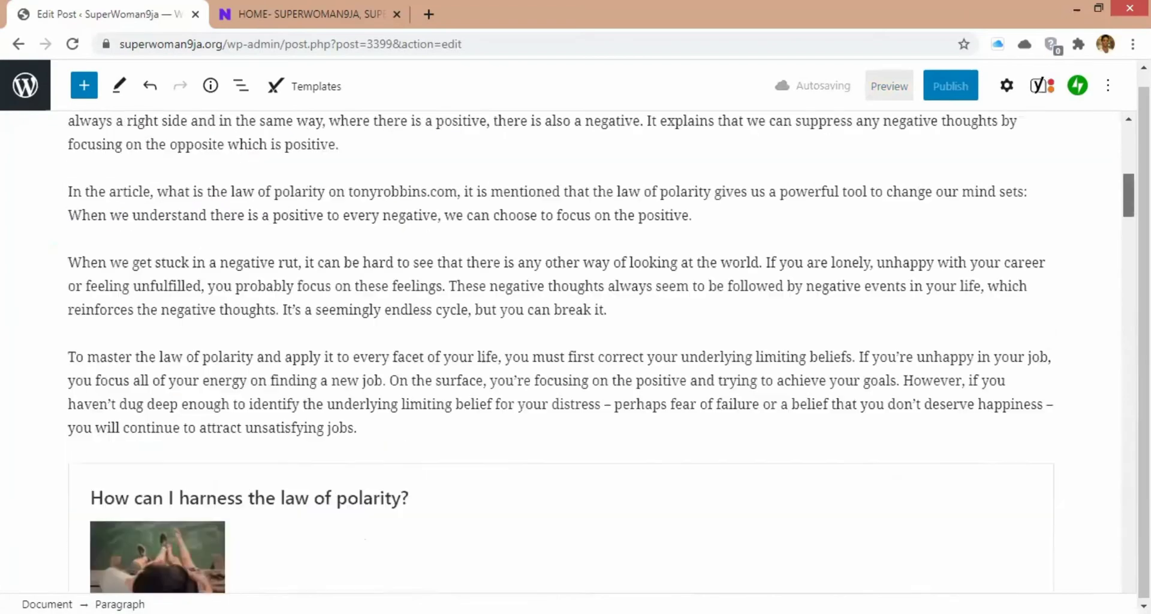
scroll(559, 352, "up", 8)
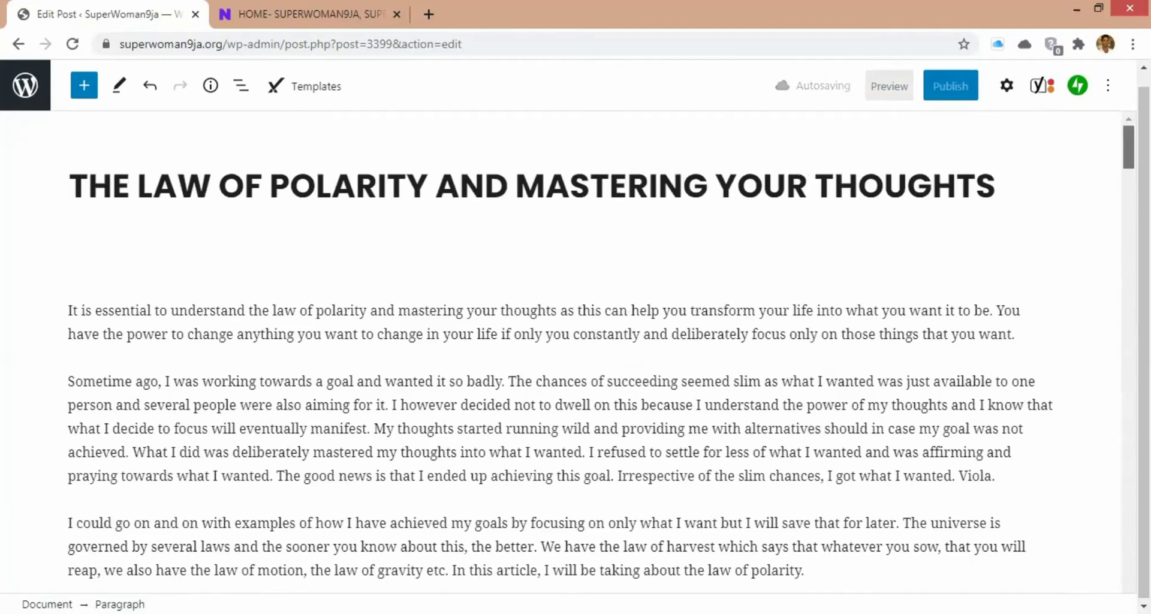
scroll(569, 350, "down", 2)
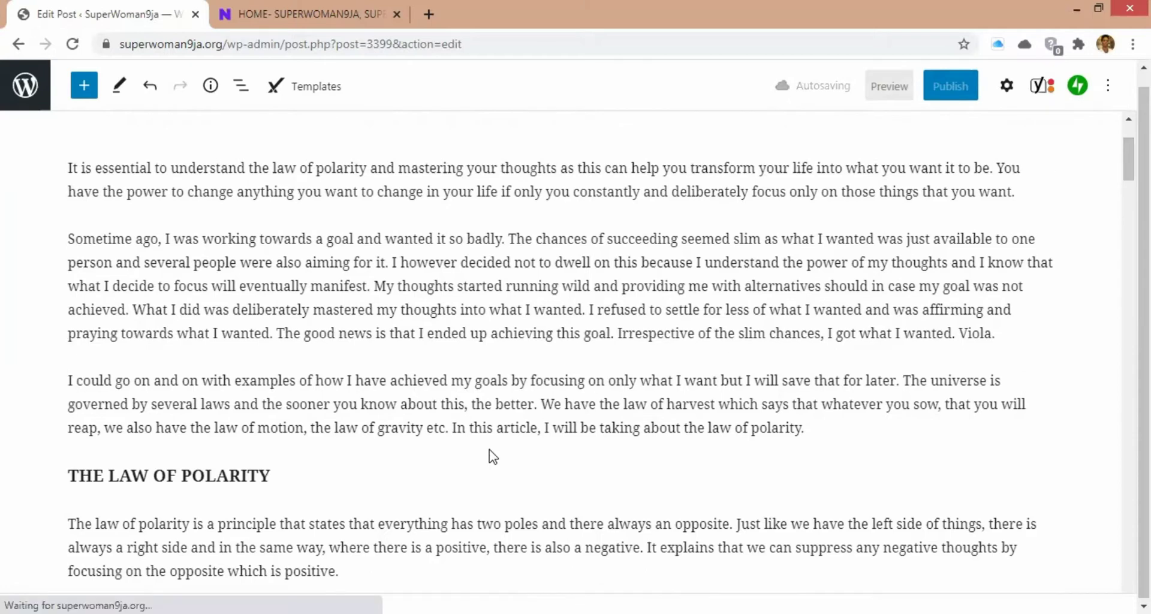
left_click(806, 445)
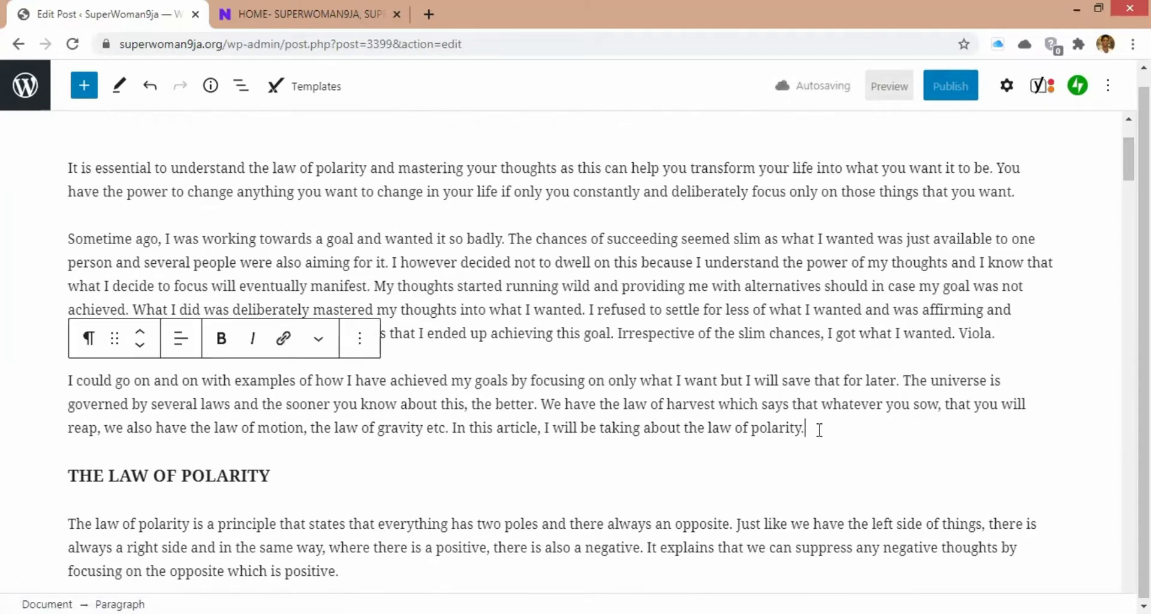
key("BackSpace")
type("and m")
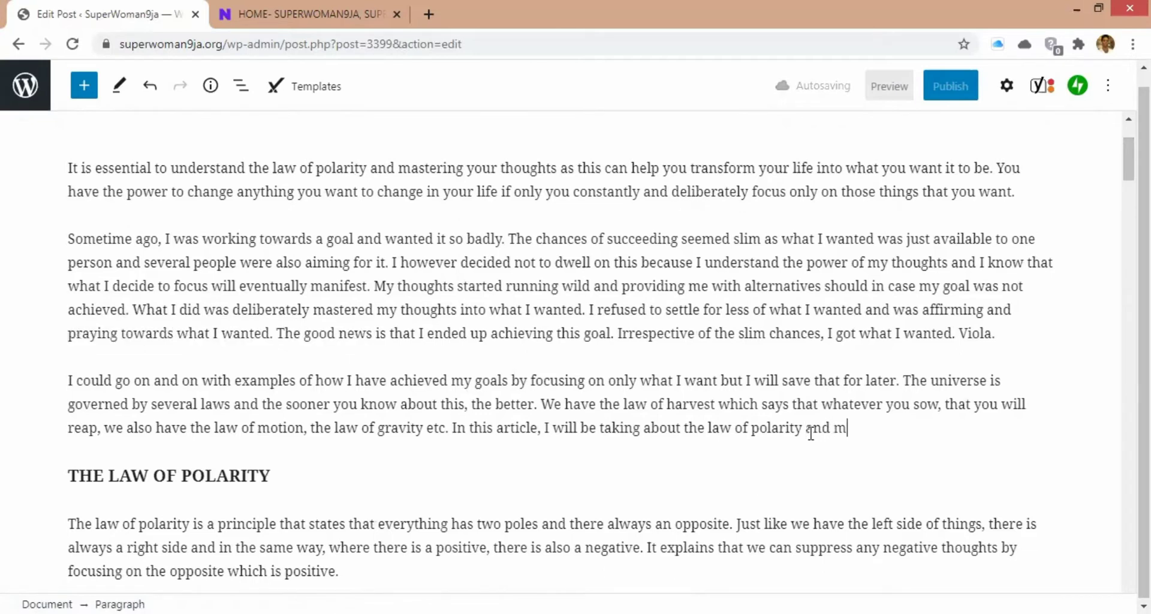
type("asterin")
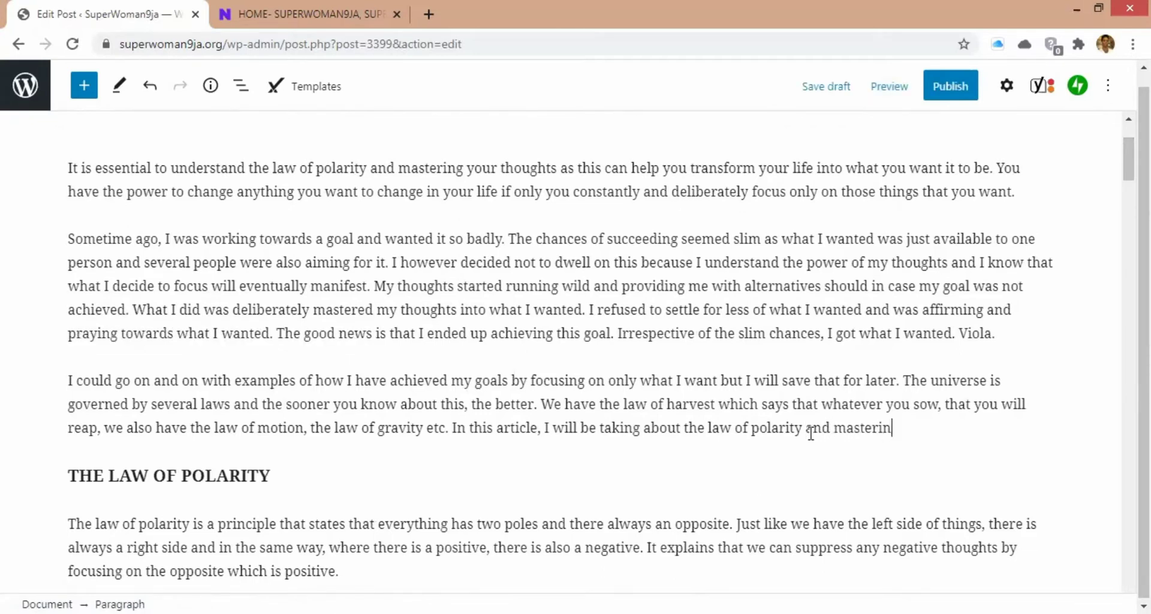
type("g your thoughts")
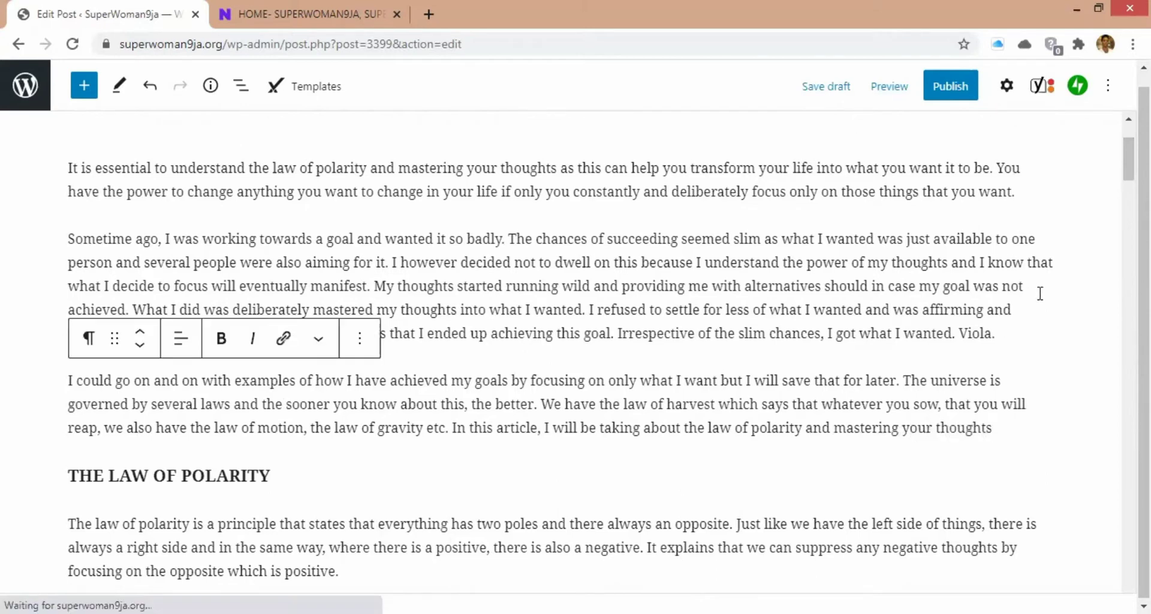
left_click_drag(905, 427, 1096, 266)
left_click(1095, 265)
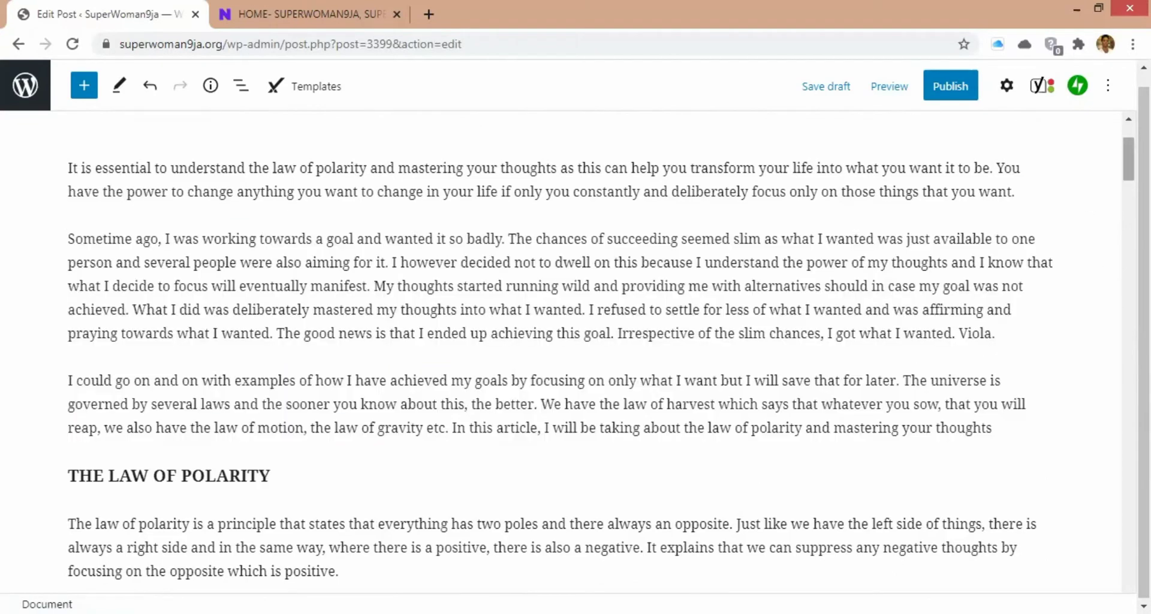
Step: Add a paragraph reading "THE LAW OF POLARITY AND MASTERING YOUR THOUGHTS" above "Here are some examples of positive and negative polarity"
scroll(1129, 161, "down", 3)
scroll(599, 353, "down", 10)
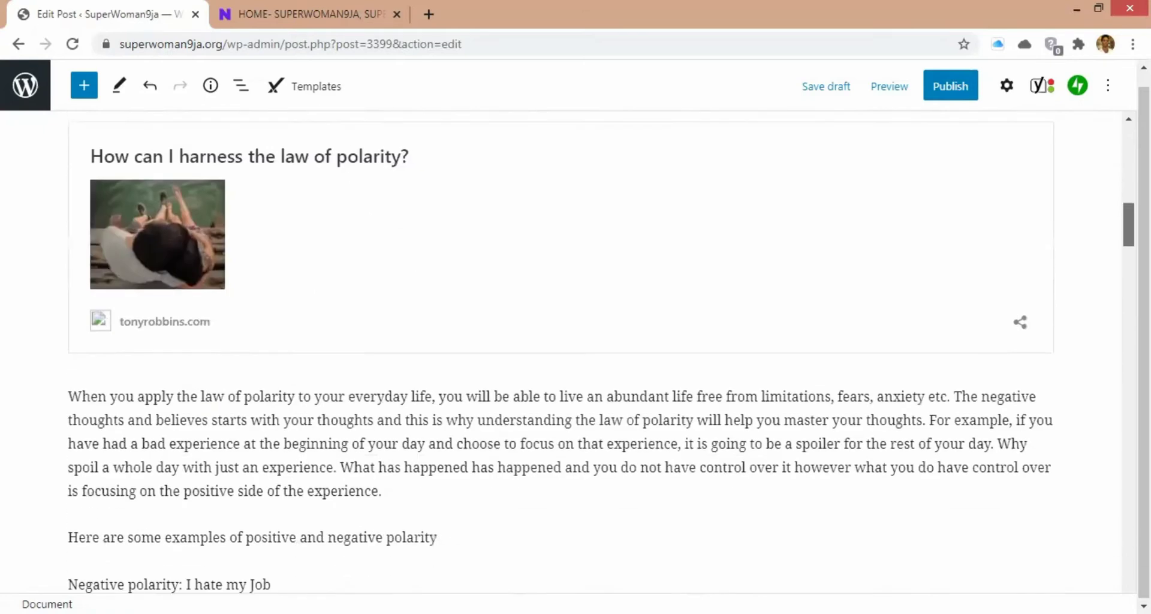
mouse_move(318, 324)
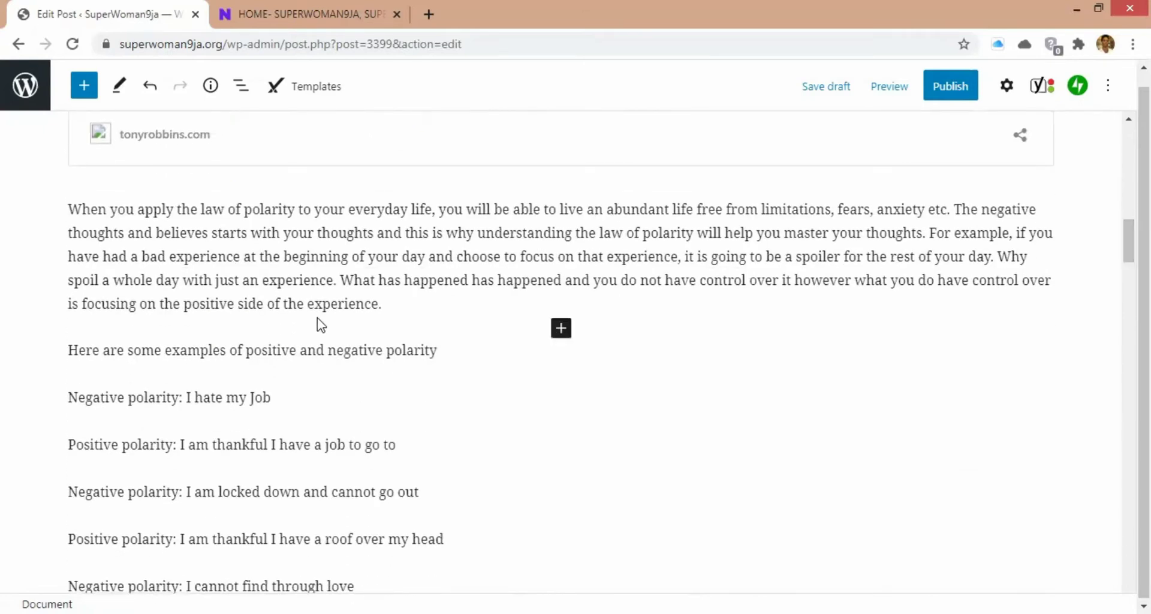
left_click(560, 329)
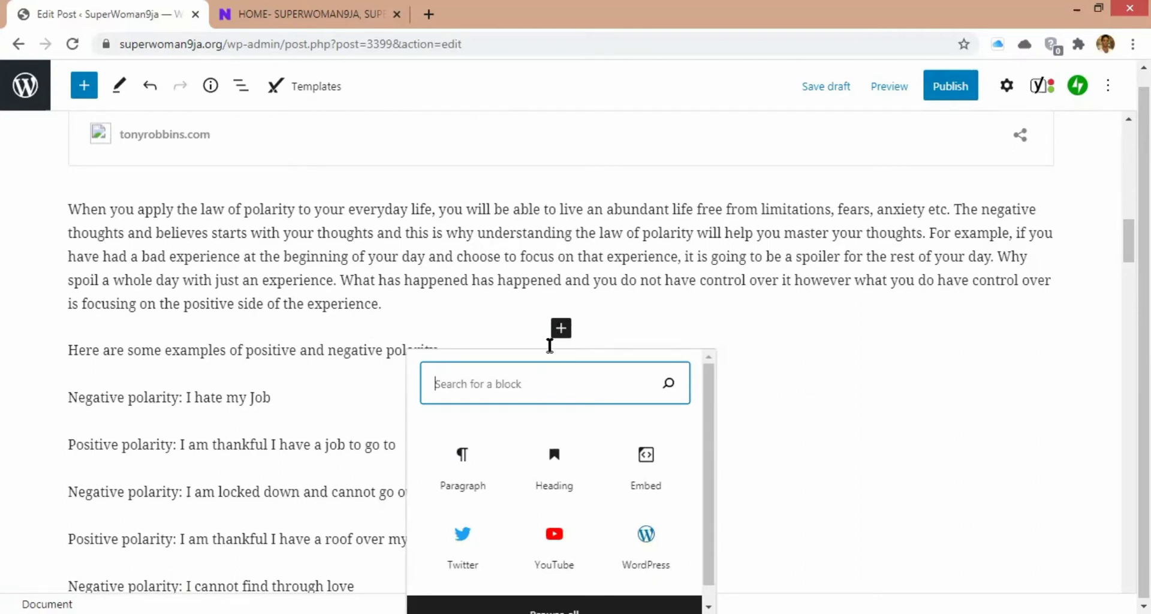
left_click(561, 329)
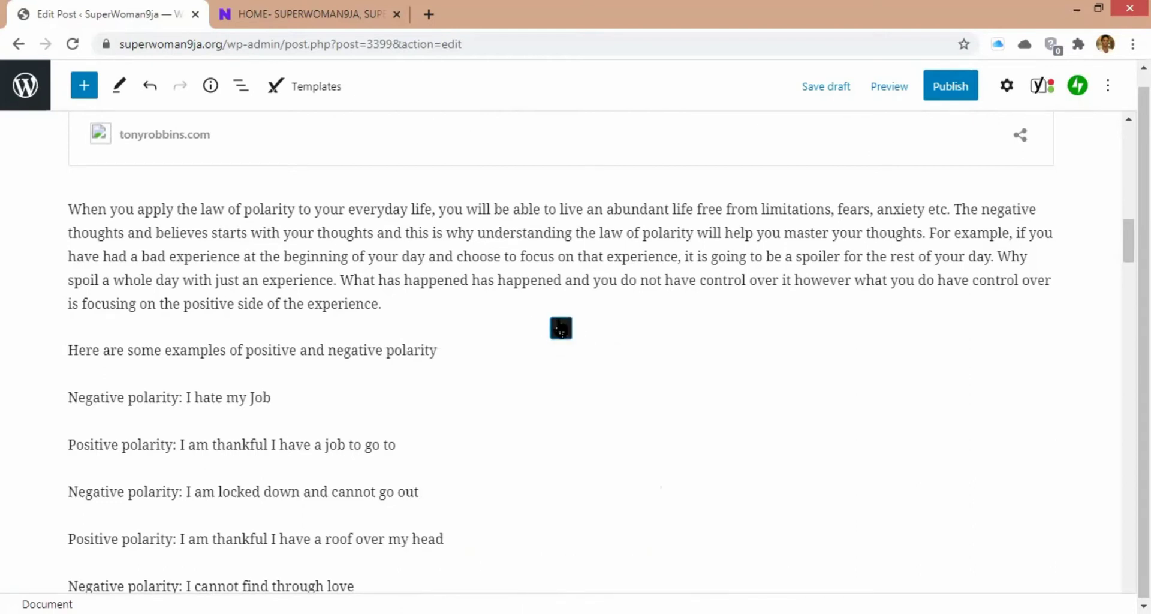
left_click(394, 308)
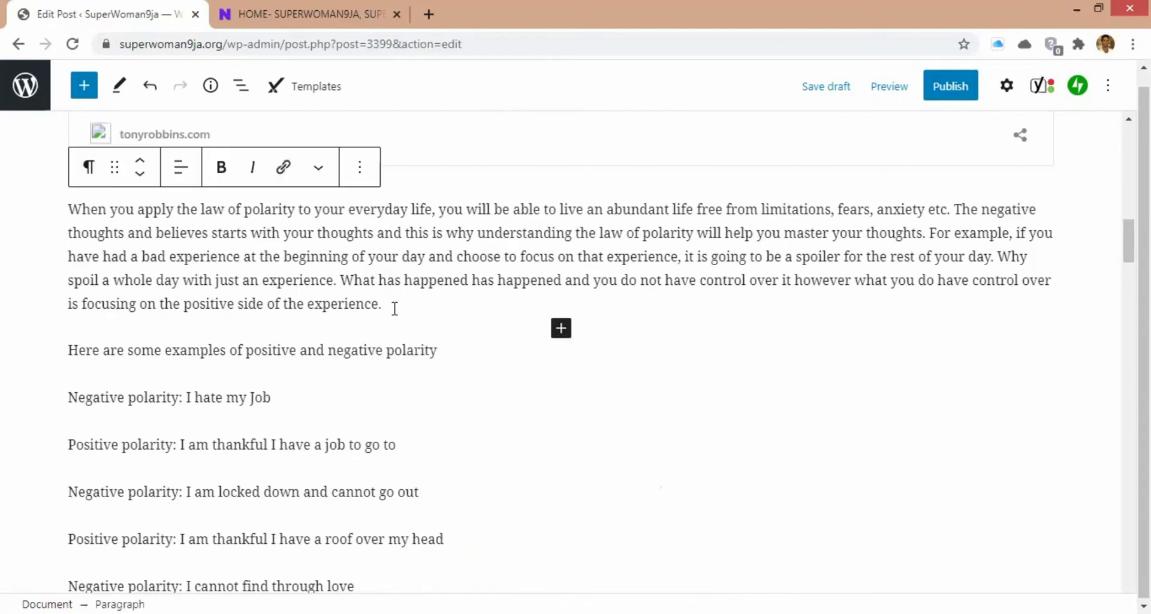
key("Return")
type("the")
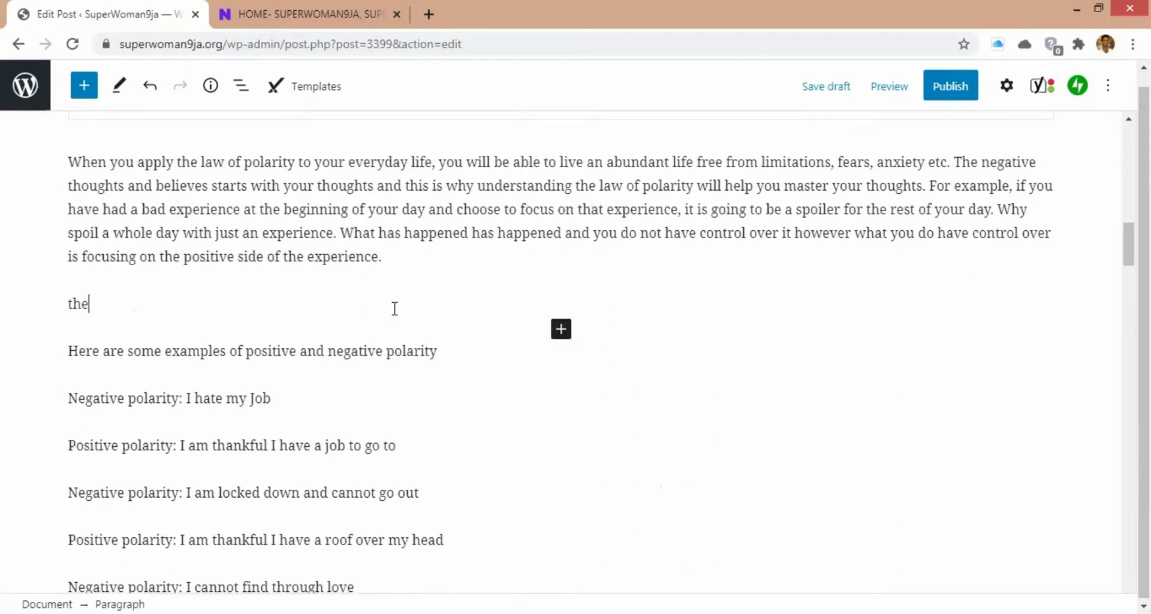
key("BackSpace")
type("THE ")
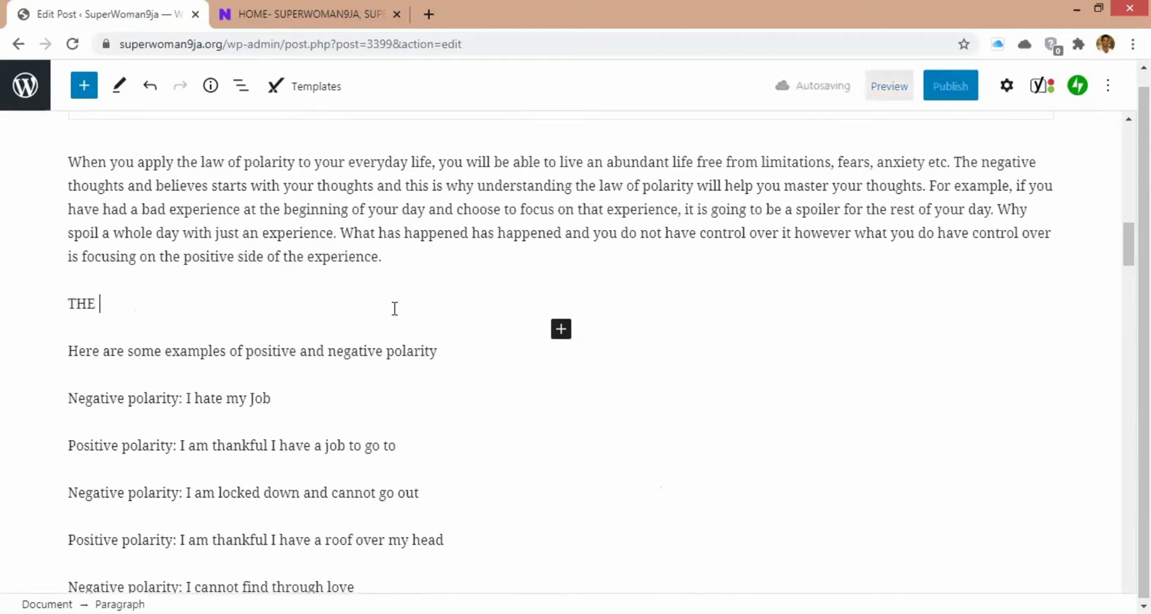
type("LAW OF POLA")
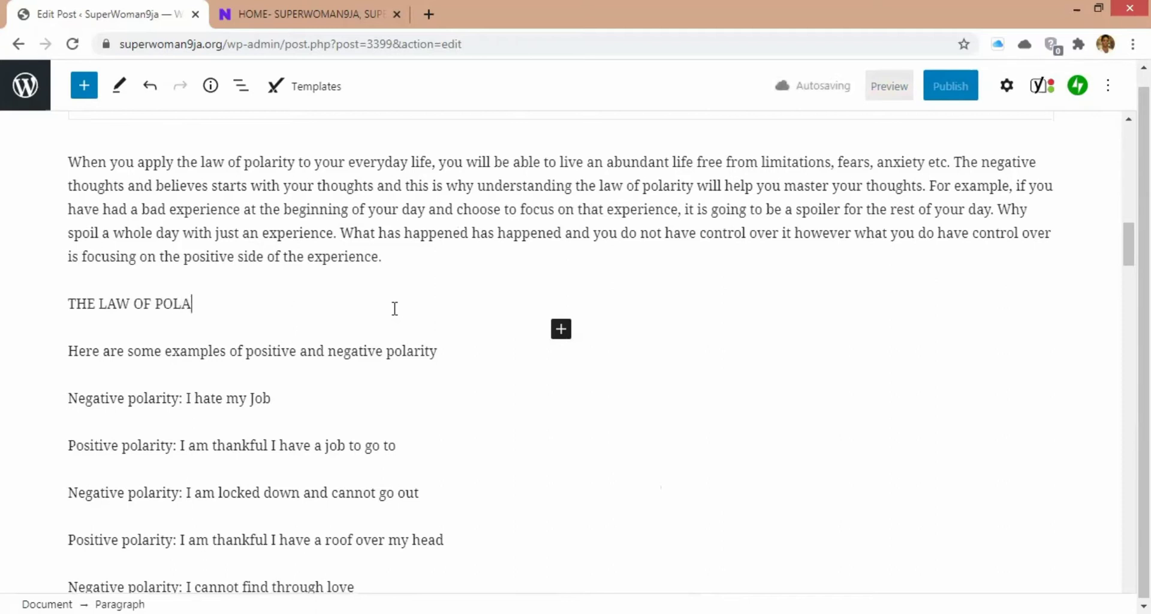
type("RITY AND ")
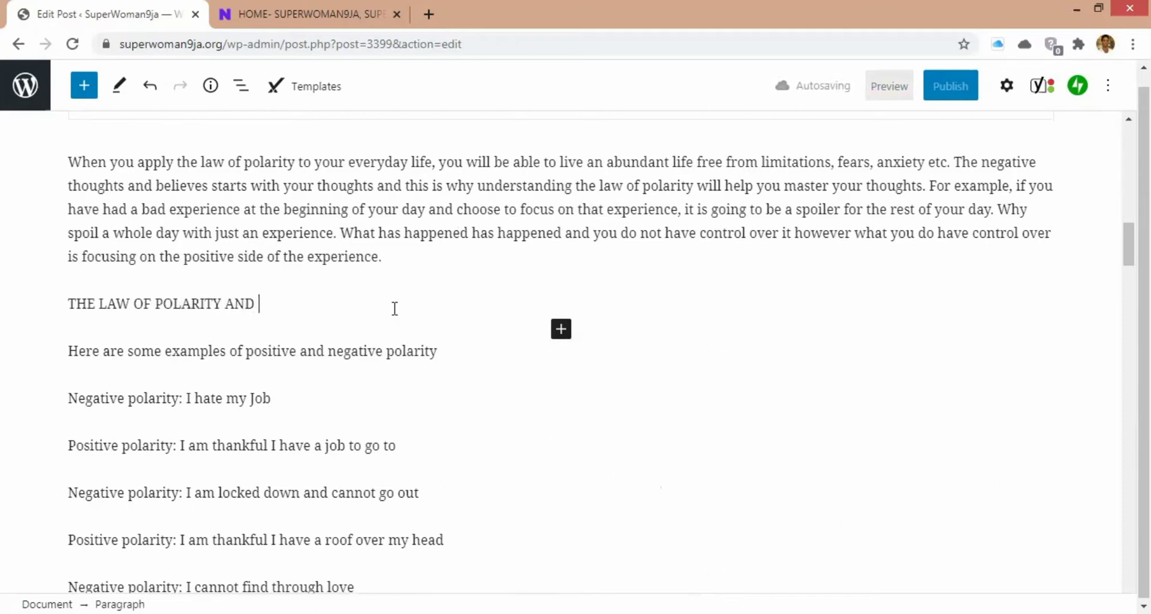
type("MASTERING ")
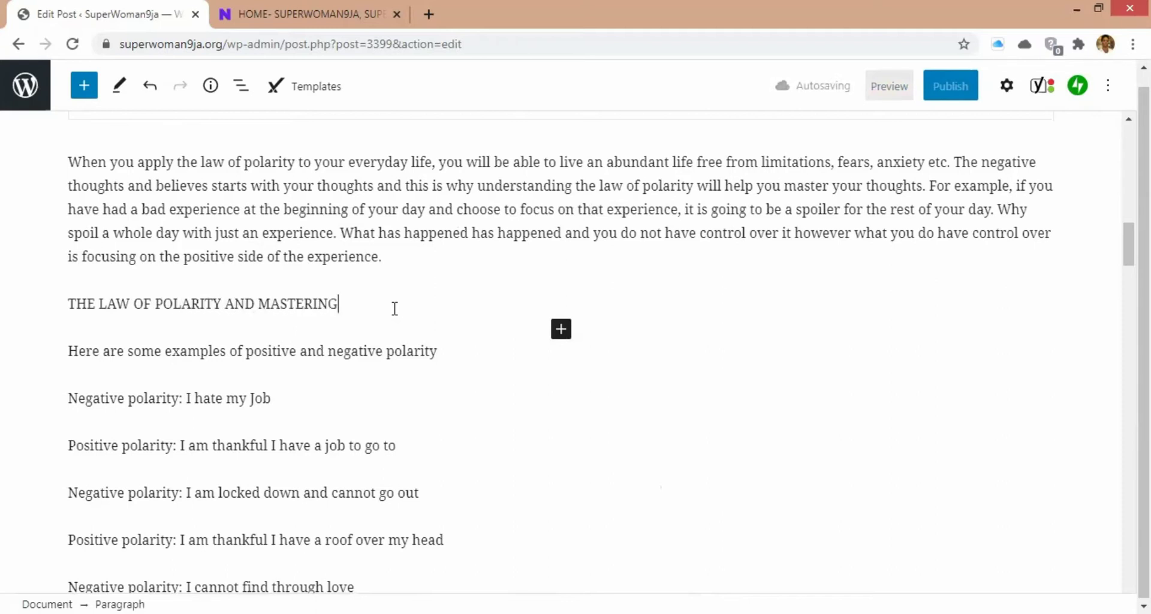
type("YOUR THOUGHTS")
Step: Turn the new "THE LAW OF POLARITY AND MASTERING YOUR THOUGHTS" paragraph into a level 4 heading
double_click(369, 303)
left_click(89, 264)
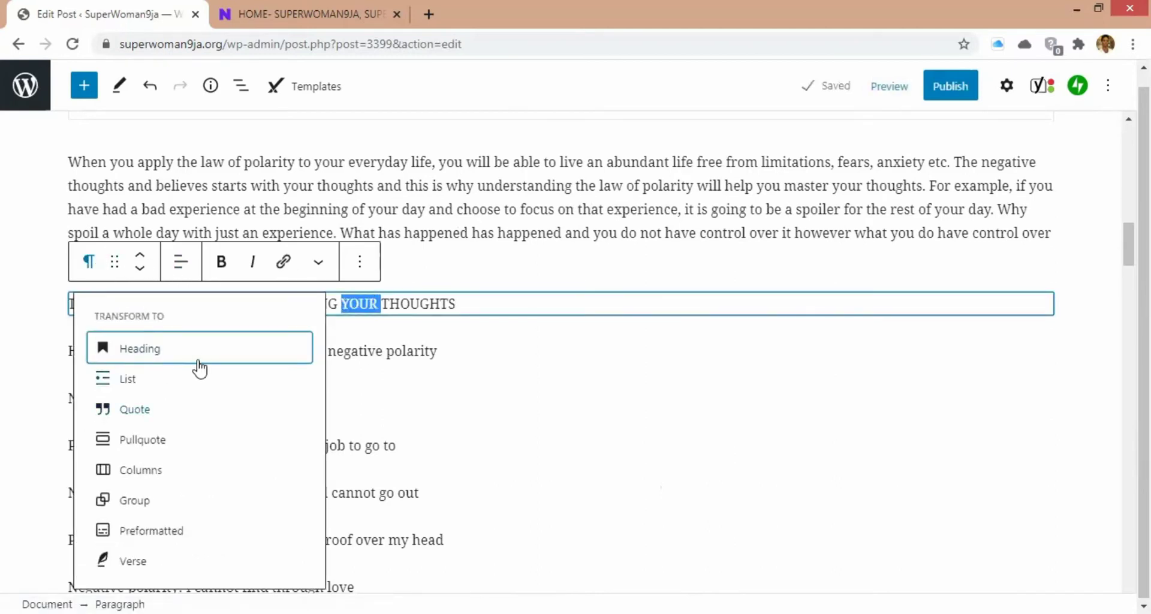
left_click(199, 350)
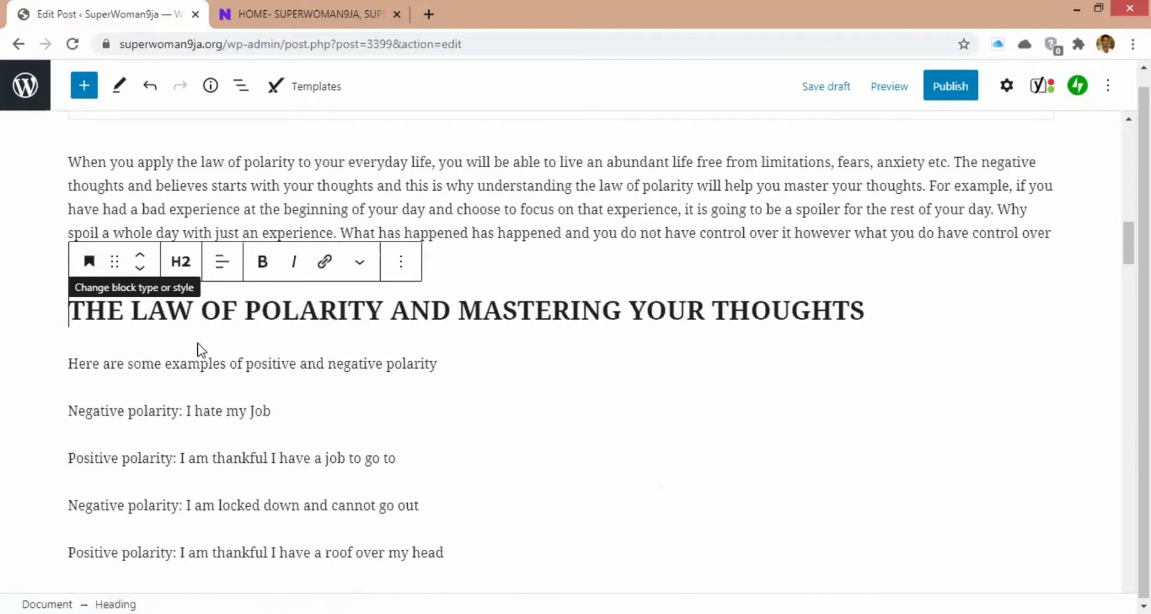
left_click(192, 262)
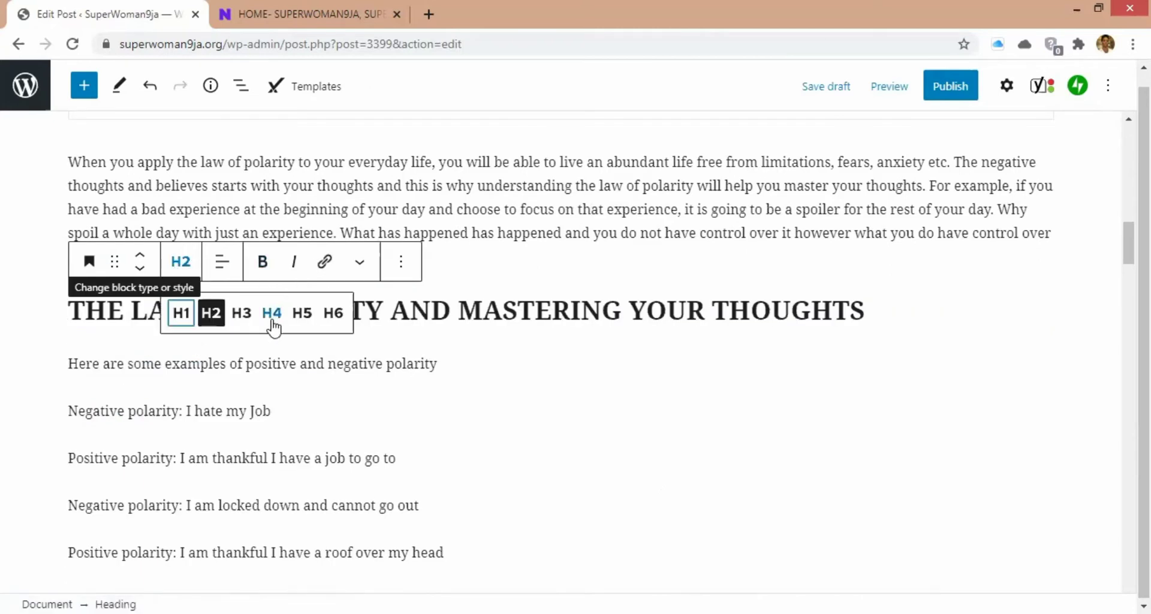
left_click(273, 313)
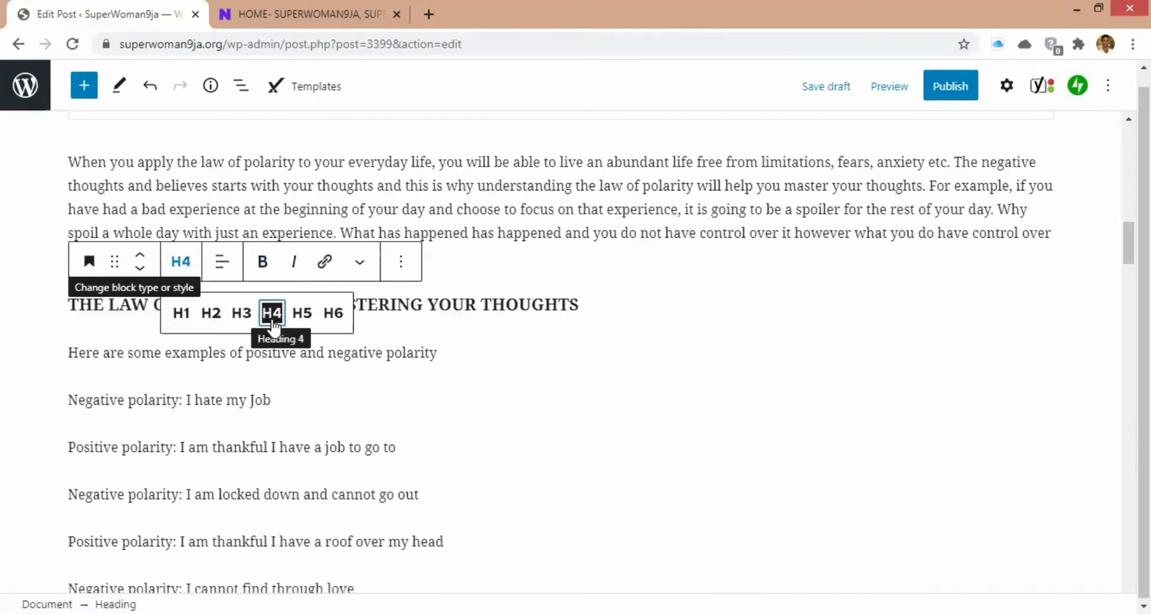
Step: Review the remaining problems and good results in the post's Yoast SEO analysis, along with its title, slug and meta description
left_click(639, 389)
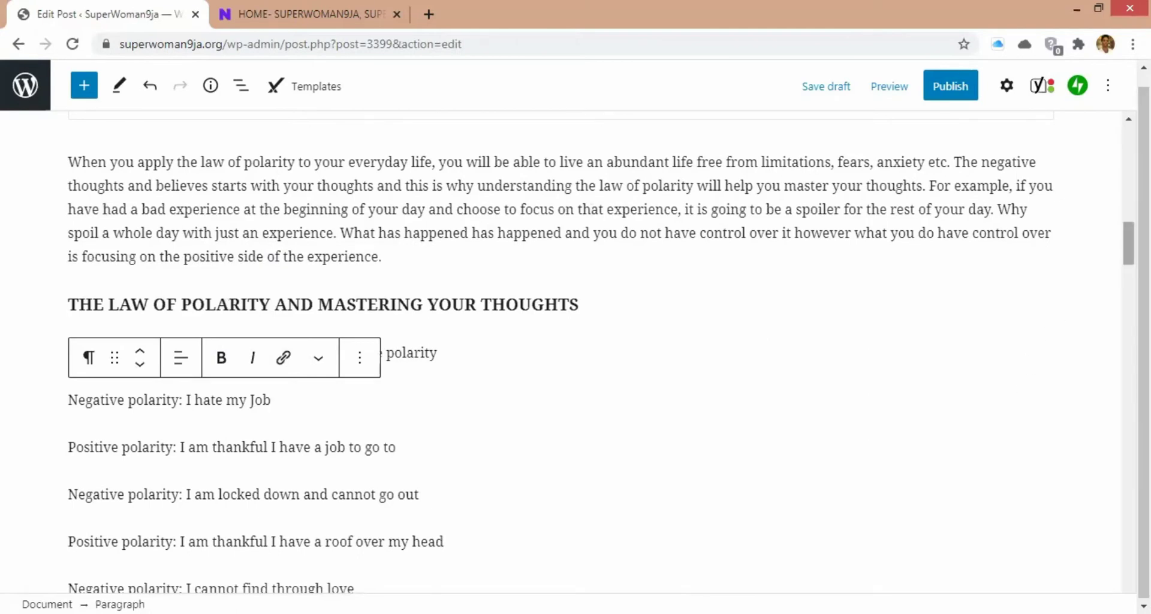
scroll(564, 354, "down", 10)
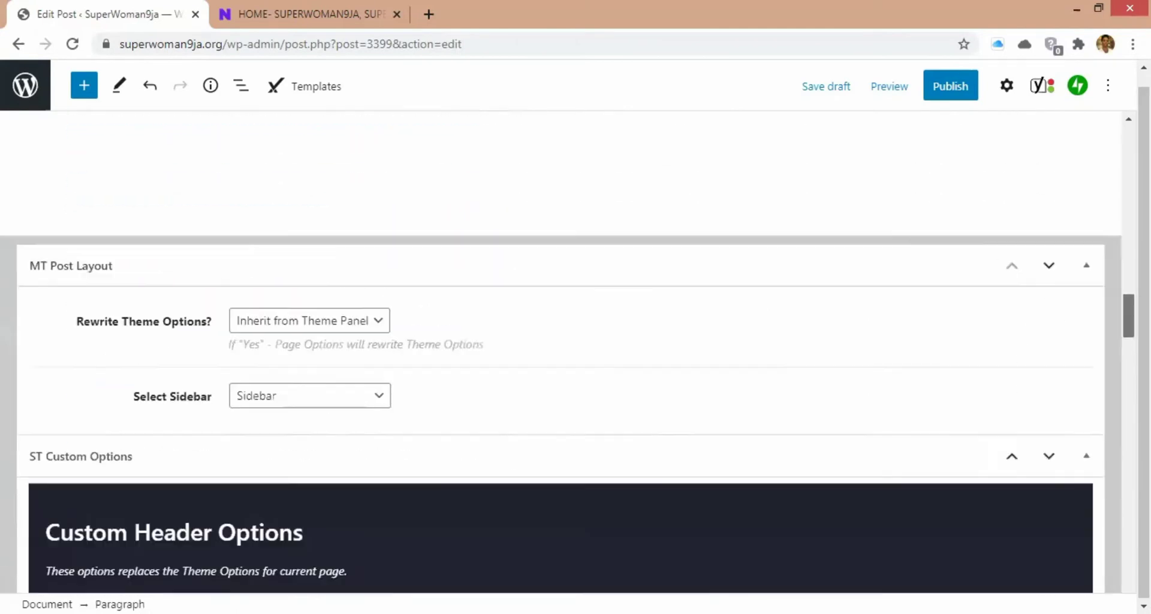
scroll(564, 354, "down", 15)
scroll(563, 354, "down", 10)
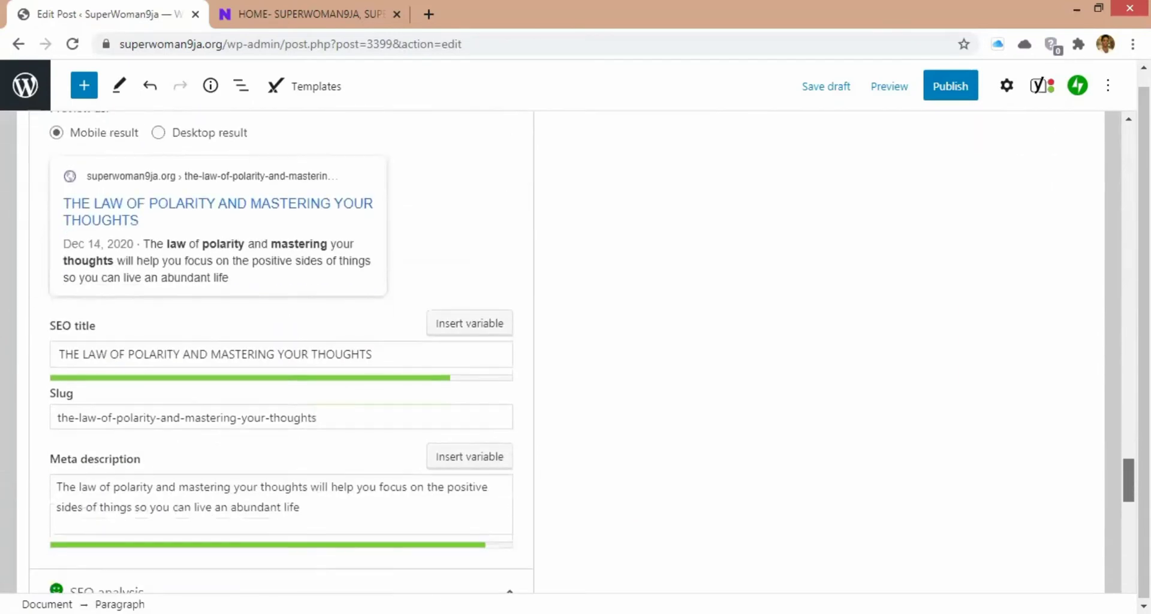
scroll(563, 354, "down", 1)
scroll(563, 353, "down", 4)
scroll(564, 353, "down", 6)
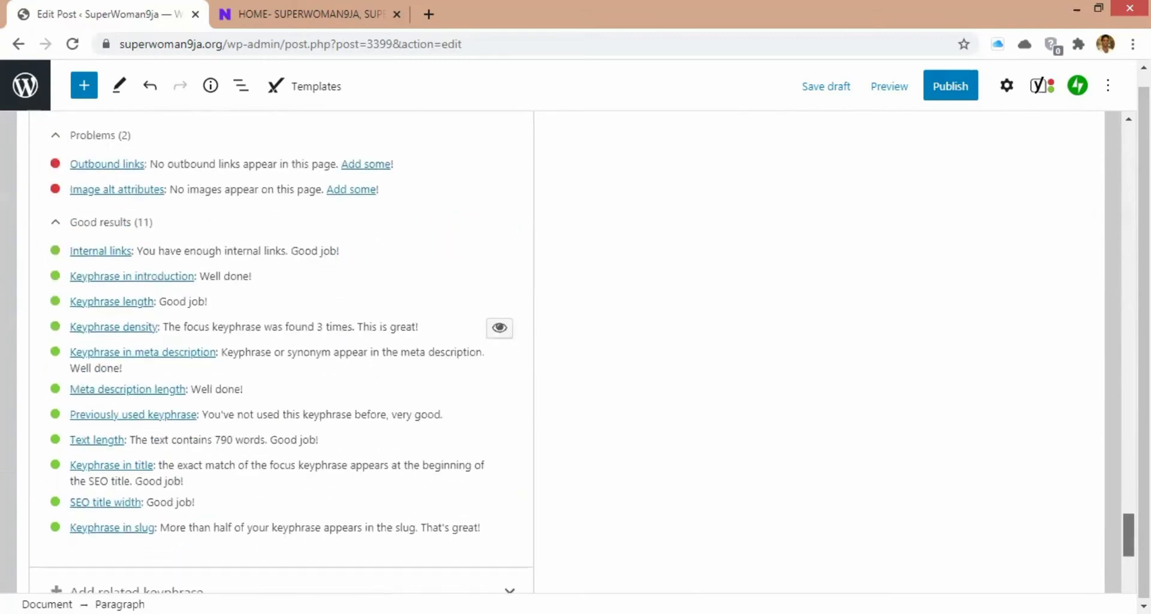
scroll(281, 353, "up", 1)
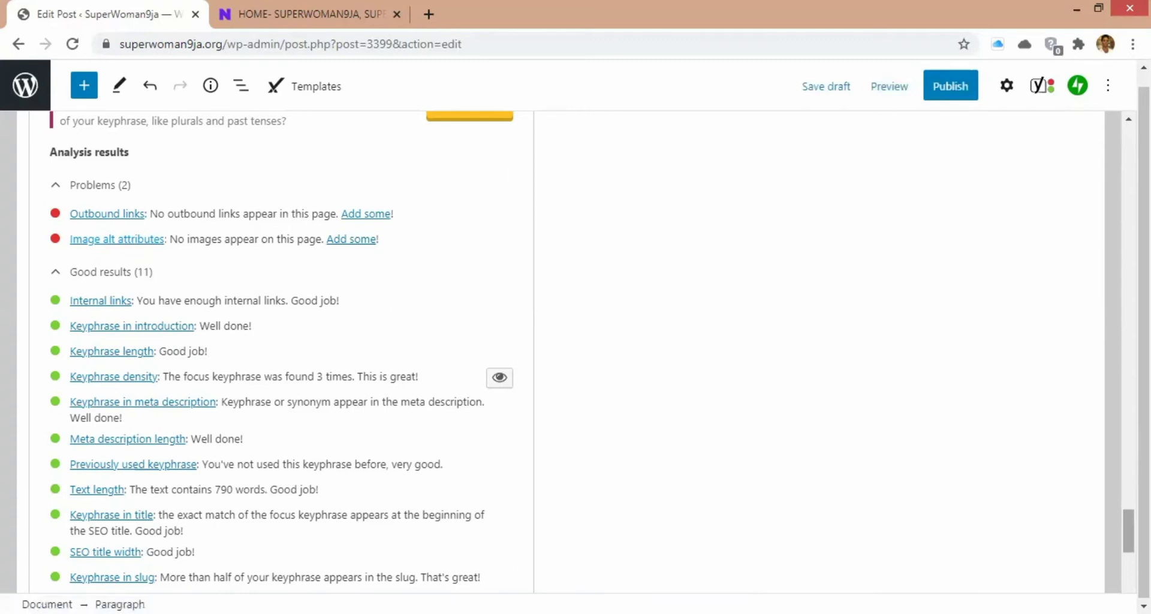
scroll(282, 354, "up", 2)
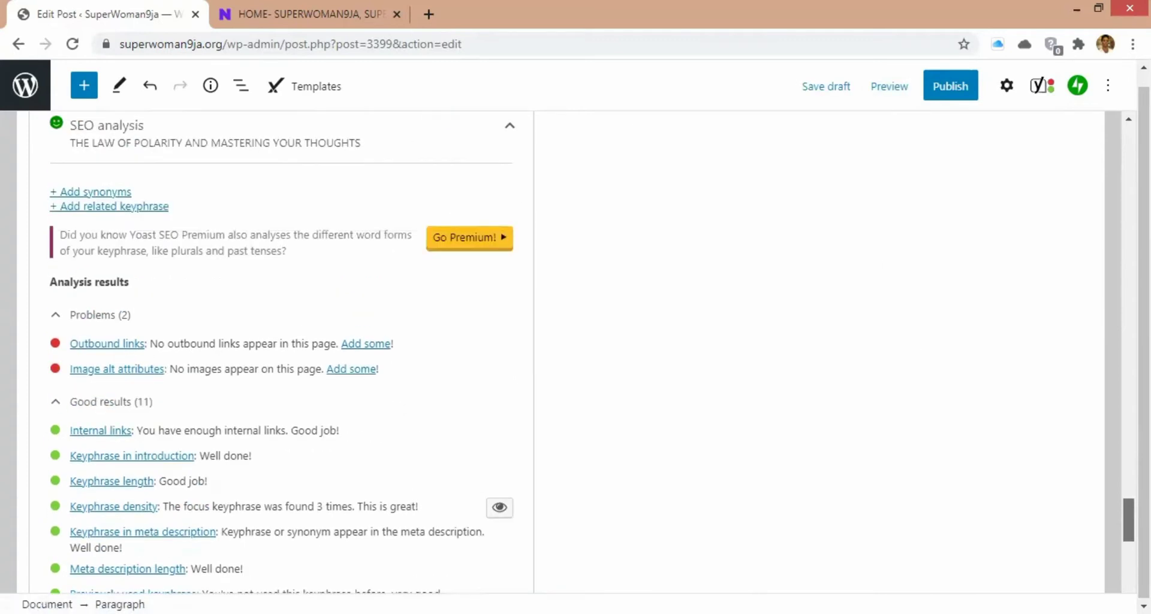
scroll(282, 354, "down", 1)
scroll(282, 353, "up", 7)
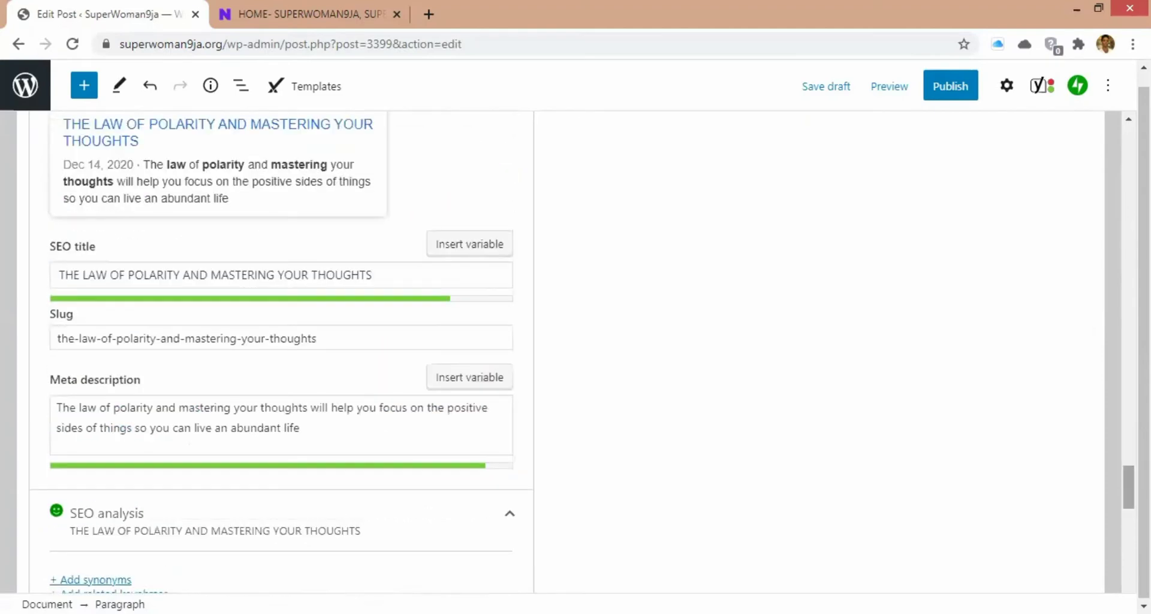
scroll(282, 354, "up", 2)
scroll(282, 353, "down", 6)
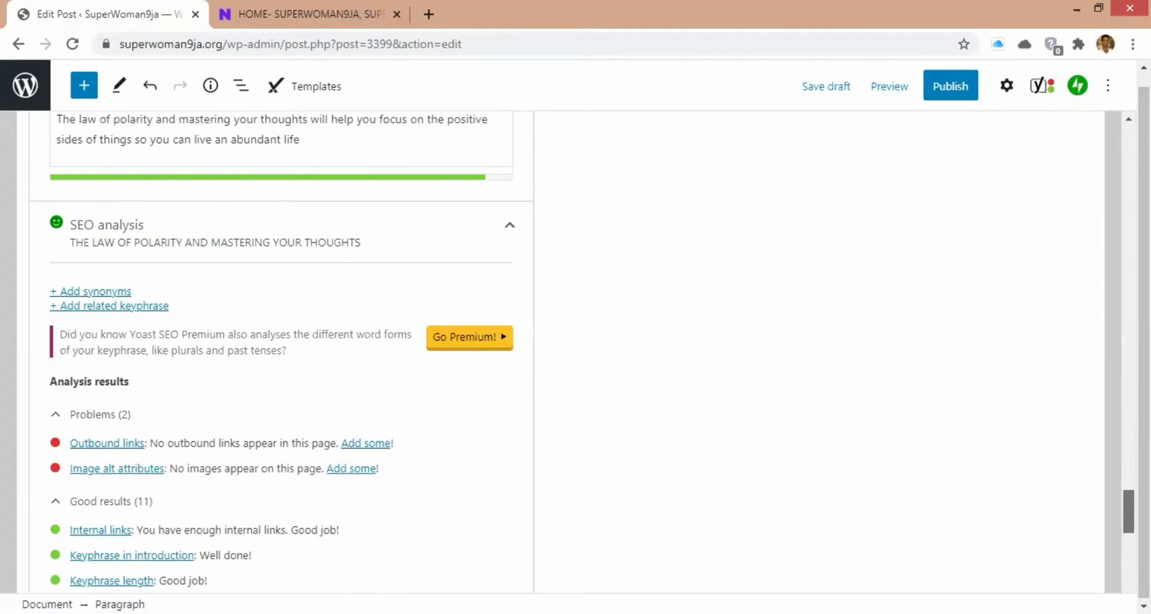
scroll(282, 354, "down", 7)
scroll(281, 353, "up", 10)
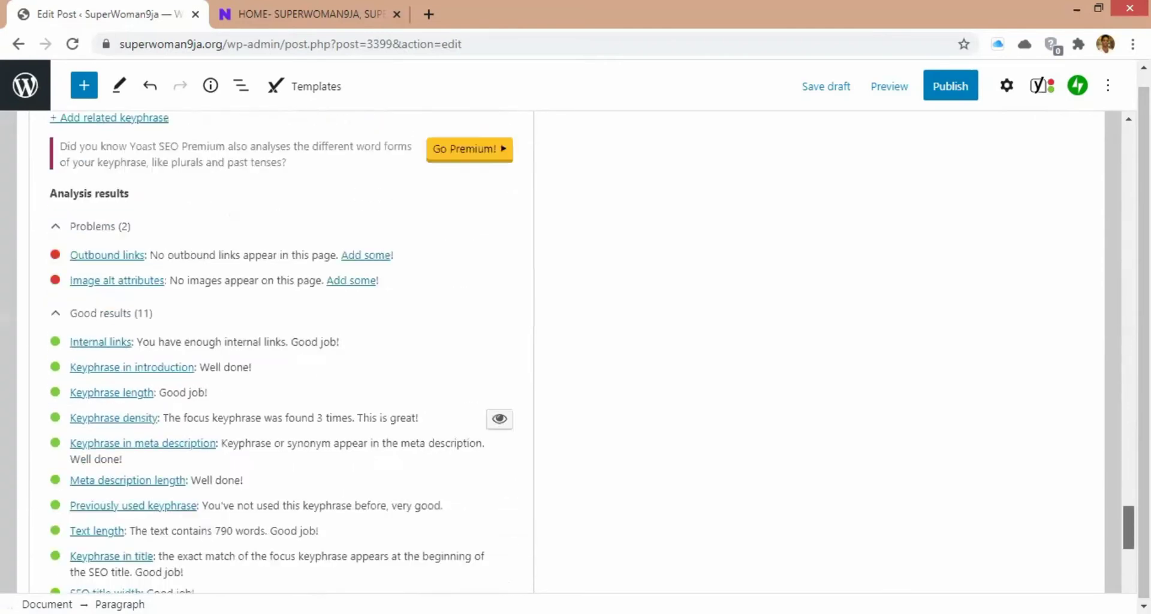
Step: Open the post's Yoast readability analysis and review its problems and good results
scroll(282, 353, "down", 12)
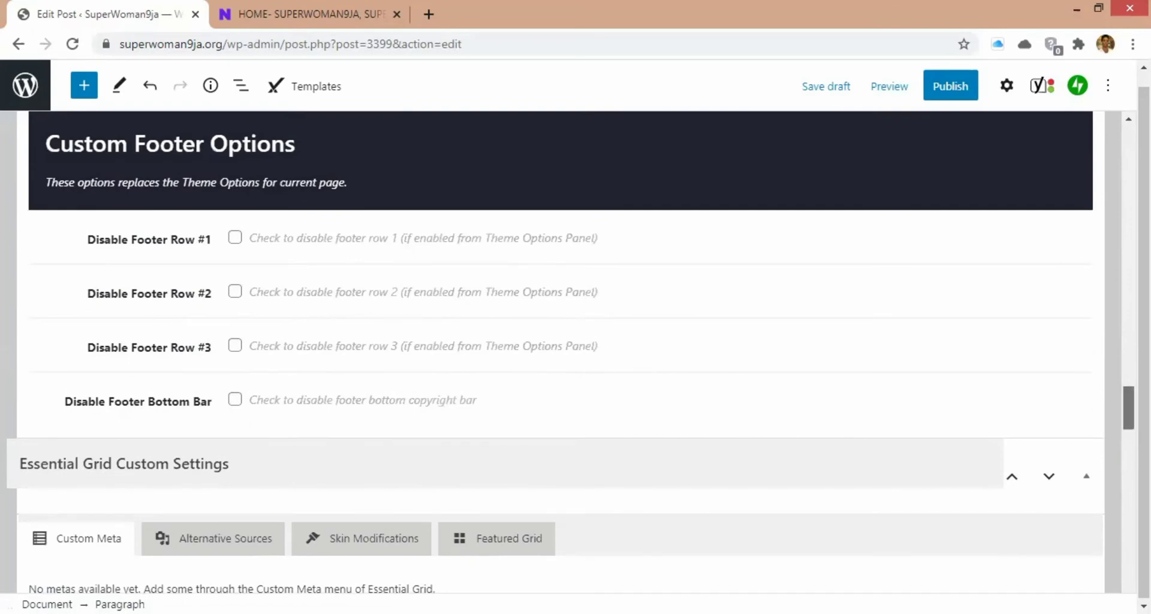
scroll(282, 353, "up", 4)
scroll(560, 354, "up", 15)
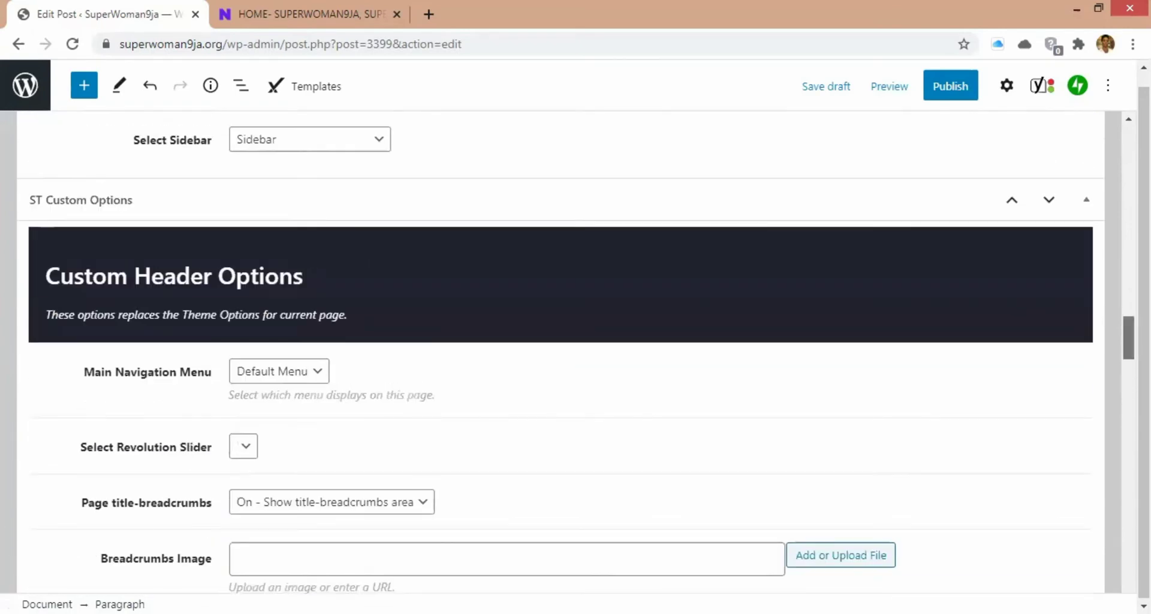
scroll(560, 354, "up", 12)
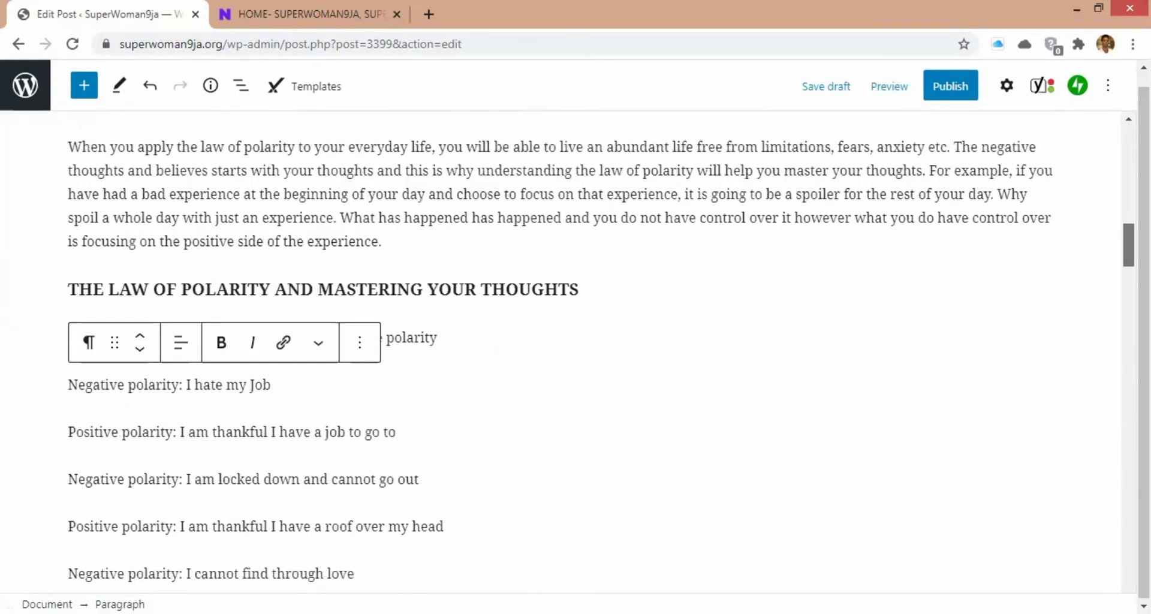
scroll(561, 354, "down", 11)
scroll(561, 354, "down", 4)
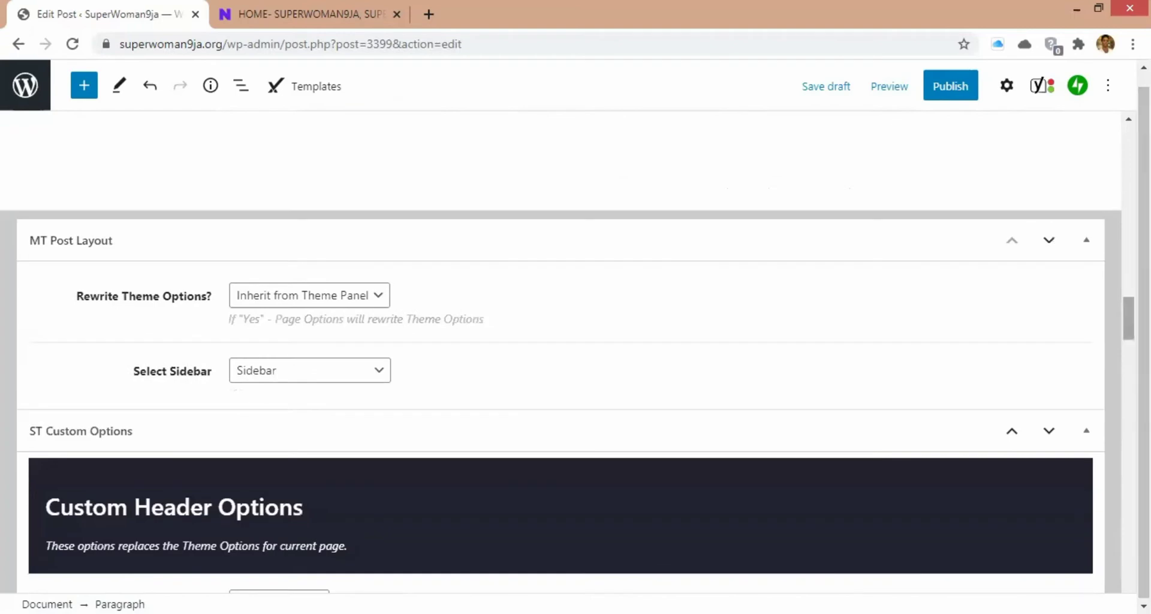
scroll(561, 354, "down", 15)
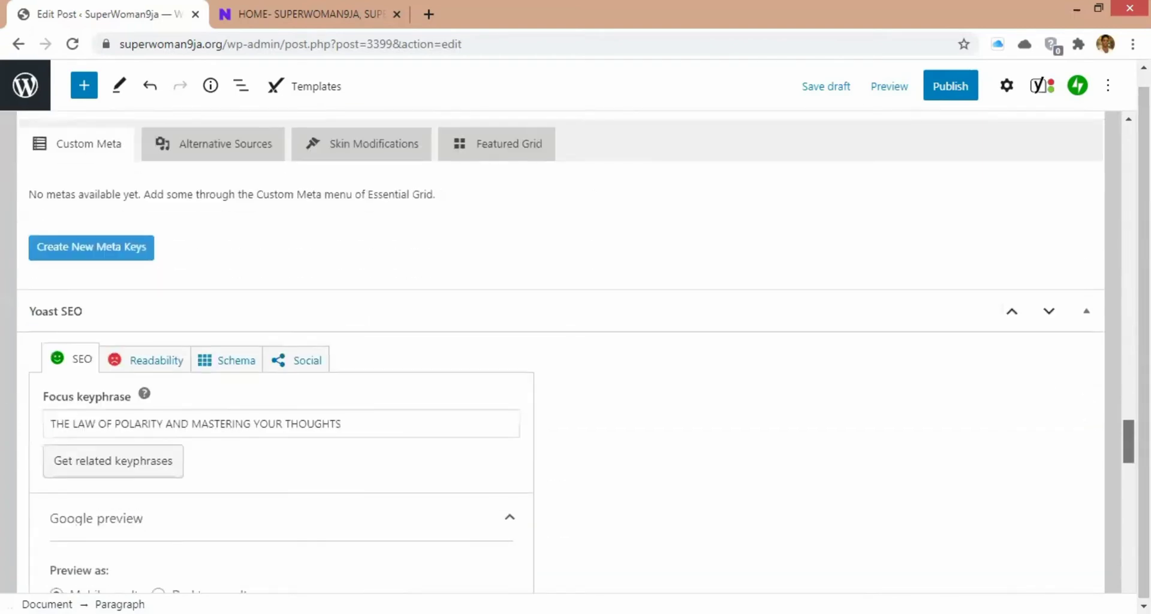
left_click(166, 368)
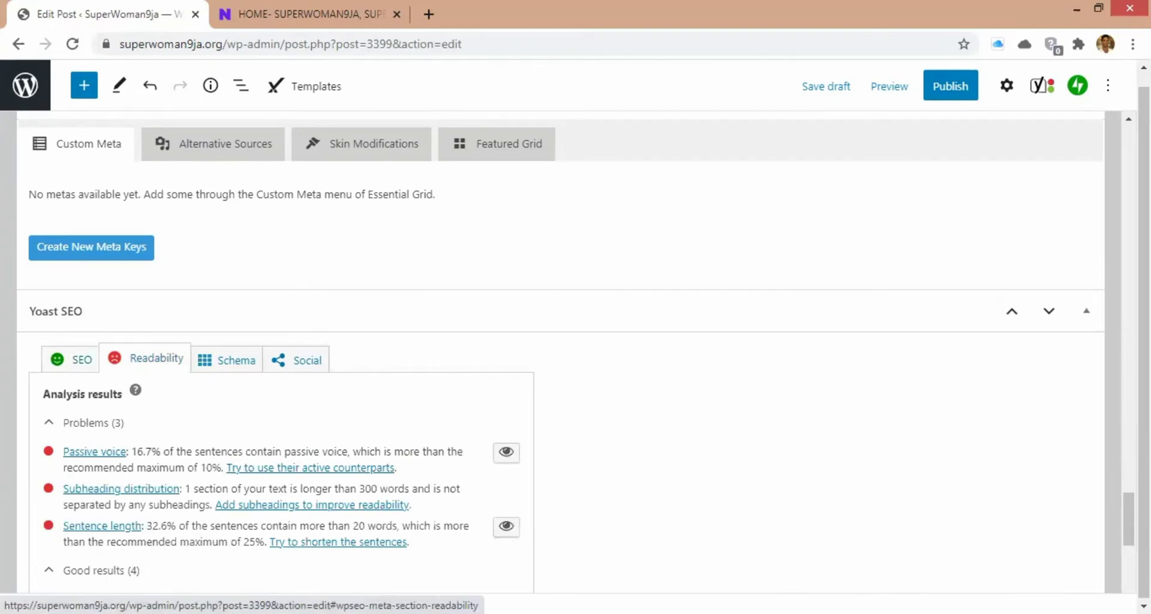
scroll(560, 346, "down", 3)
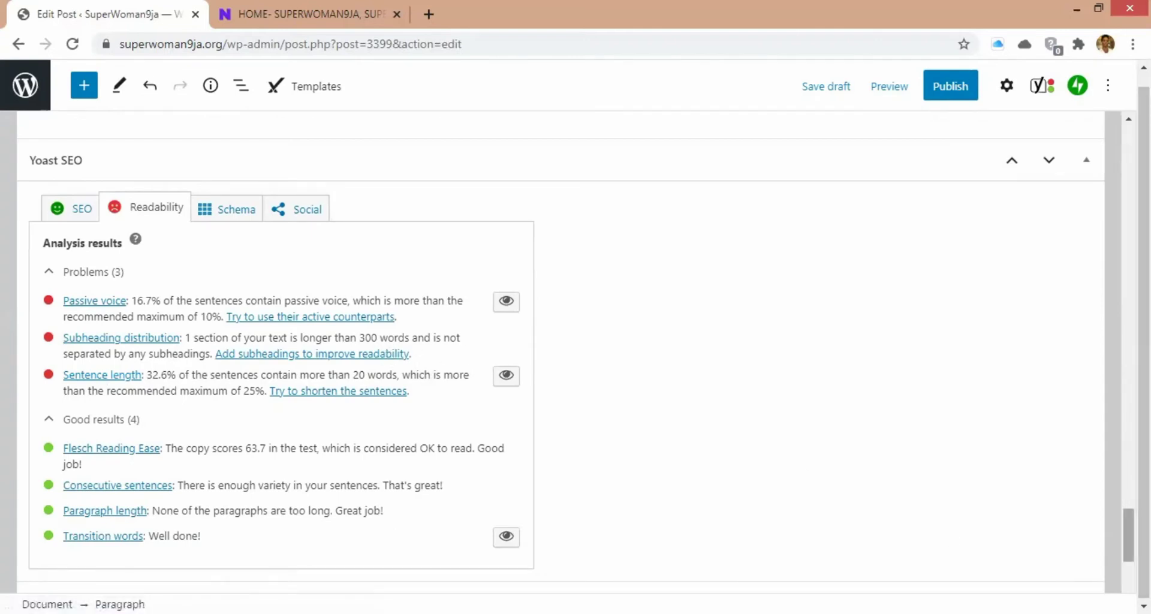
Step: Examine the post's paragraphs and subheadings against the reported readability problems, and return to the readability analysis
left_click_drag(1128, 548, 1119, 172)
scroll(876, 237, "down", 10)
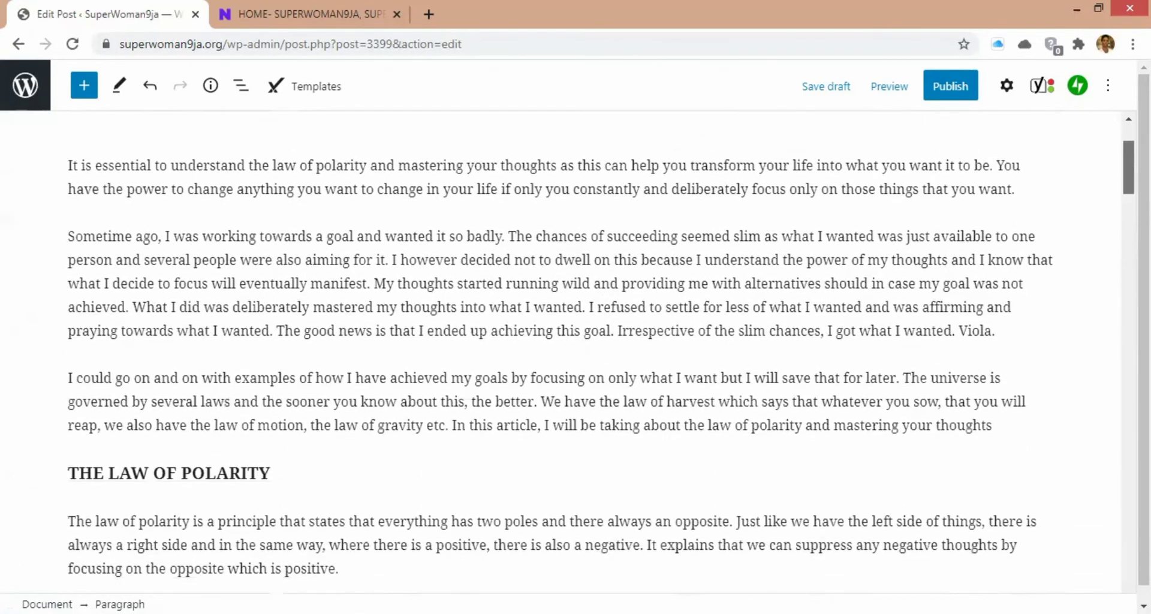
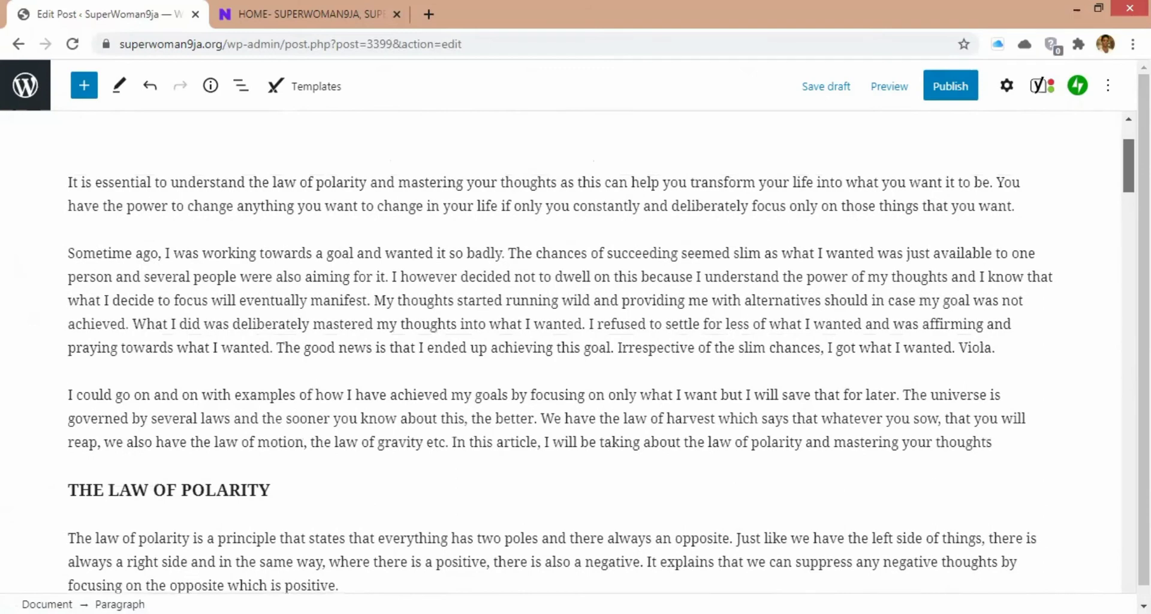
scroll(594, 360, "down", 7)
scroll(593, 359, "up", 6)
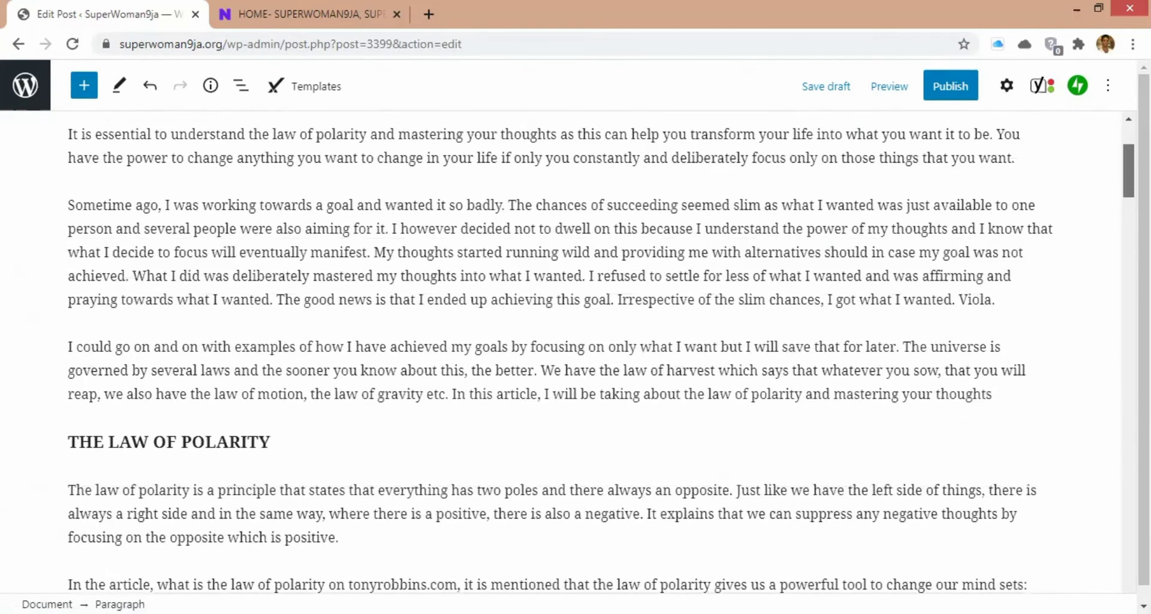
scroll(593, 360, "down", 10)
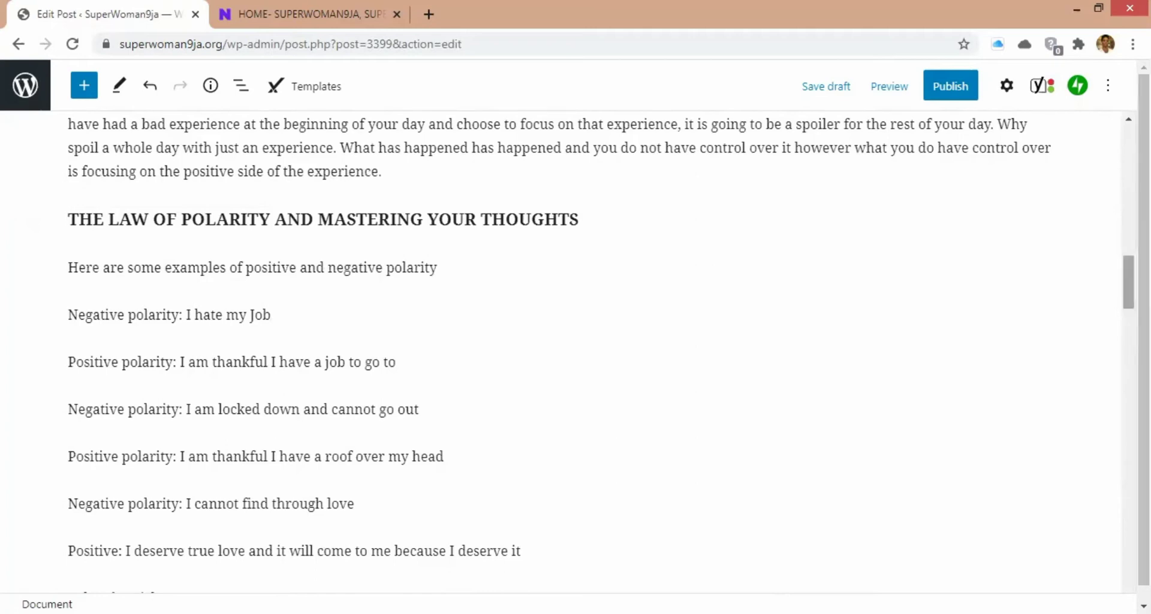
scroll(594, 360, "down", 10)
scroll(593, 359, "down", 12)
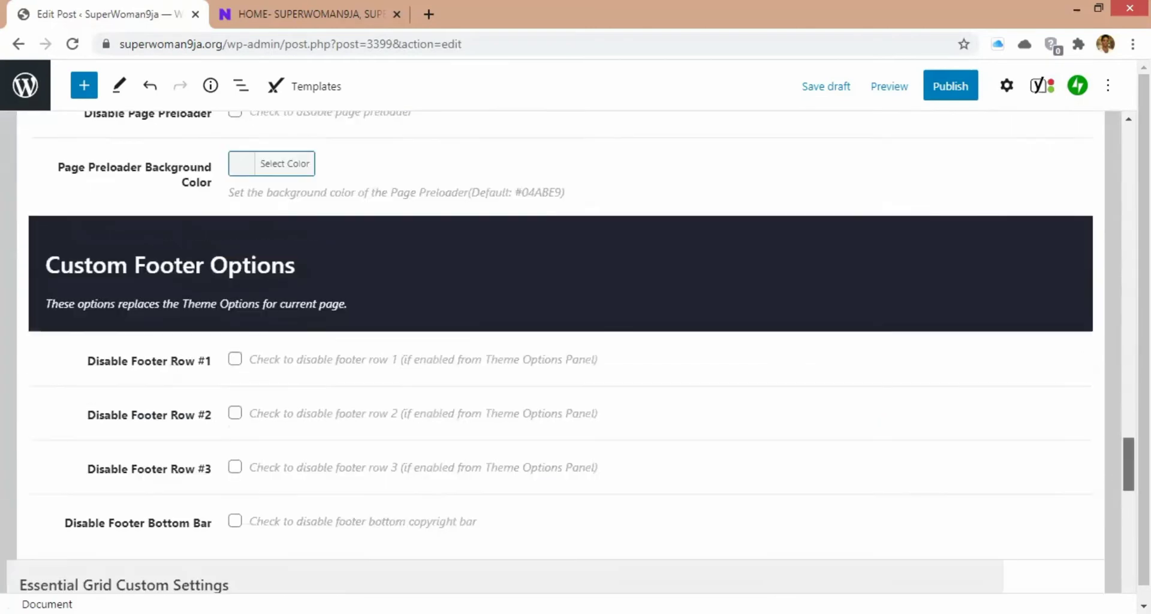
scroll(520, 539, "down", 8)
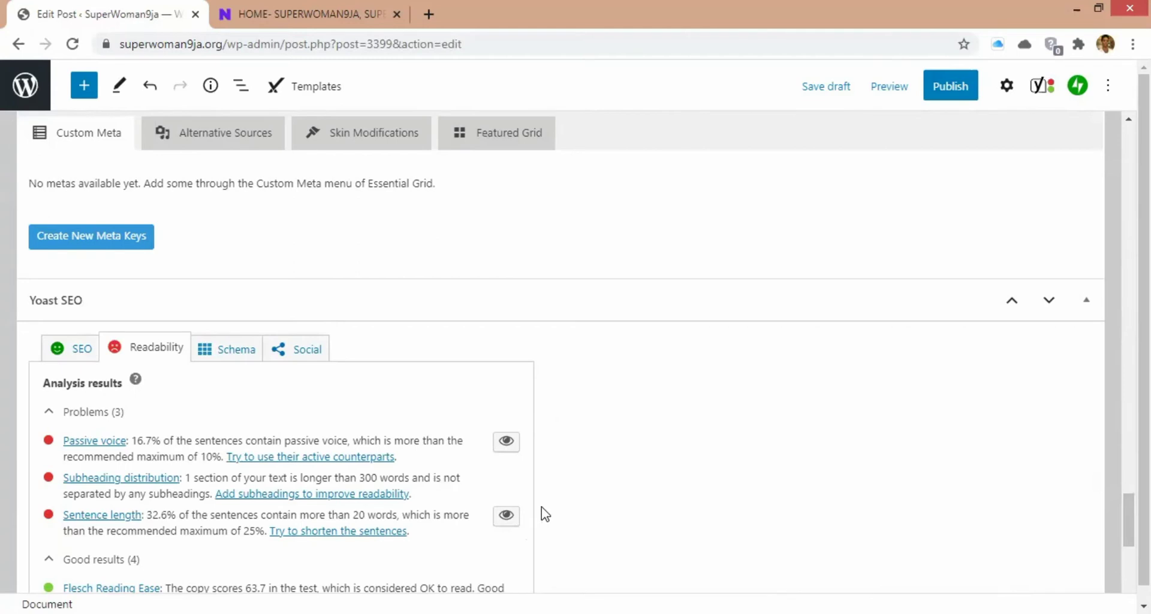
Step: Highlight the sentences flagged for passive voice and go to them at the beginning of the post
left_click(506, 442)
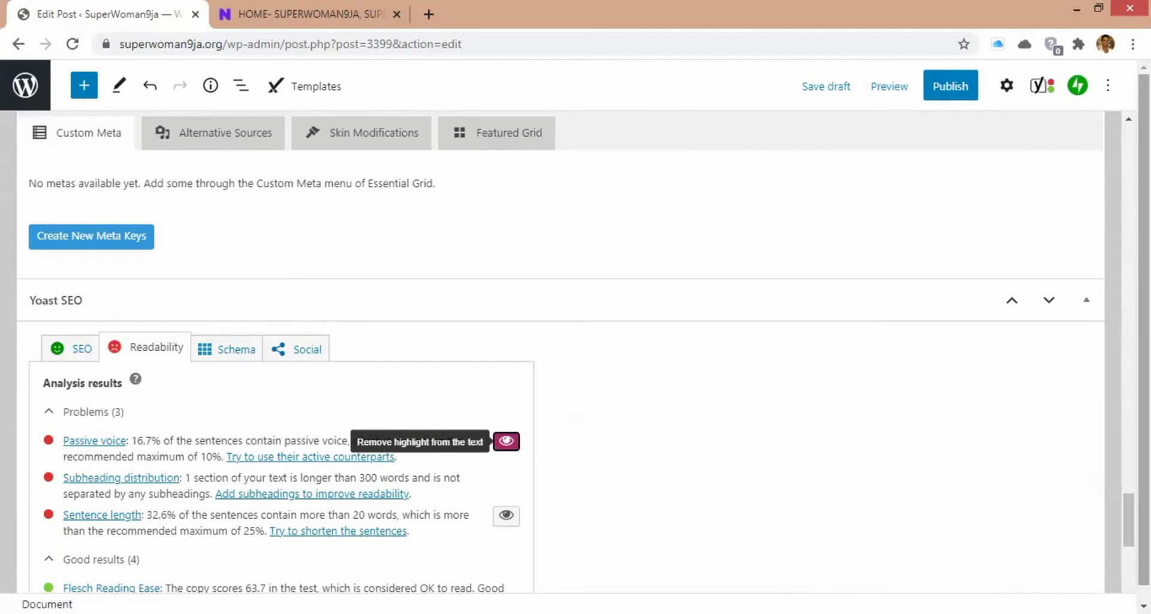
left_click_drag(1128, 519, 1128, 154)
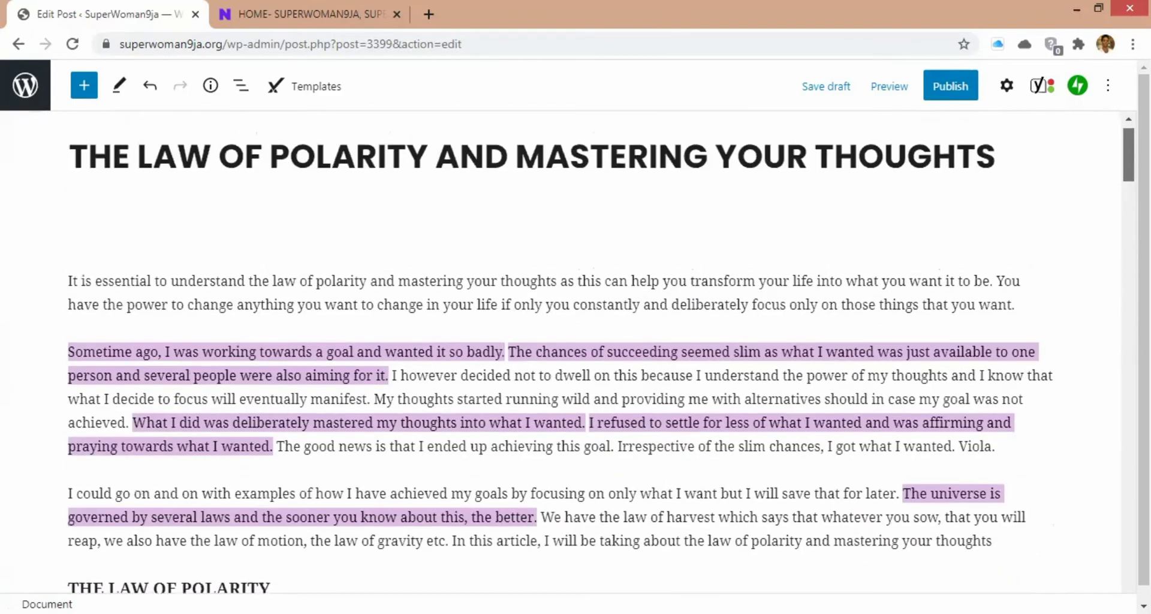
scroll(599, 359, "down", 2)
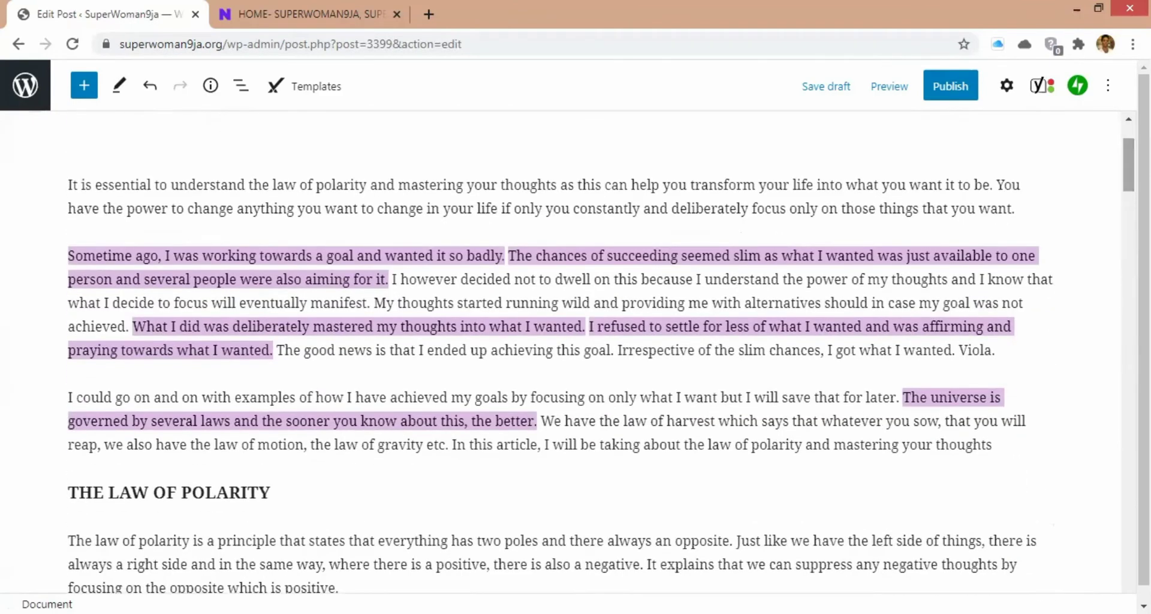
key("Escape")
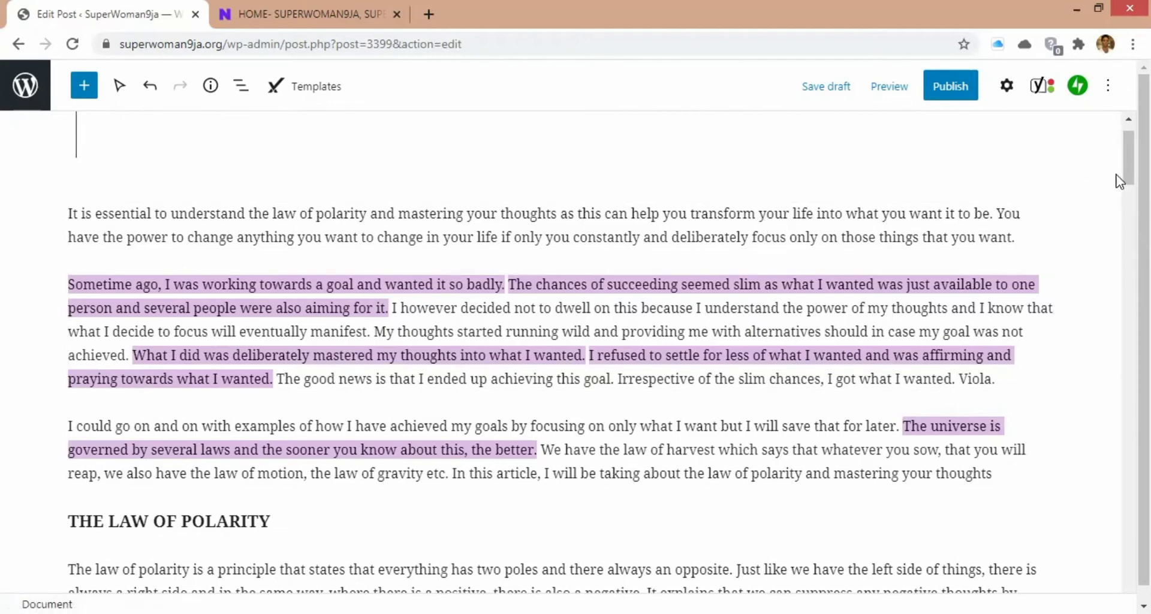
Step: Examine the highlighted passive-voice sentences from the opening paragraphs through the "THE LAW OF POLARITY" section
scroll(600, 360, "down", 1)
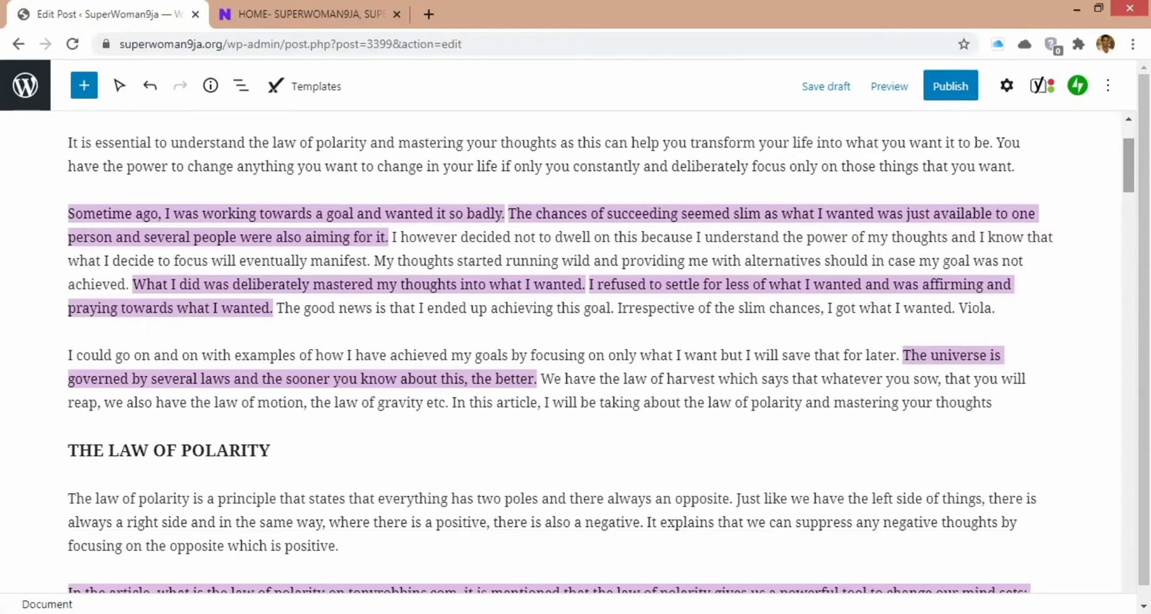
scroll(560, 354, "down", 1)
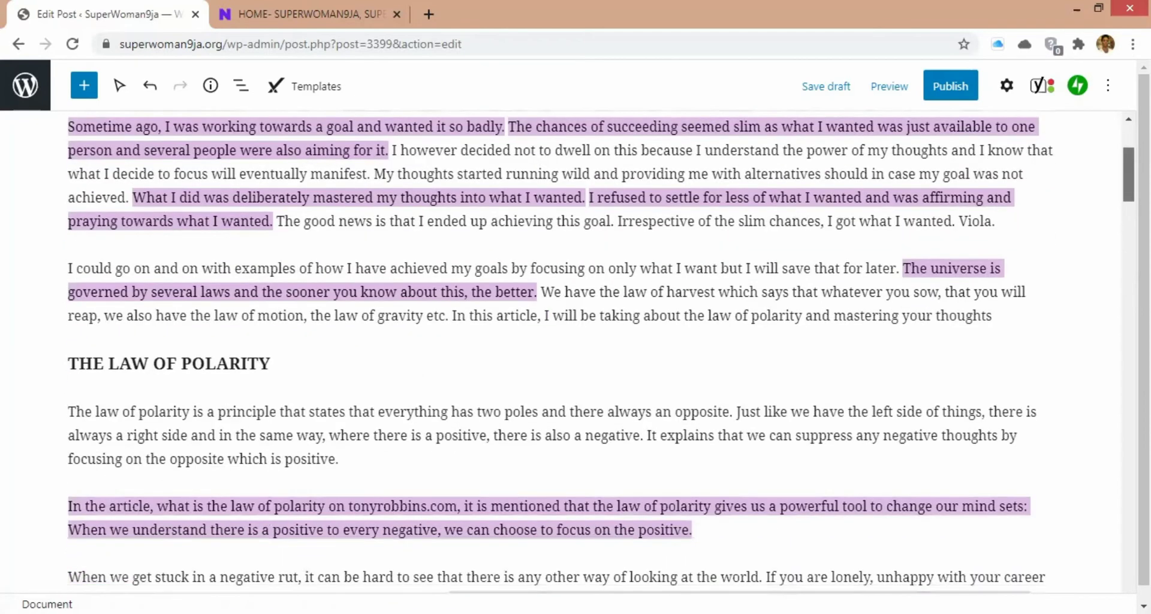
scroll(560, 354, "down", 3)
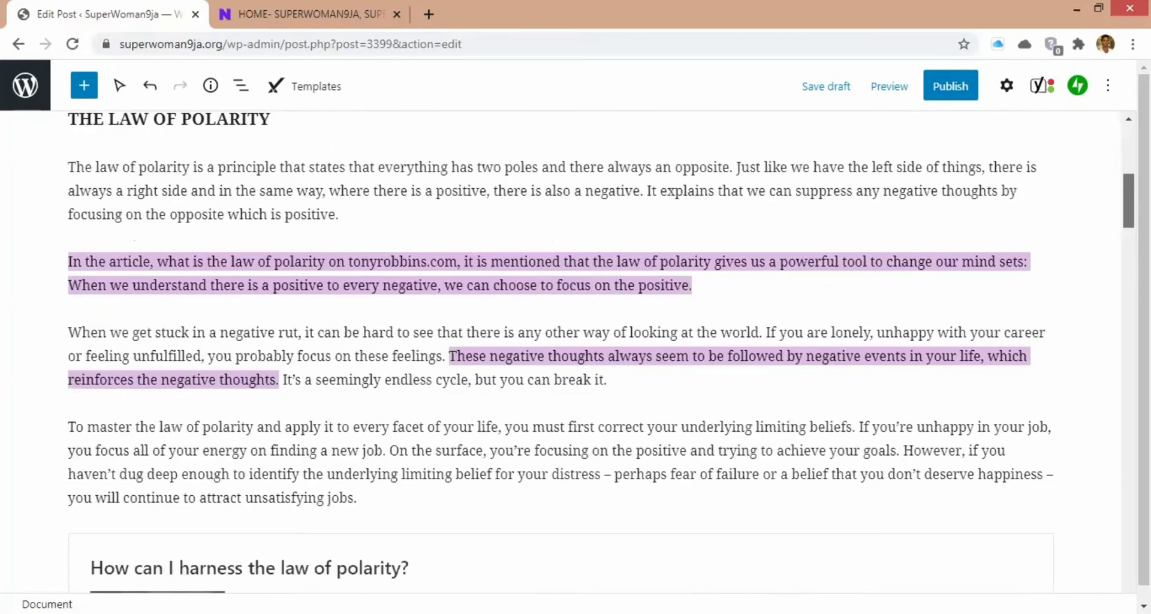
scroll(561, 354, "down", 1)
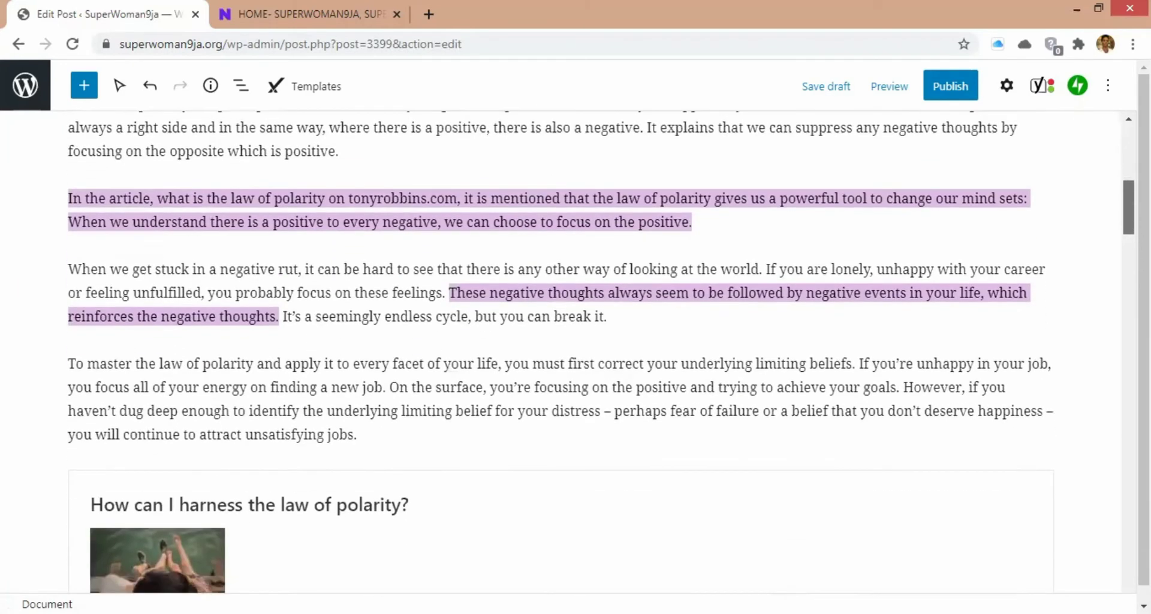
scroll(561, 354, "up", 1)
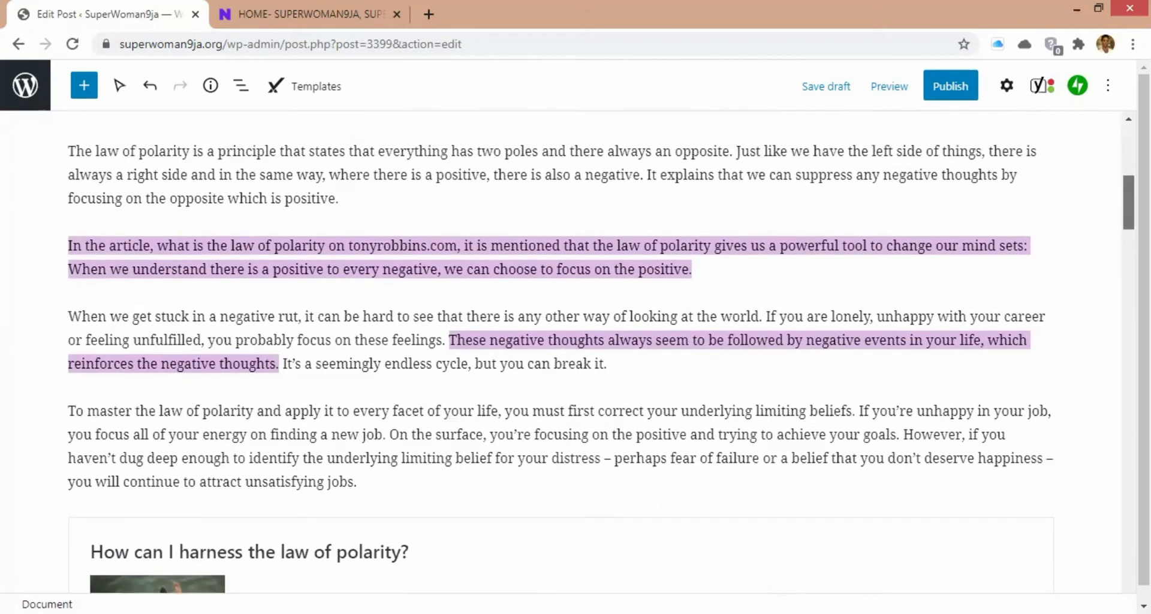
scroll(560, 353, "up", 1)
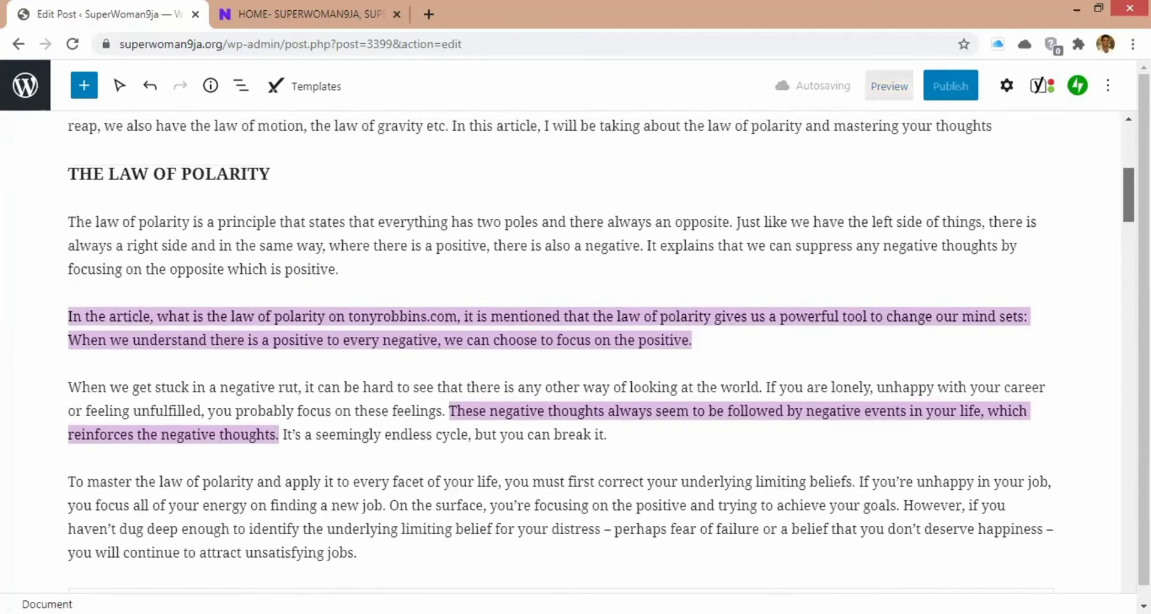
scroll(560, 354, "down", 5)
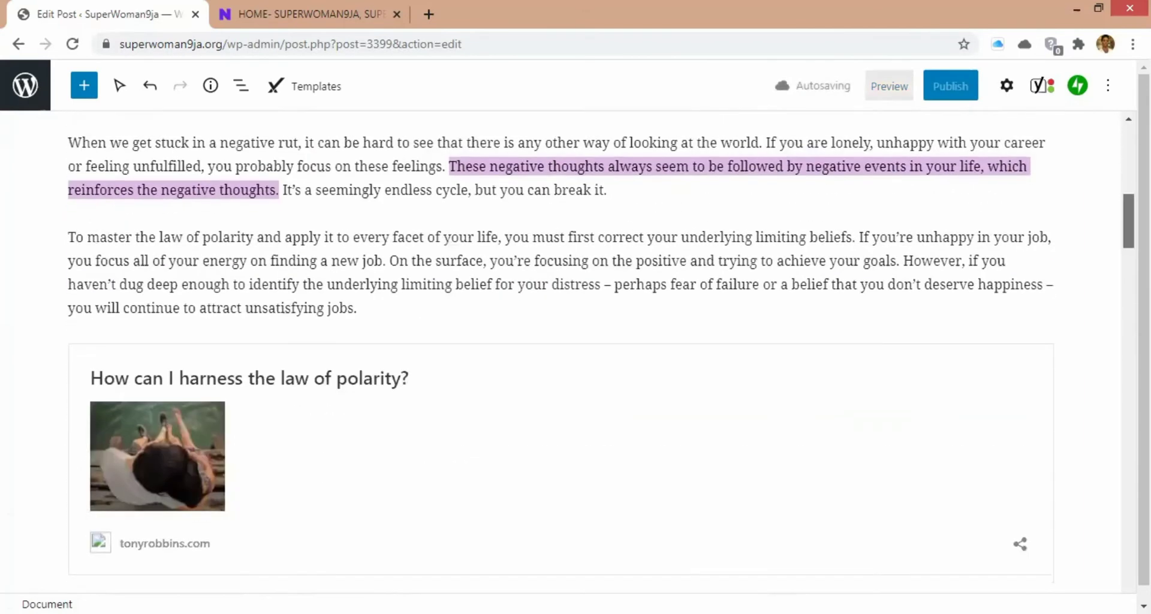
scroll(560, 353, "down", 5)
scroll(560, 354, "up", 10)
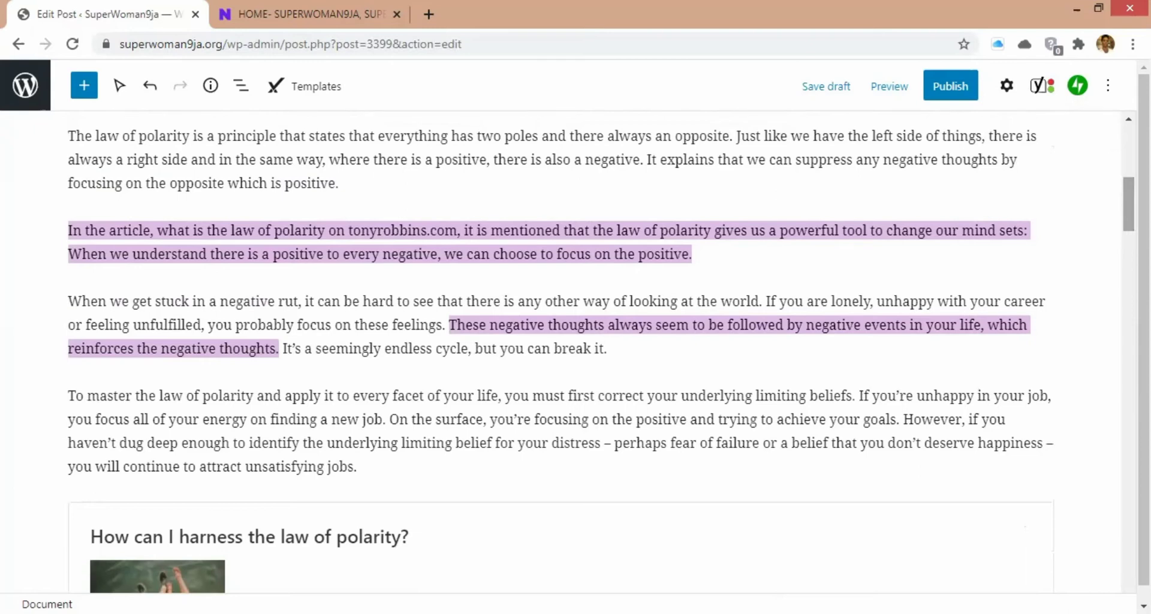
scroll(1128, 204, "down", 6)
scroll(1128, 204, "up", 13)
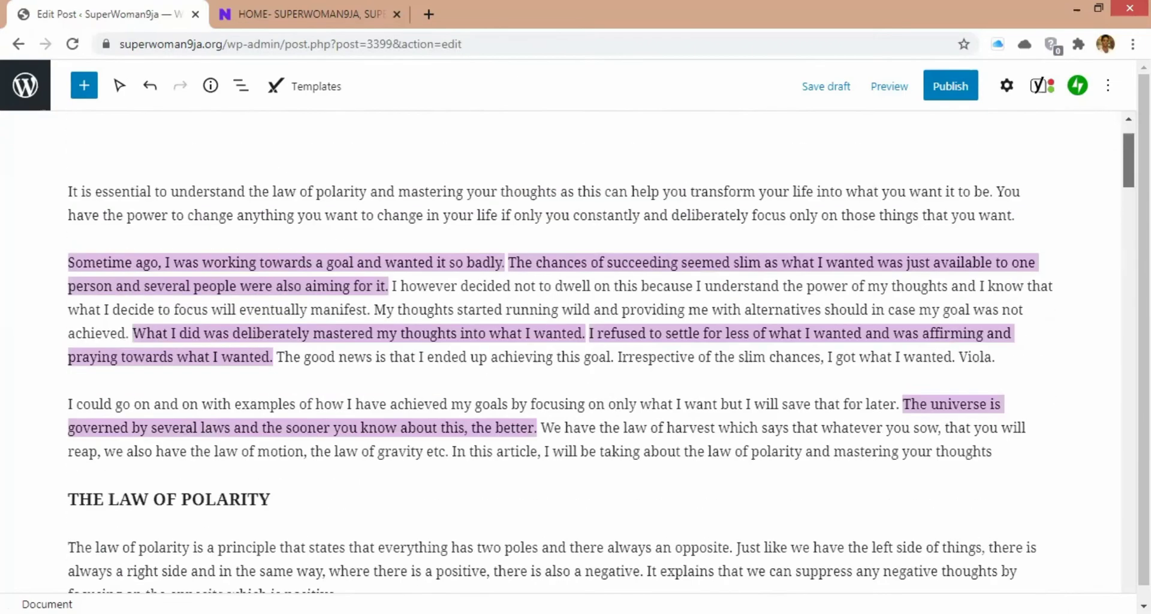
Step: Return to the Yoast readability analysis and highlight the sentences flagged for sentence length in the text
scroll(567, 353, "down", 15)
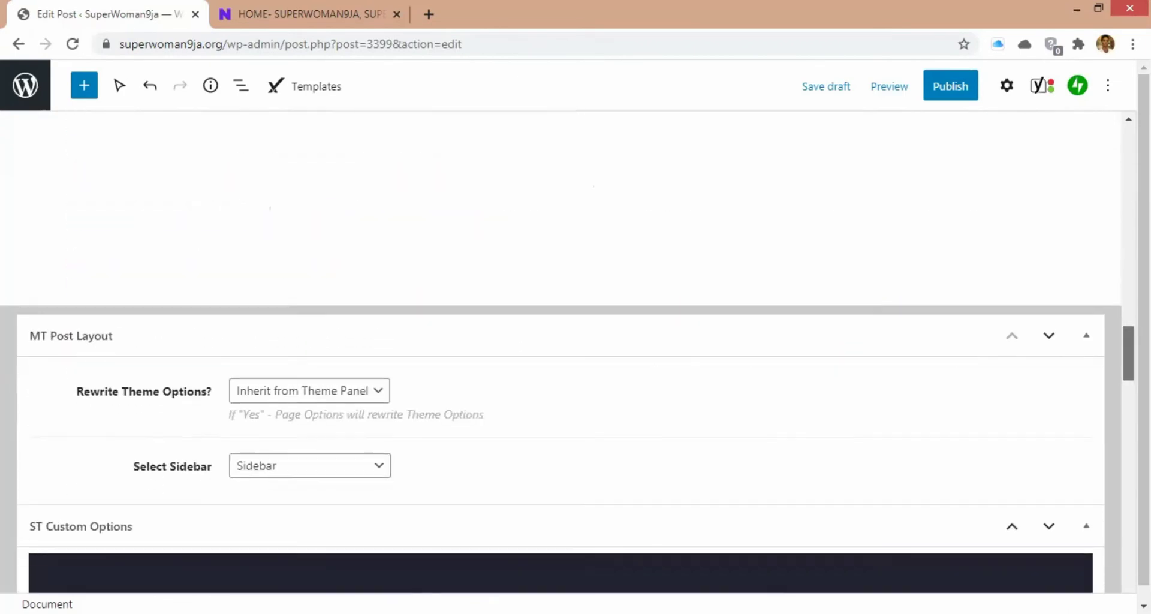
scroll(1121, 504, "down", 10)
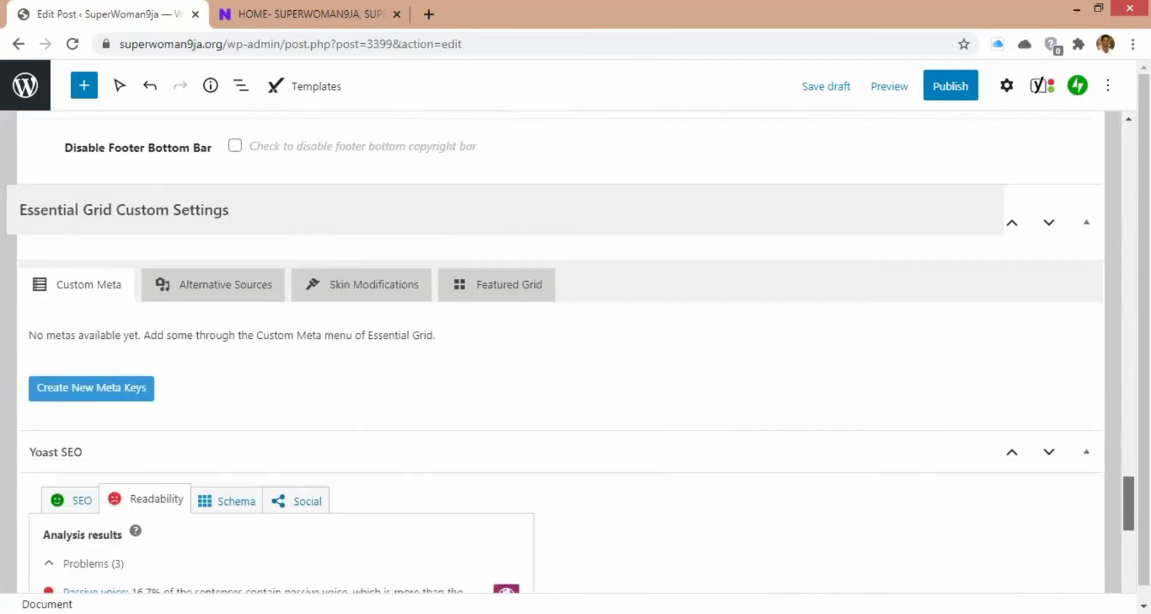
scroll(567, 353, "down", 1)
scroll(1128, 509, "down", 4)
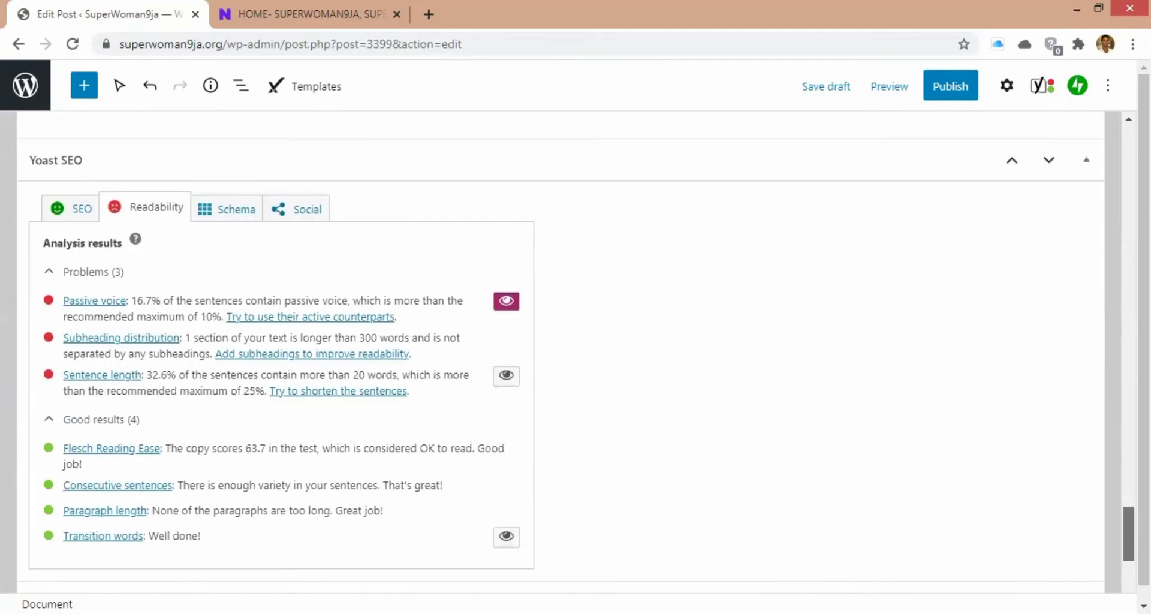
scroll(567, 354, "down", 1)
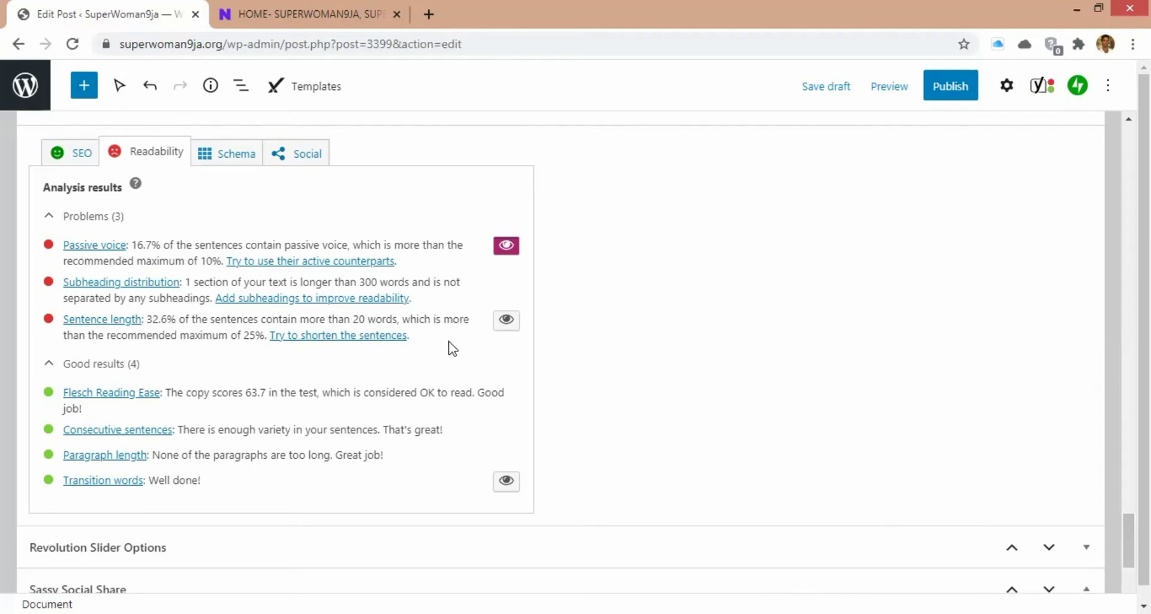
left_click(503, 322)
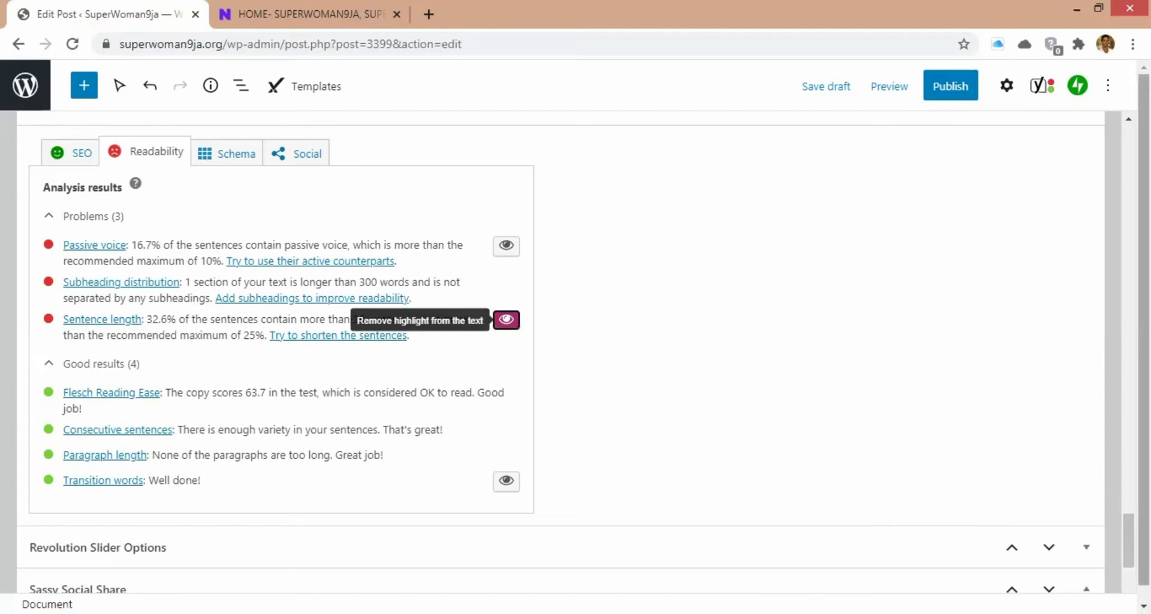
Step: Examine the highlighted overlong sentences in the paragraph below the "How can I harness the law of polarity?" embed
left_click_drag(1128, 539, 1129, 245)
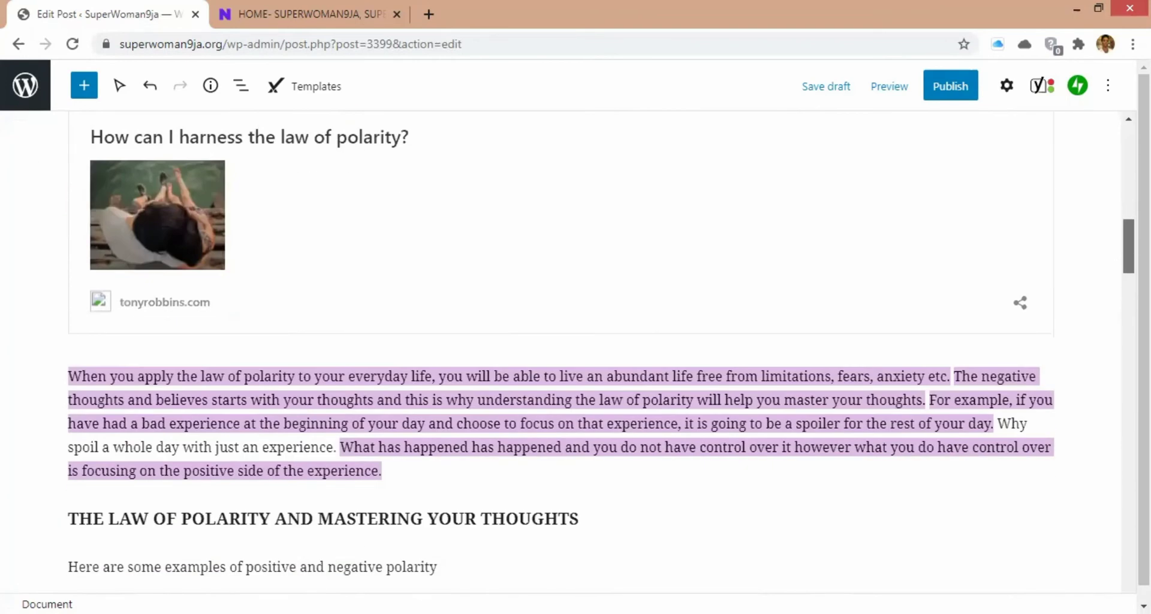
left_click_drag(1128, 246, 1128, 524)
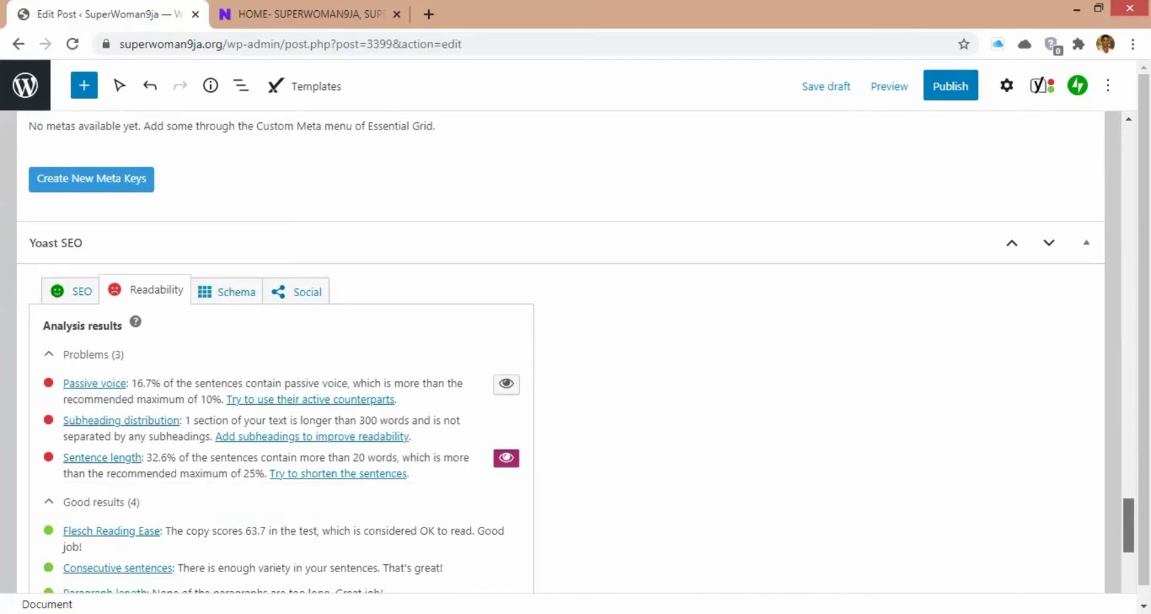
left_click_drag(1128, 524, 1128, 241)
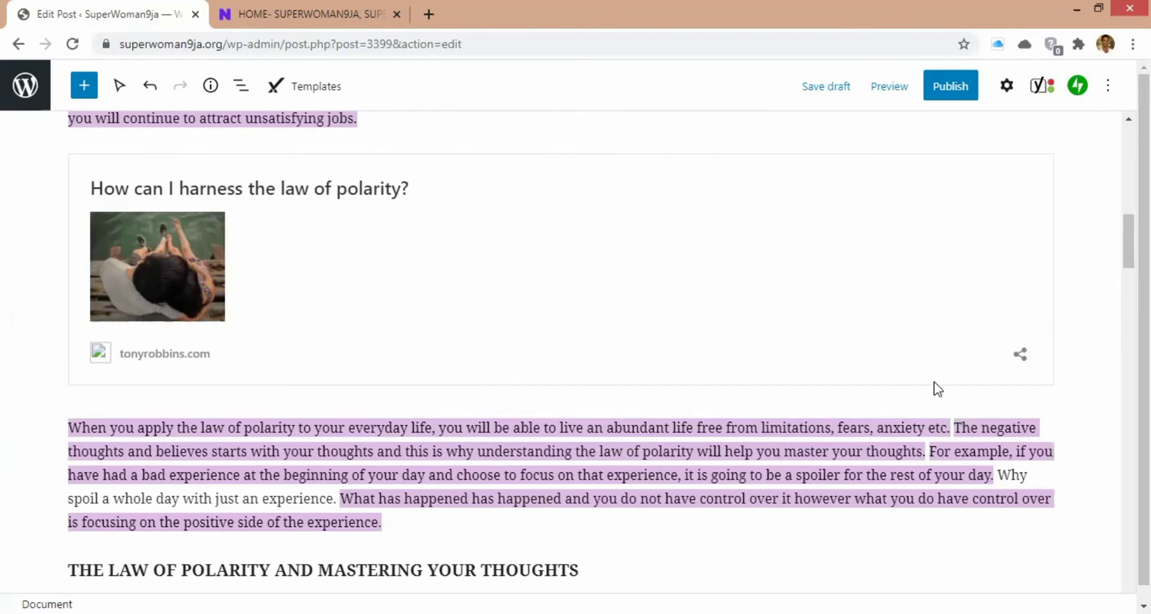
left_click(908, 336)
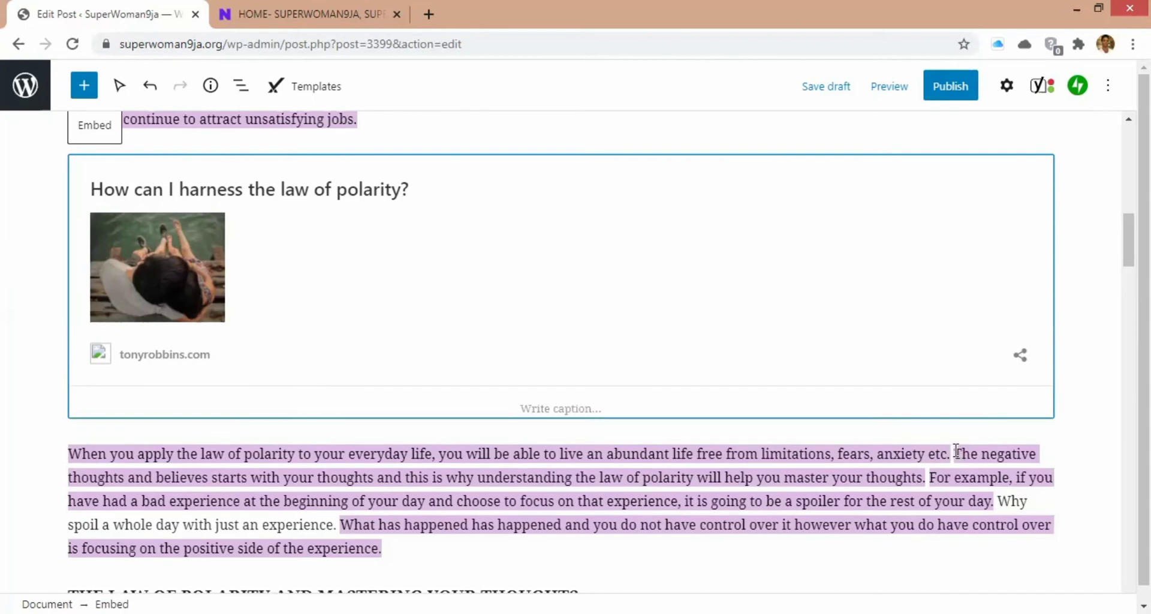
double_click(955, 451)
left_click(956, 448)
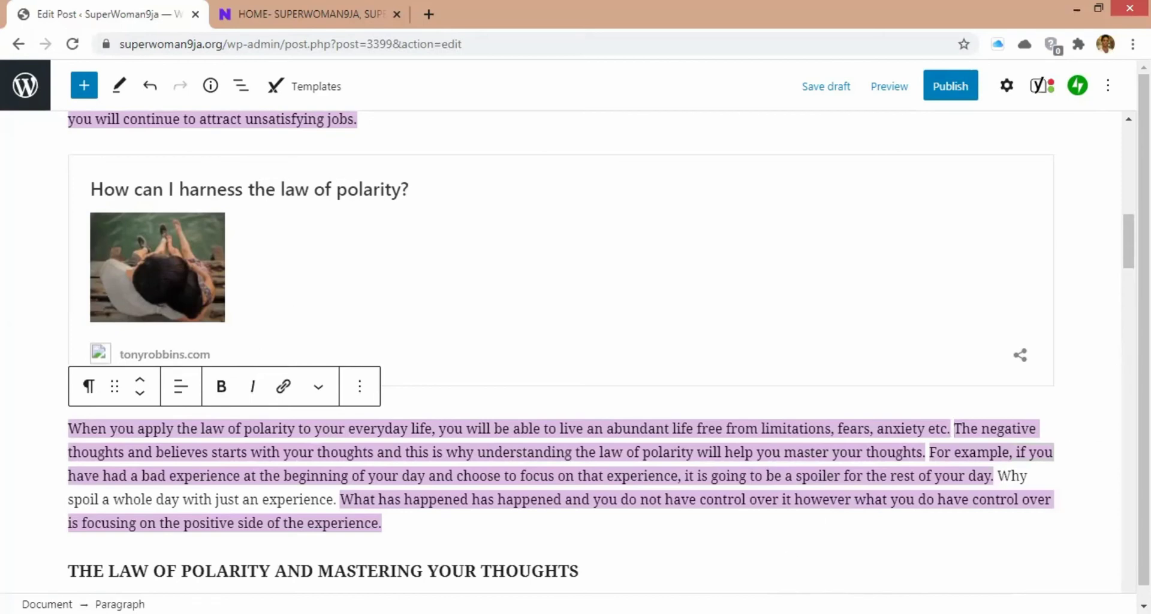
Step: End the opening paragraph's second sentence with a full stop after "change in your life" and delete the following "if"
left_click_drag(1128, 241, 1128, 152)
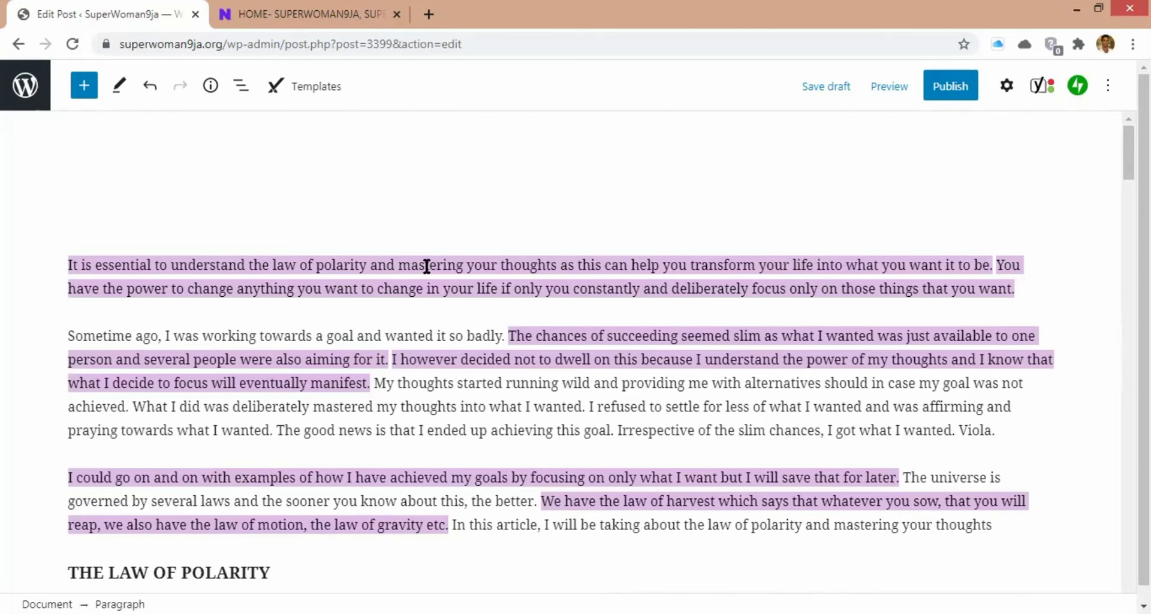
left_click(501, 290)
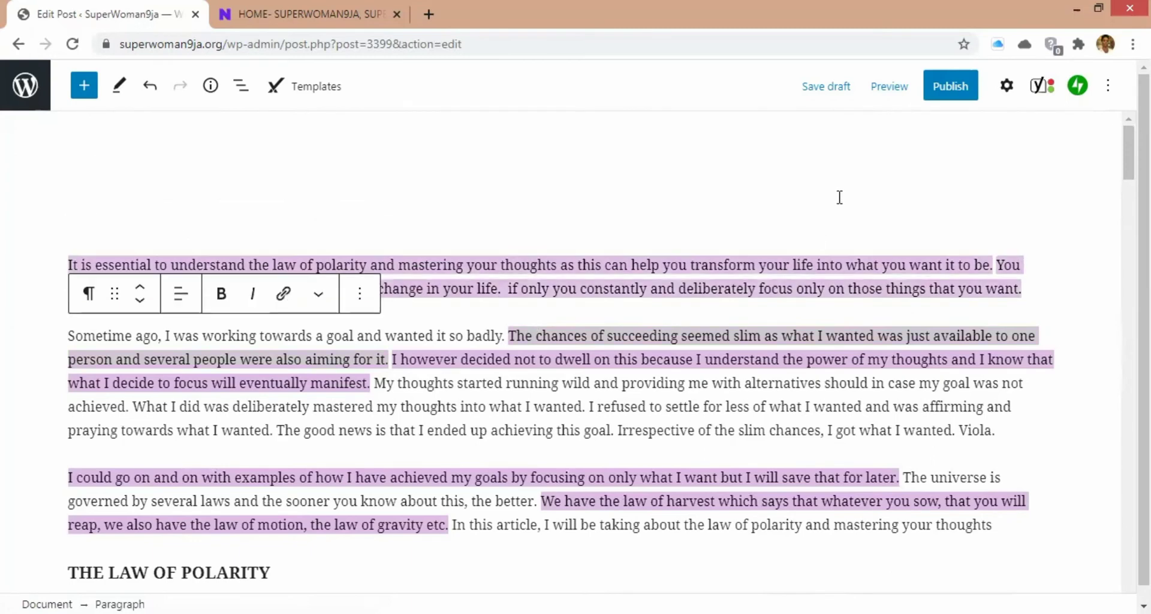
left_click(839, 204)
left_click(519, 290)
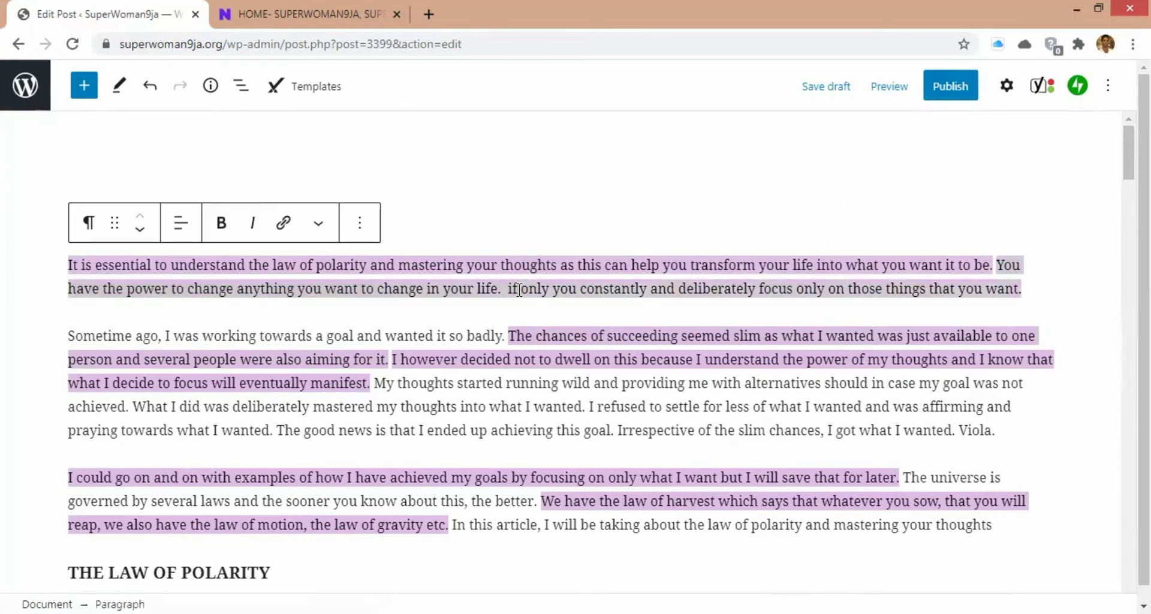
key("BackSpace")
key("BackSpace")
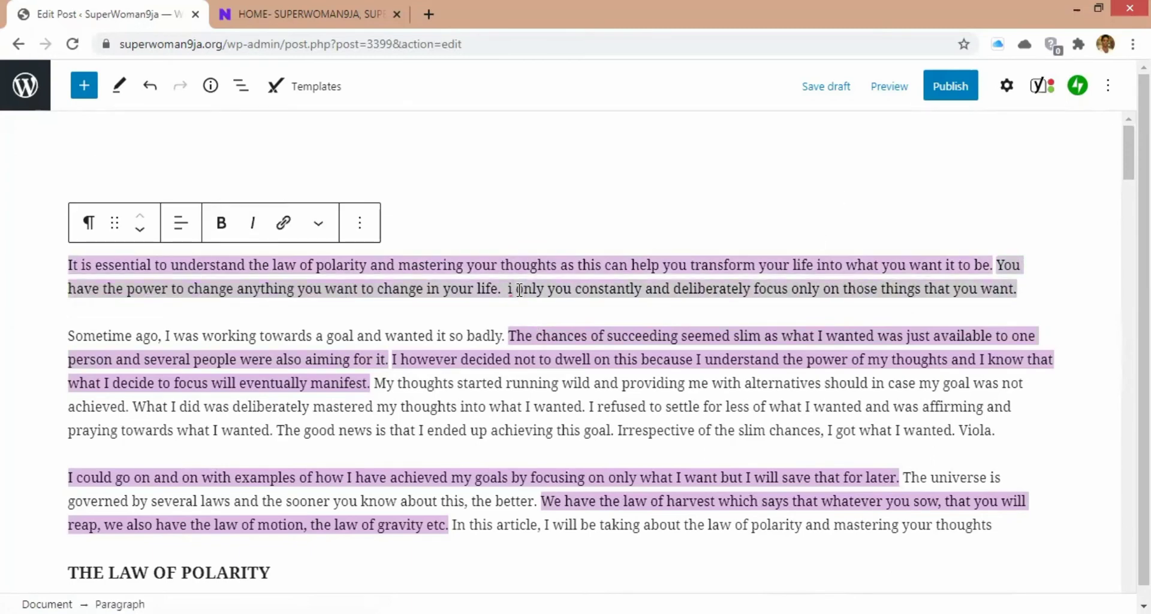
type("y")
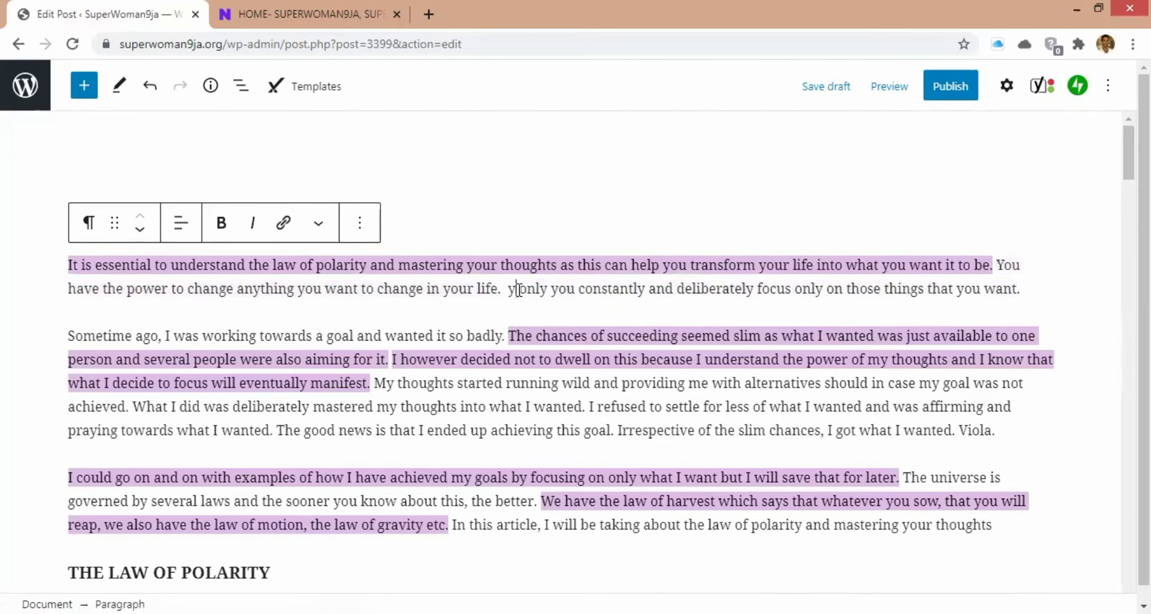
key("BackSpace")
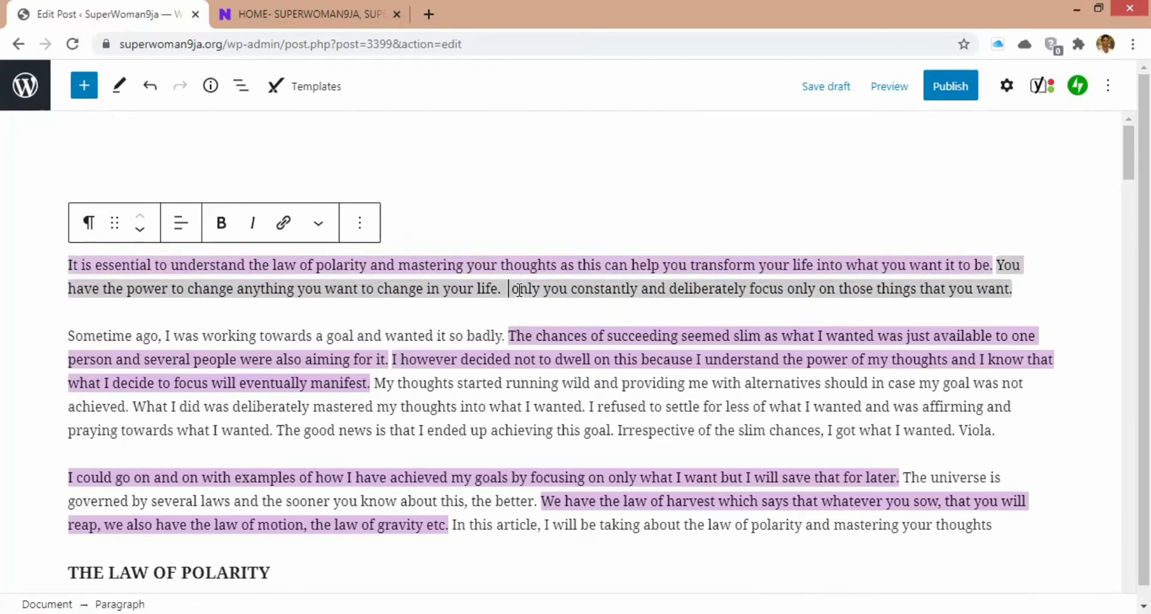
key("BackSpace")
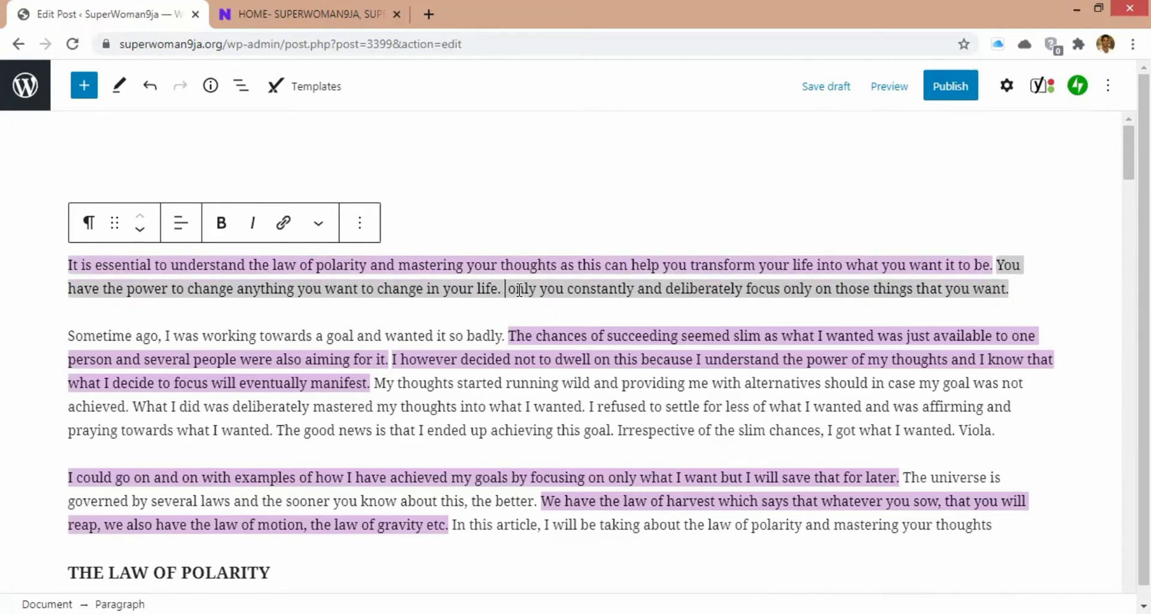
type("y")
key("BackSpace")
type("You")
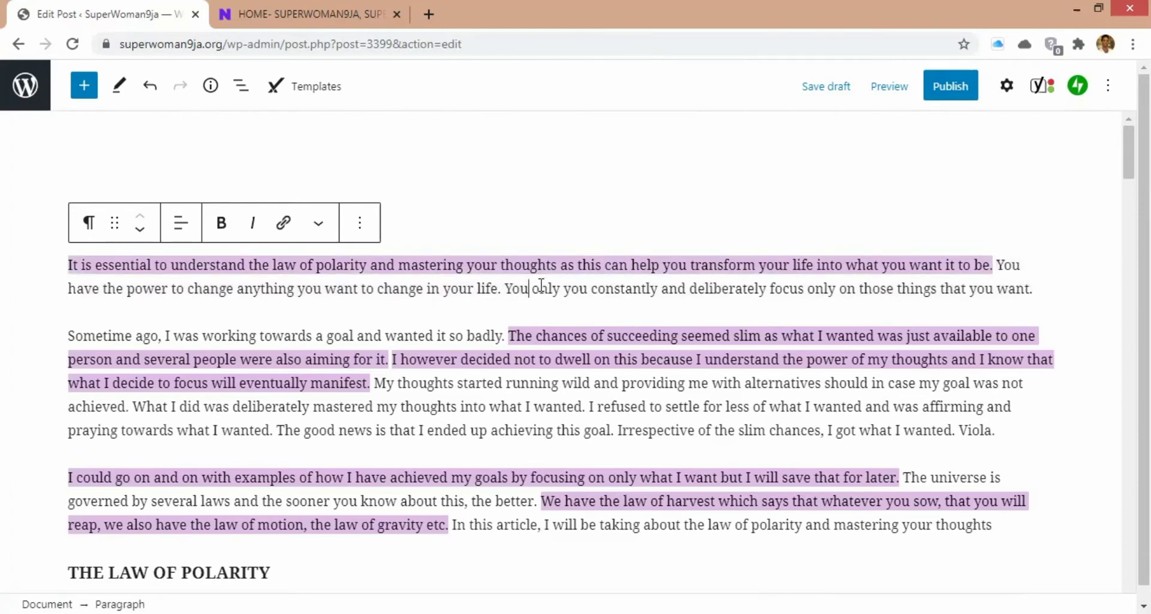
key("BackSpace")
key("BackSpace")
key("BackSpace")
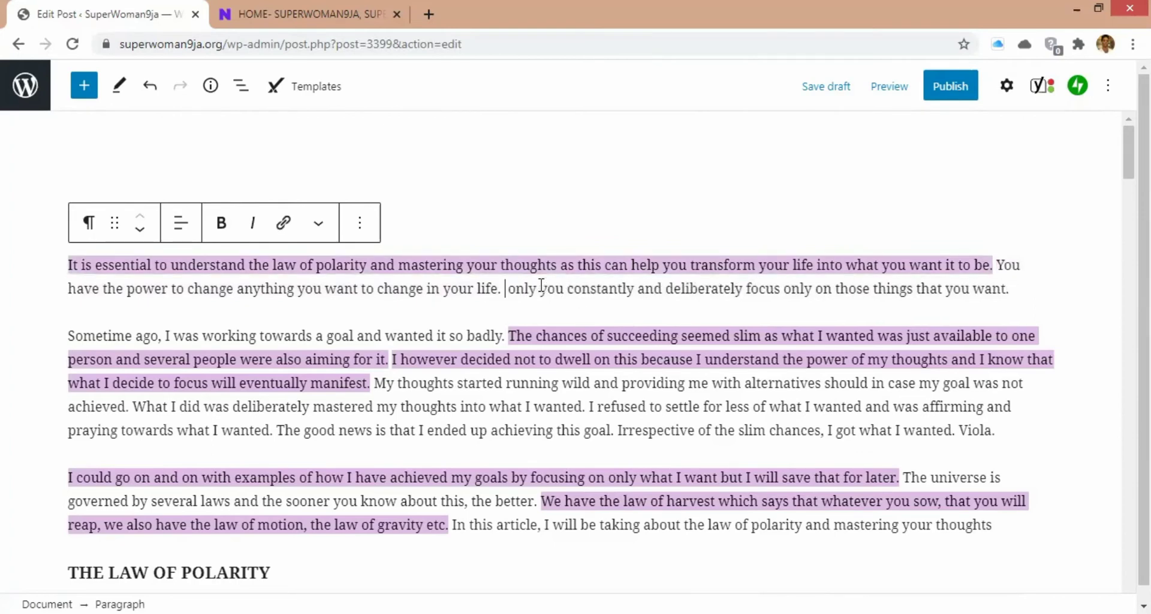
Step: Begin the new sentence before "only you constantly" with "This can be done if"
type("This c")
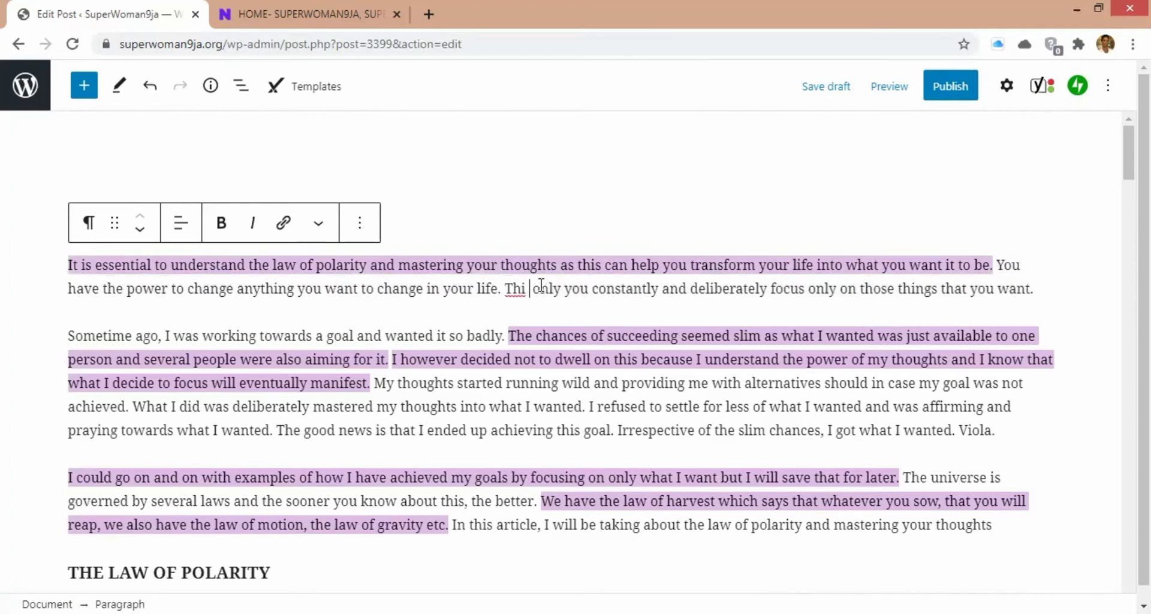
type("an be don")
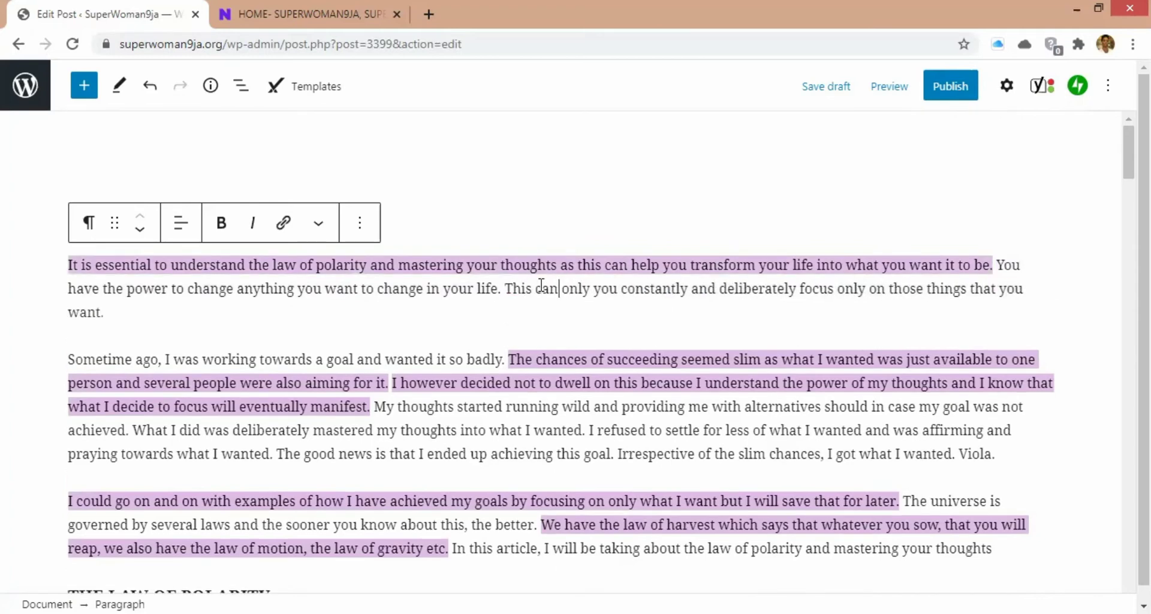
type("e if")
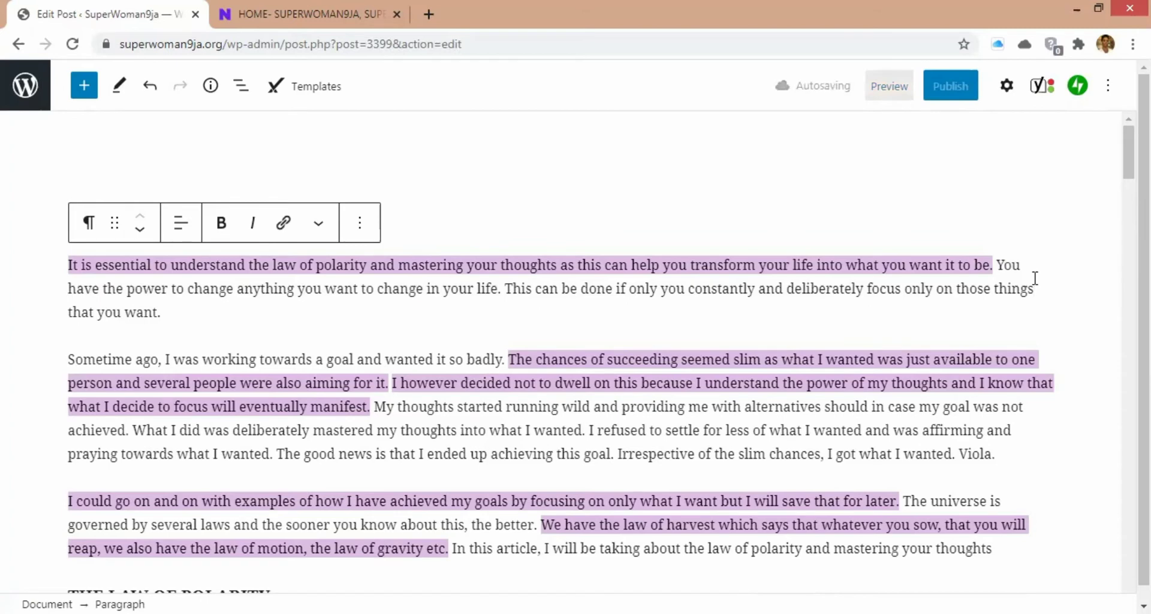
Step: Replace "done" with "achieved" in the opening paragraph's last sentence
left_click(614, 291)
key("BackSpace")
key("BackSpace")
key("BackSpace")
key("BackSpace")
type("a")
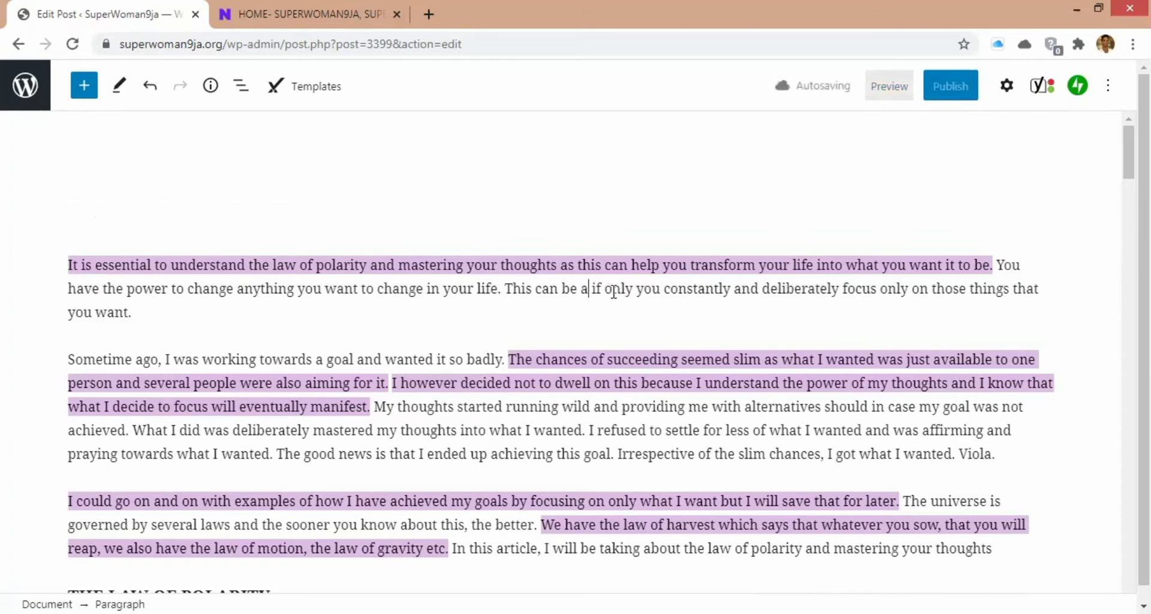
type("chieved")
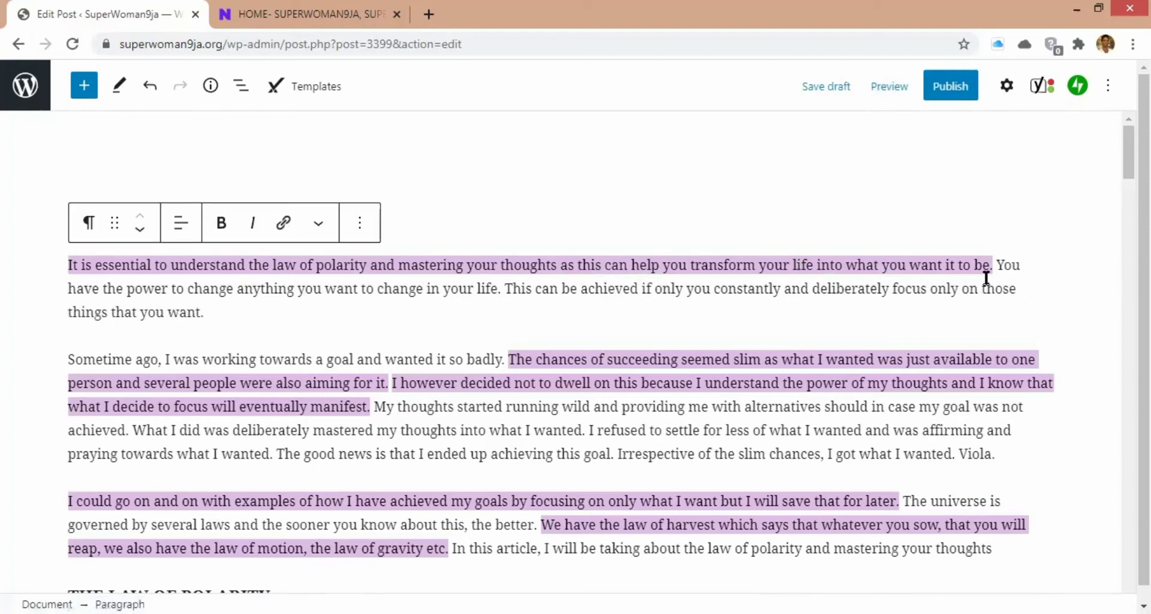
Step: Delete the word "only" before "on those things that you want" in the opening paragraph
left_click(962, 292)
key("BackSpace")
key("BackSpace")
key("BackSpace")
key("BackSpace")
key("BackSpace")
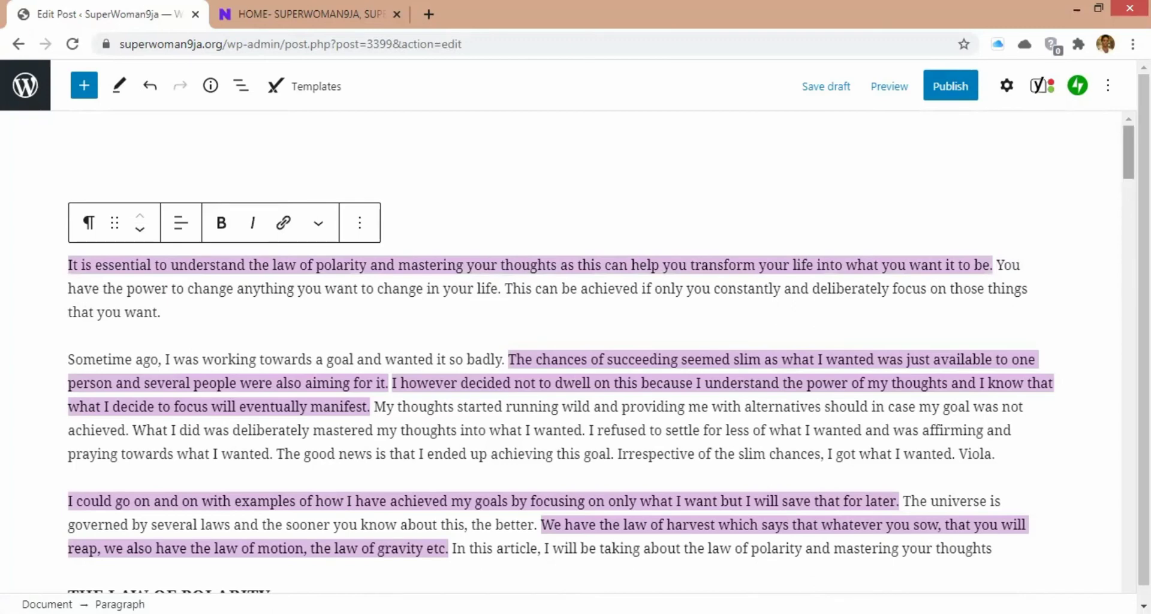
Step: Insert "on" after "what I decide to focus" in the second paragraph and after "focusing on only" in the third
scroll(560, 360, "down", 2)
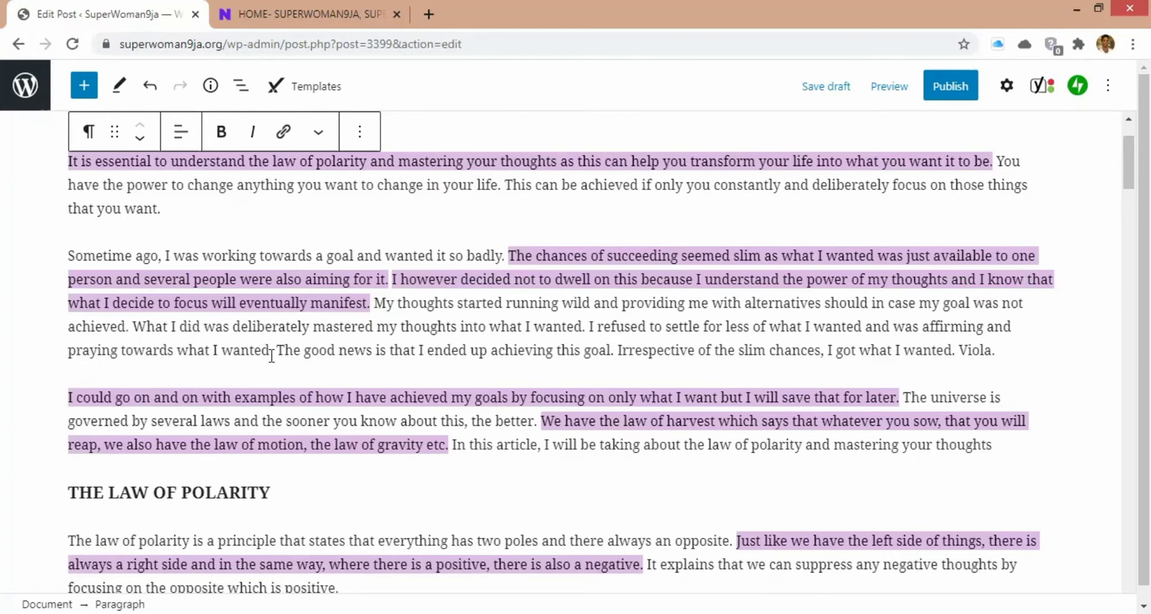
left_click(213, 298)
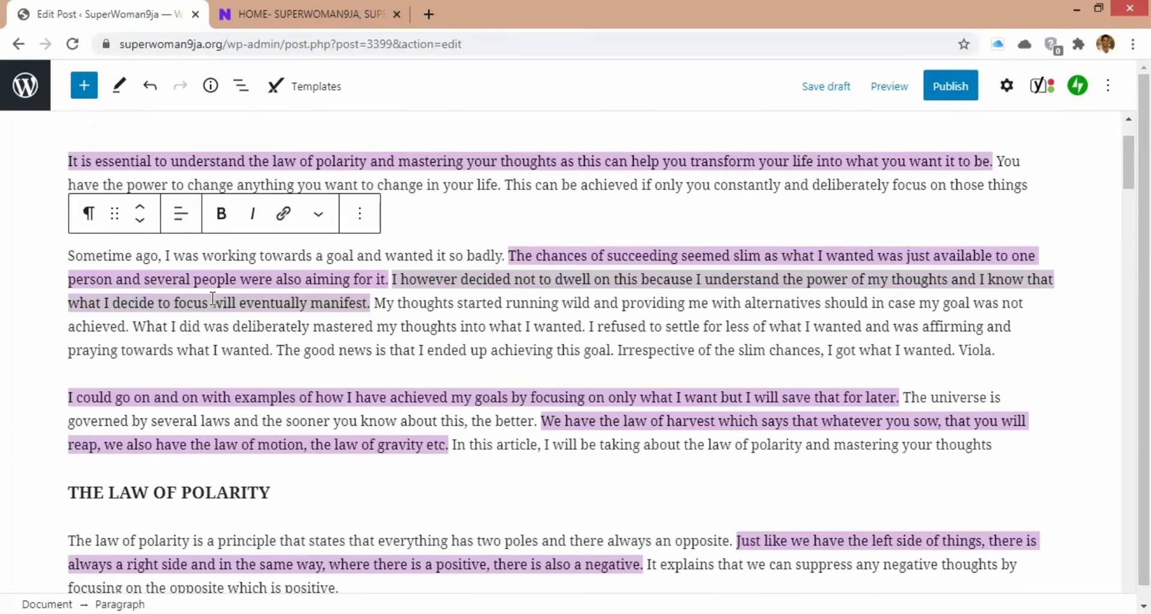
type("on")
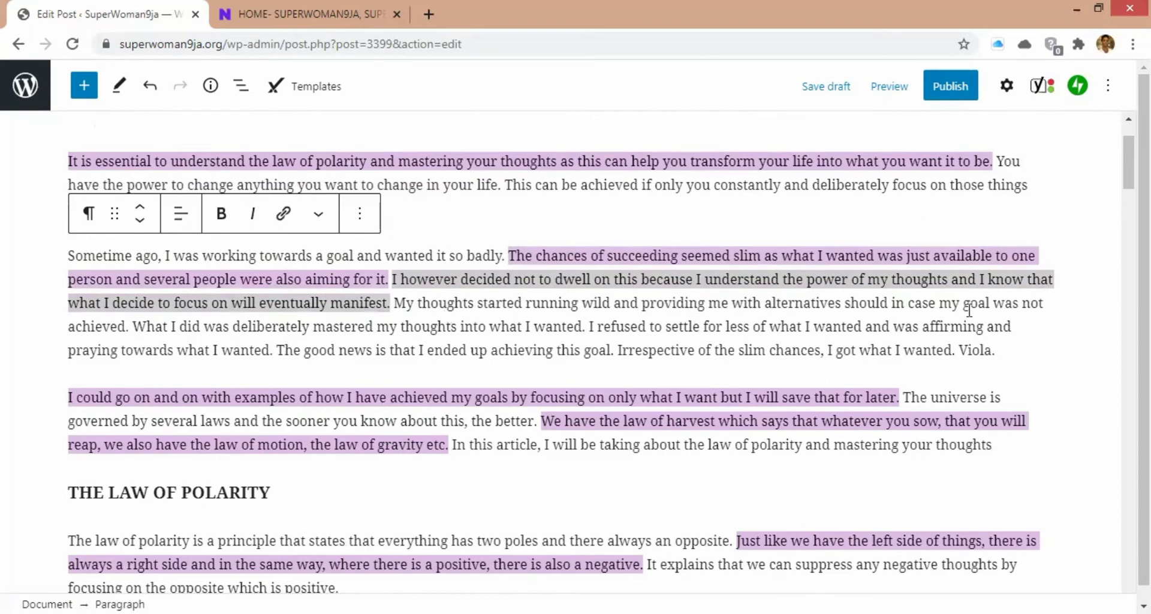
left_click(1084, 327)
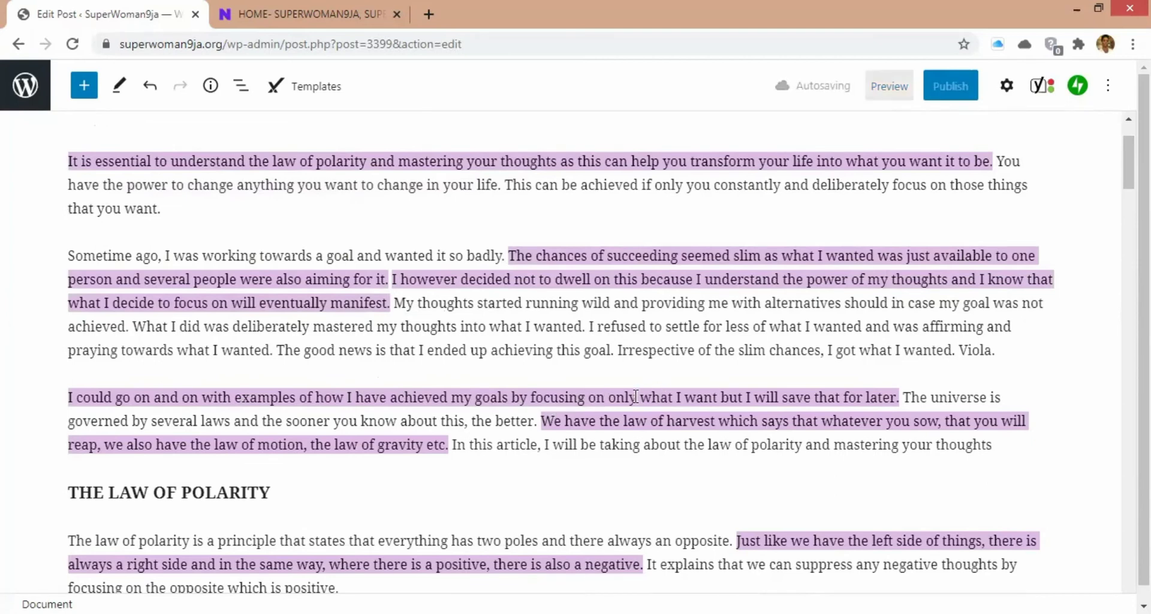
left_click(640, 398)
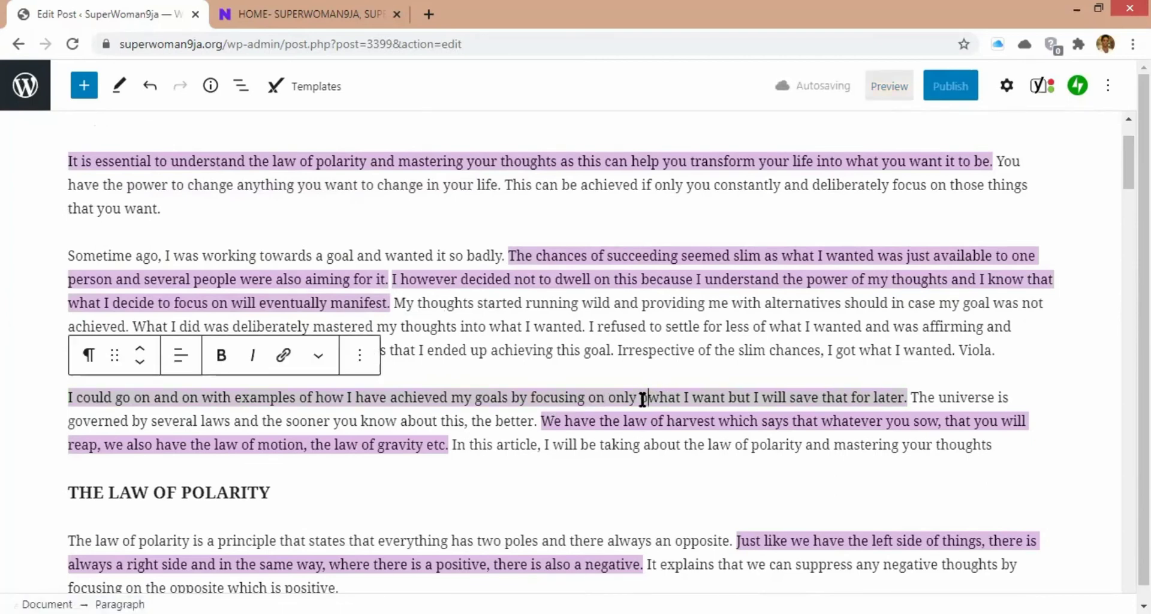
type("on")
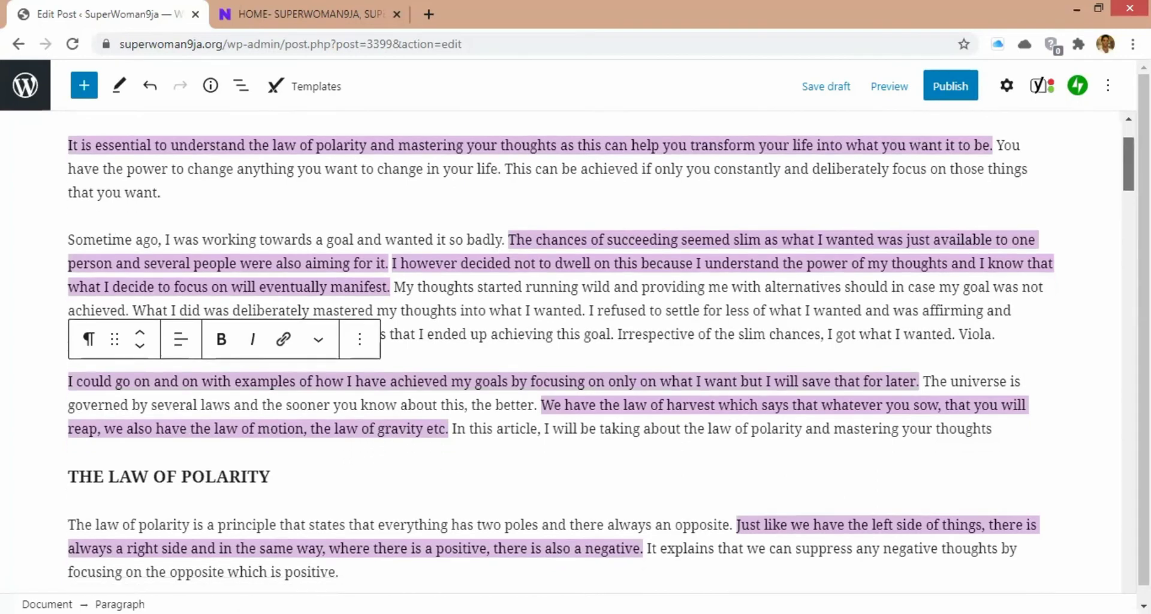
Step: Replace the colon after "change our mind sets" with a full stop in the tonyrobbins.com paragraph
scroll(600, 360, "down", 4)
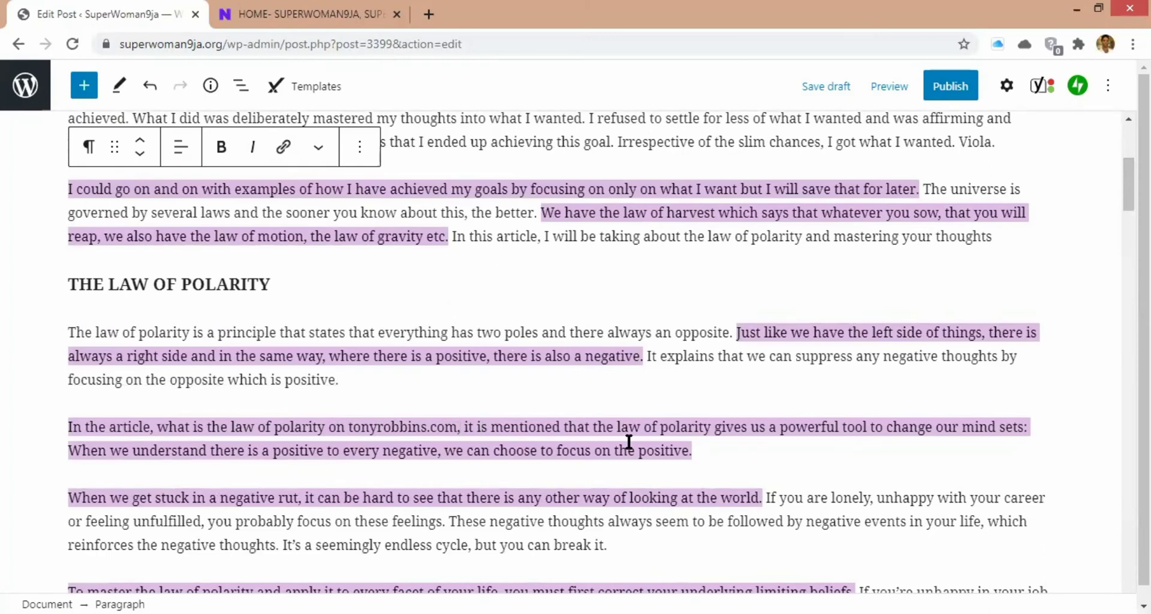
left_click(1027, 425)
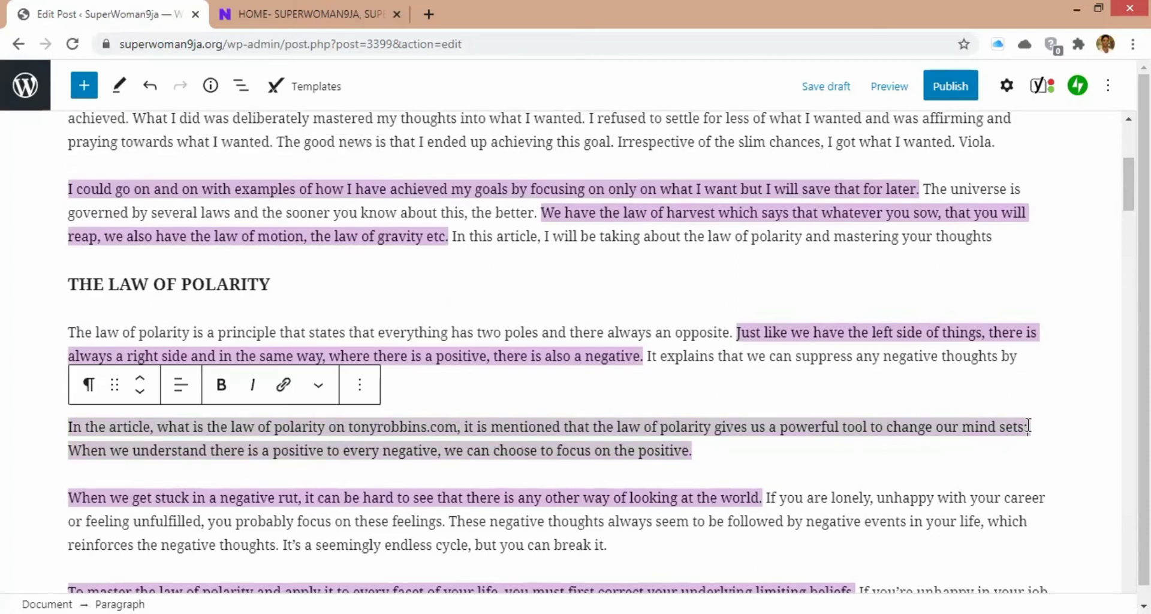
left_click(1002, 468)
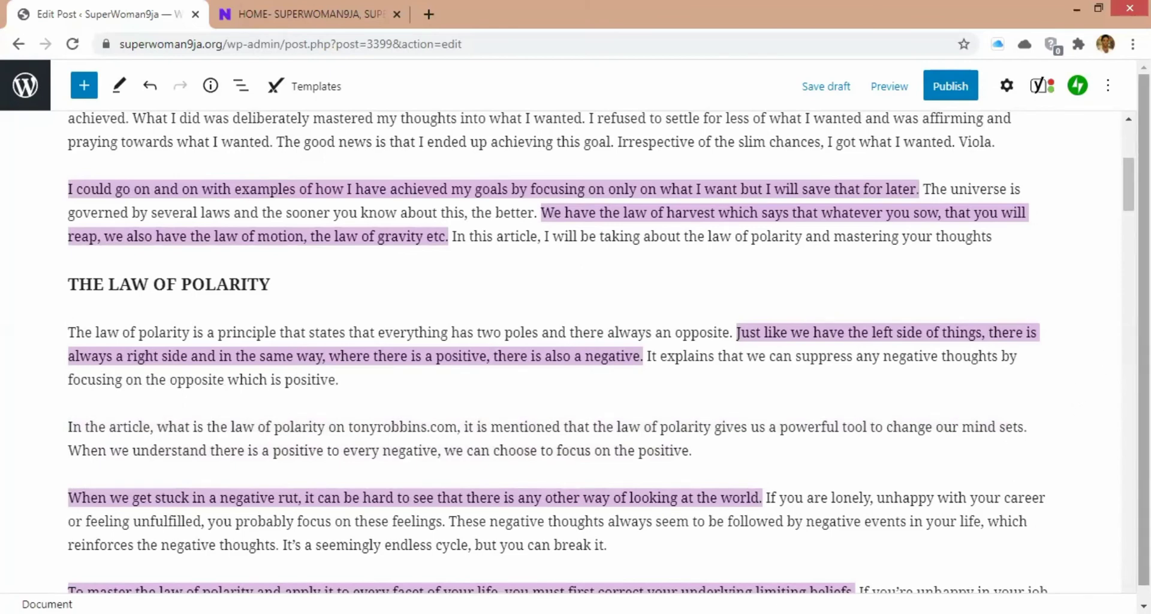
scroll(600, 351, "down", 3)
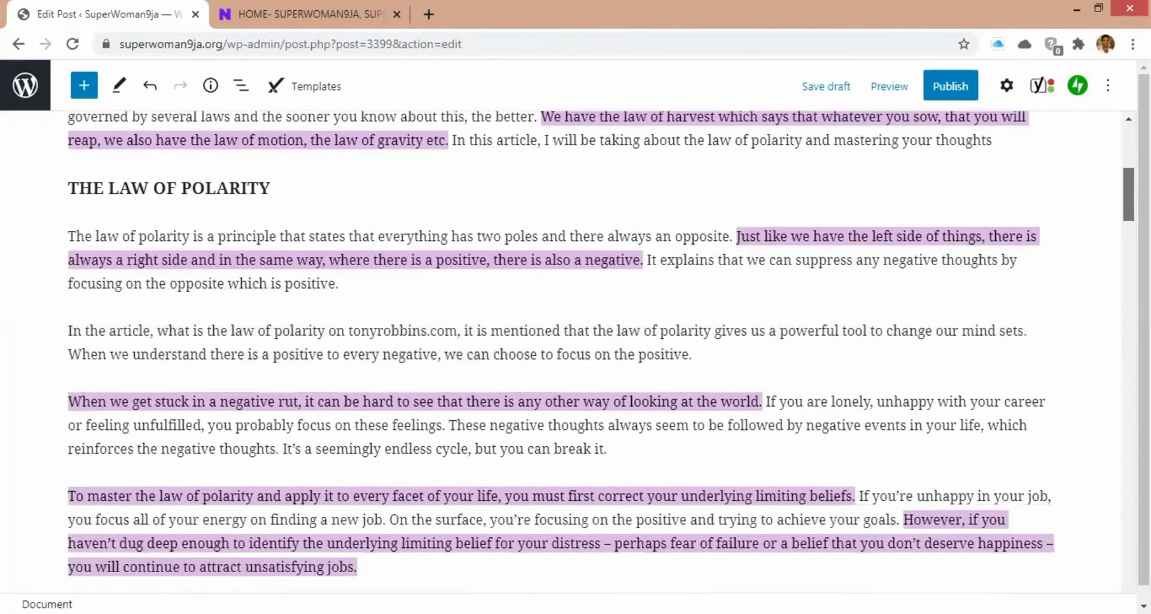
Step: Look through the highlighted long sentences in the rest of the post and check the Yoast readability analysis
scroll(600, 352, "down", 3)
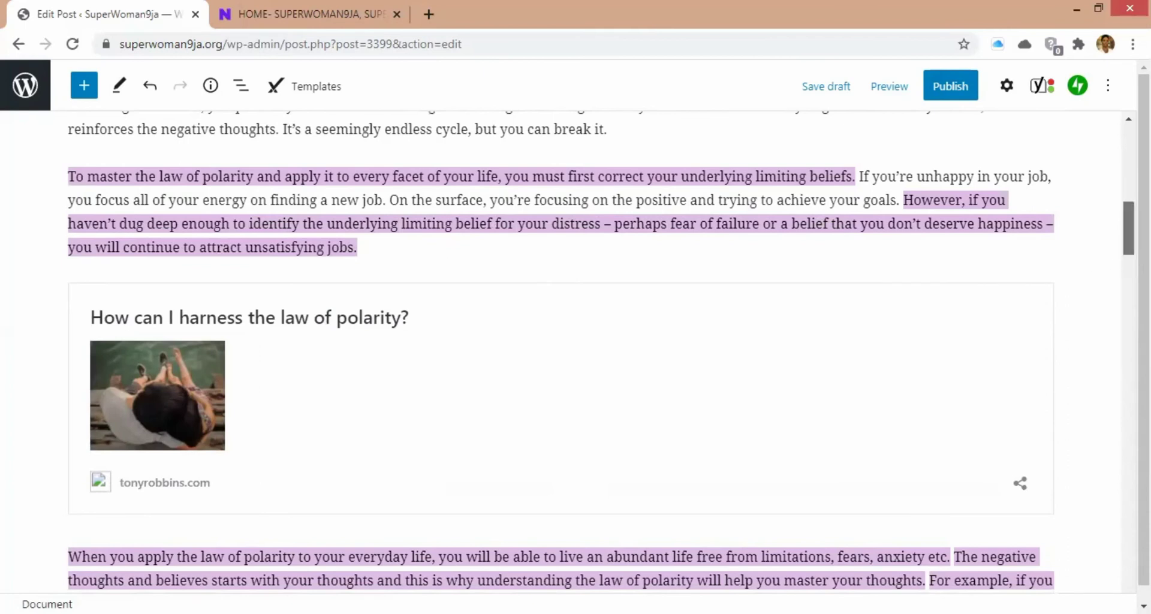
scroll(599, 351, "down", 3)
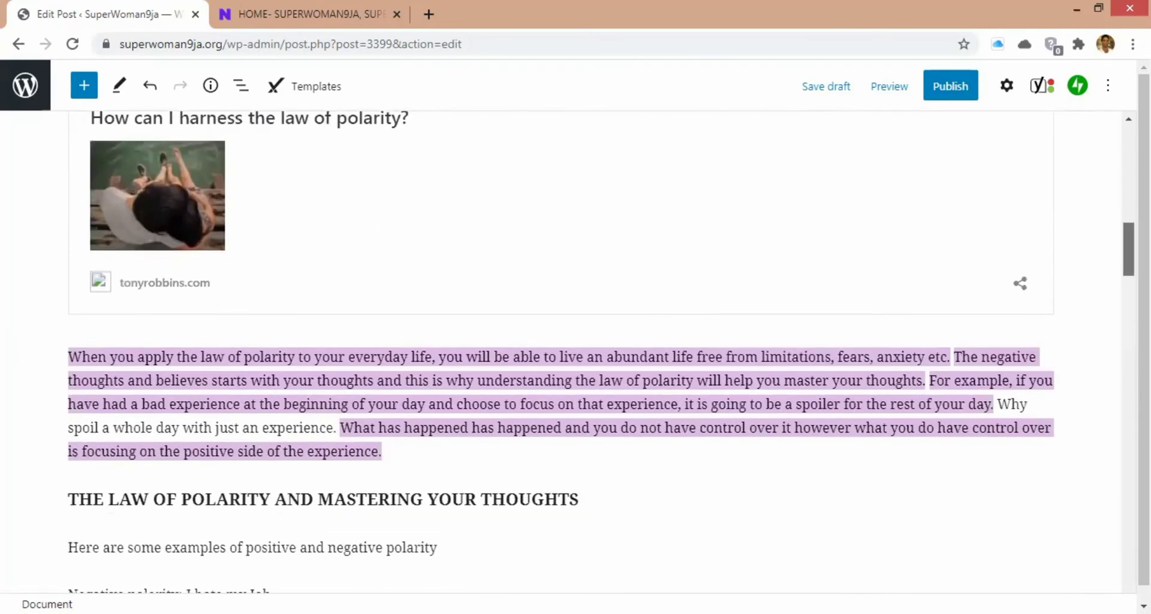
scroll(576, 351, "down", 1)
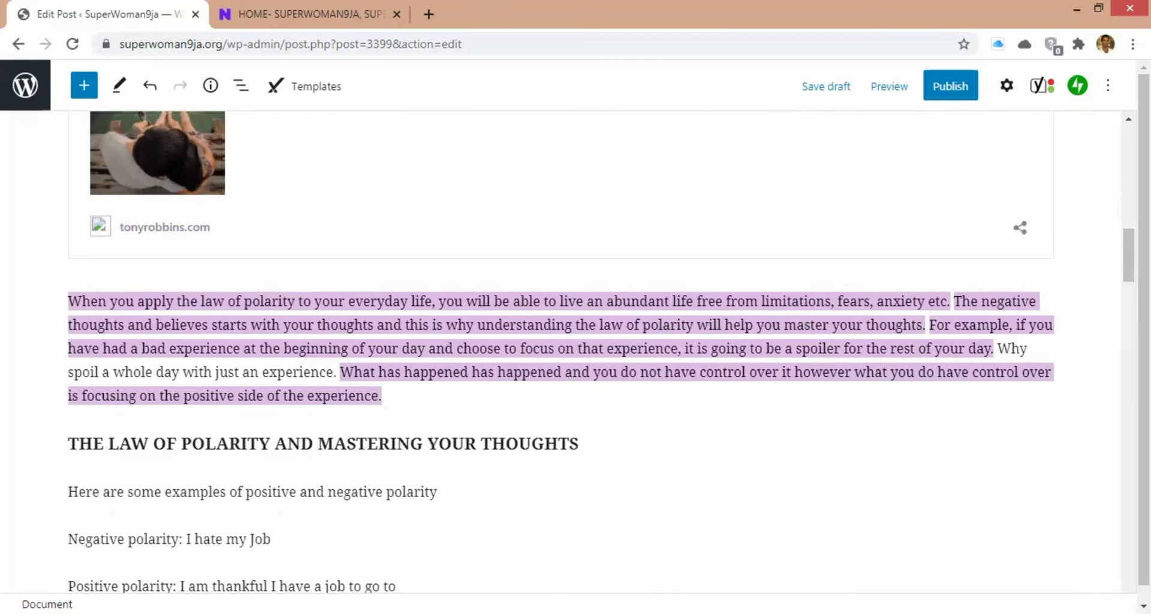
left_click_drag(1129, 256, 1128, 534)
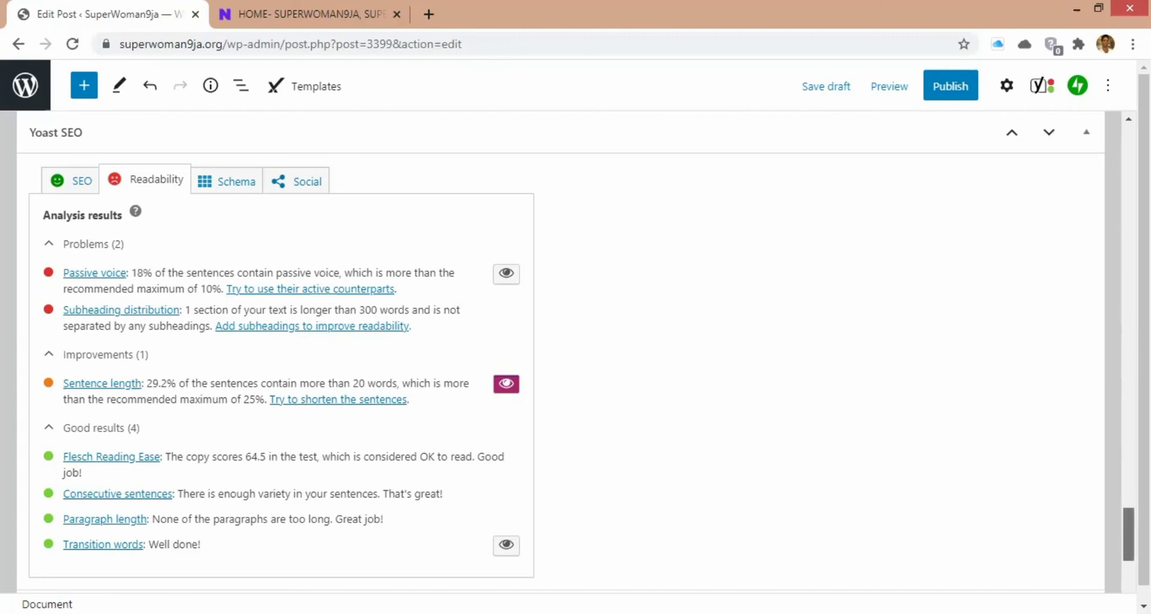
scroll(1129, 533, "up", 1)
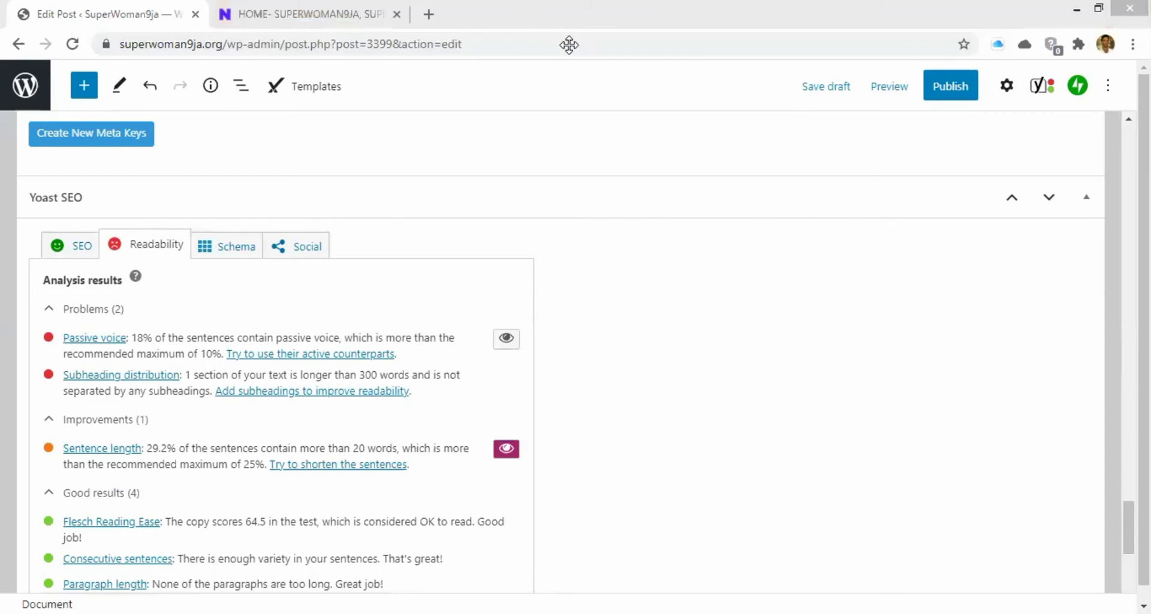
Step: Review the post text from the title to the paragraph below the tonyrobbins.com embed for remaining highlighted sentences
scroll(570, 360, "up", 20)
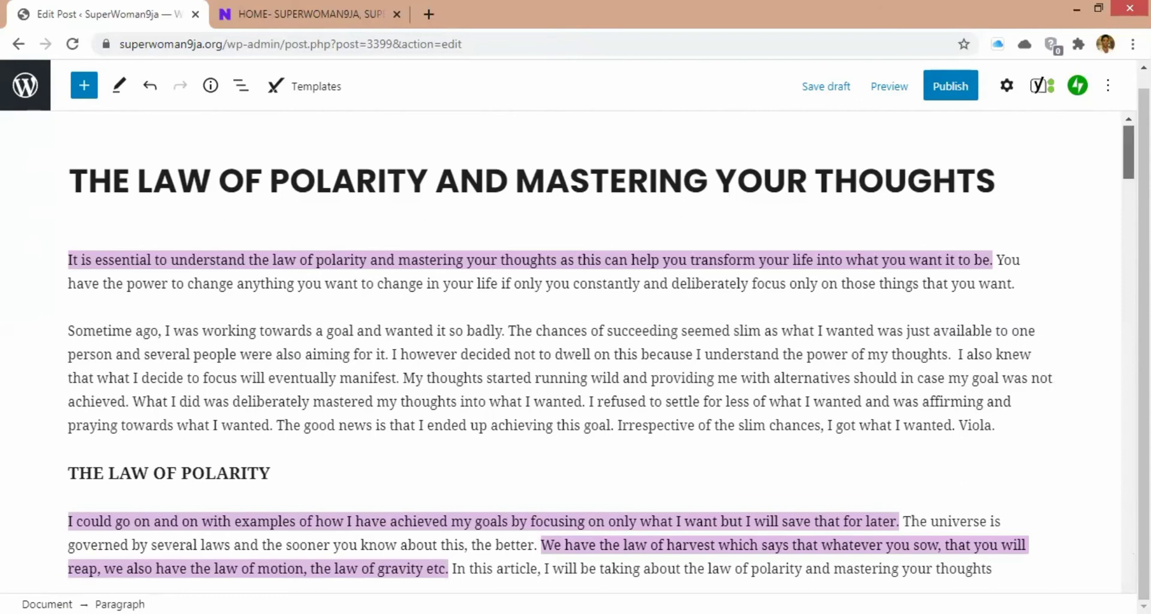
scroll(477, 328, "down", 3)
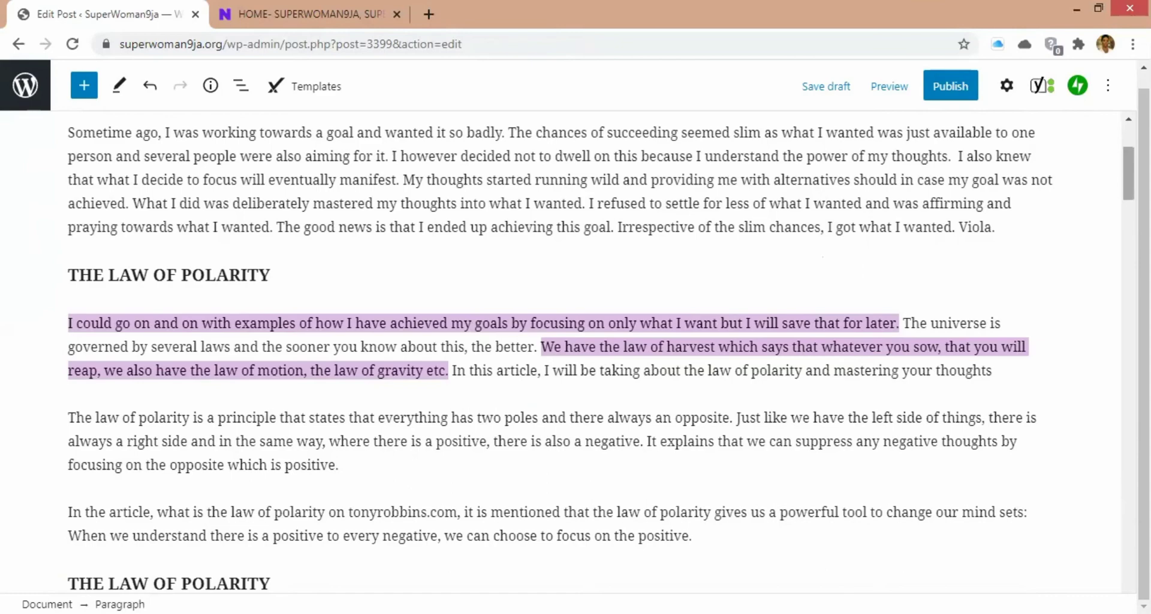
left_click_drag(1128, 174, 1129, 150)
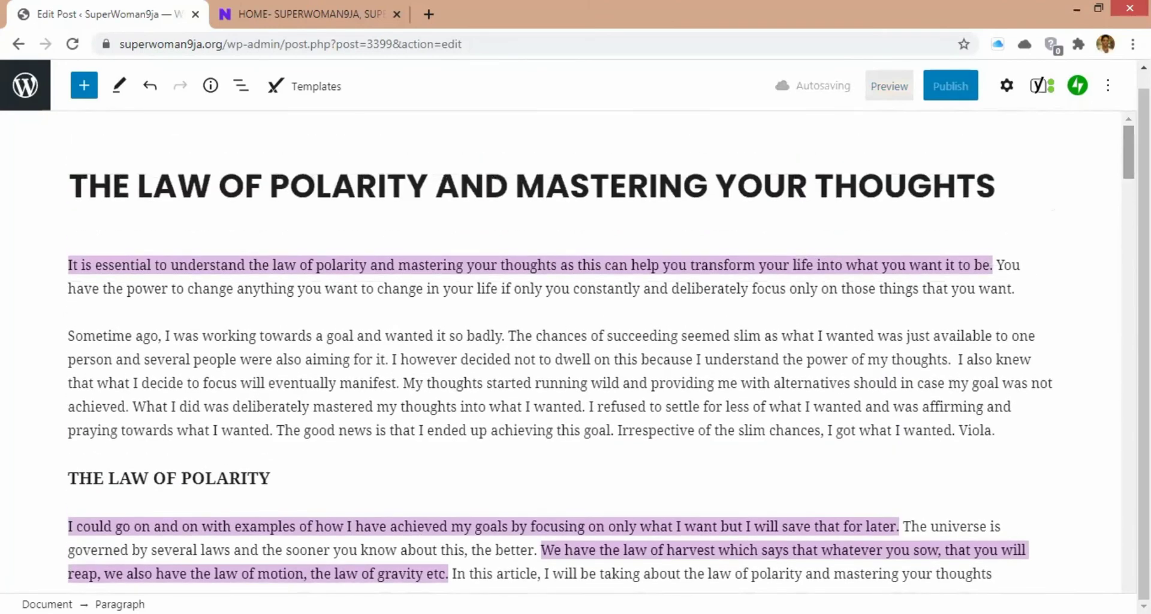
left_click_drag(1129, 151, 1128, 217)
scroll(560, 347, "down", 4)
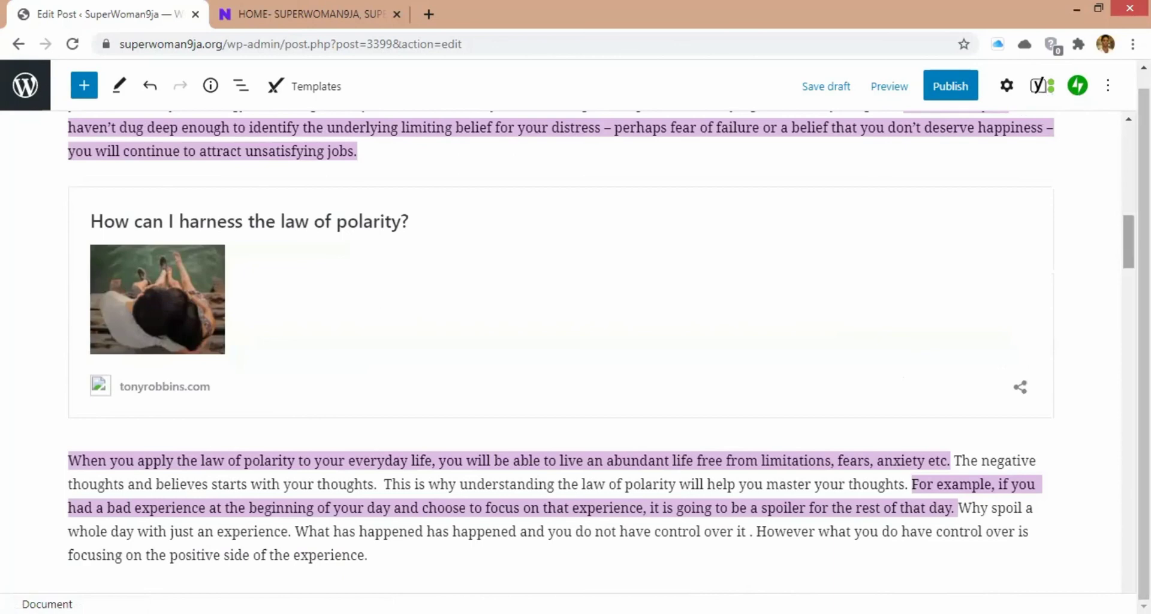
Step: Examine the updated Yoast readability results below the post, including passive voice, subheading distribution and sentence length
scroll(1128, 241, "down", 15)
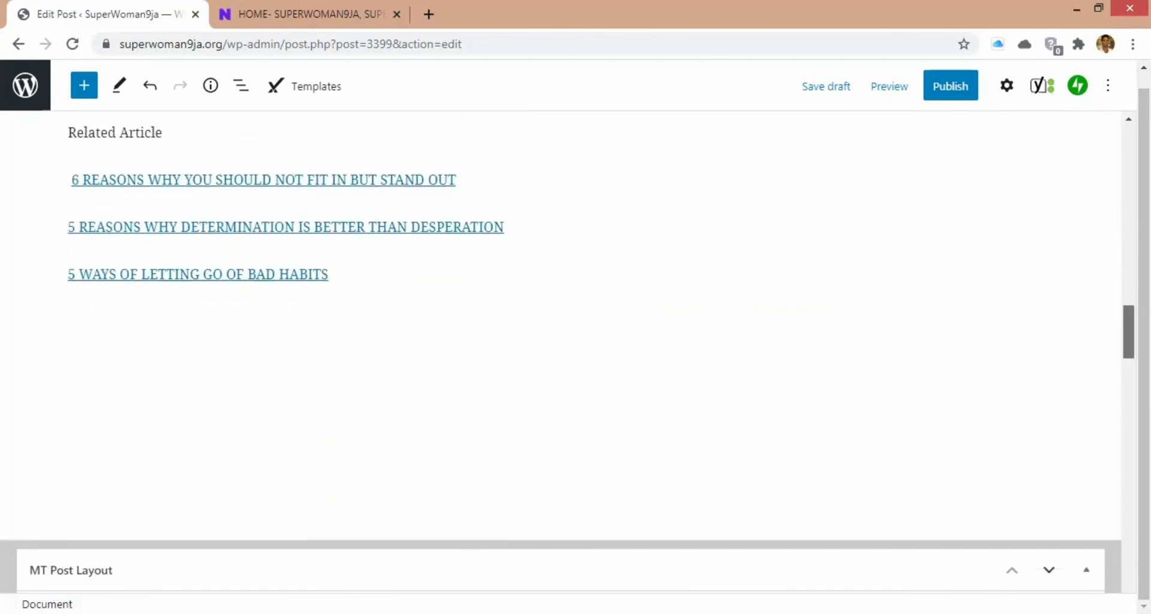
scroll(561, 348, "down", 10)
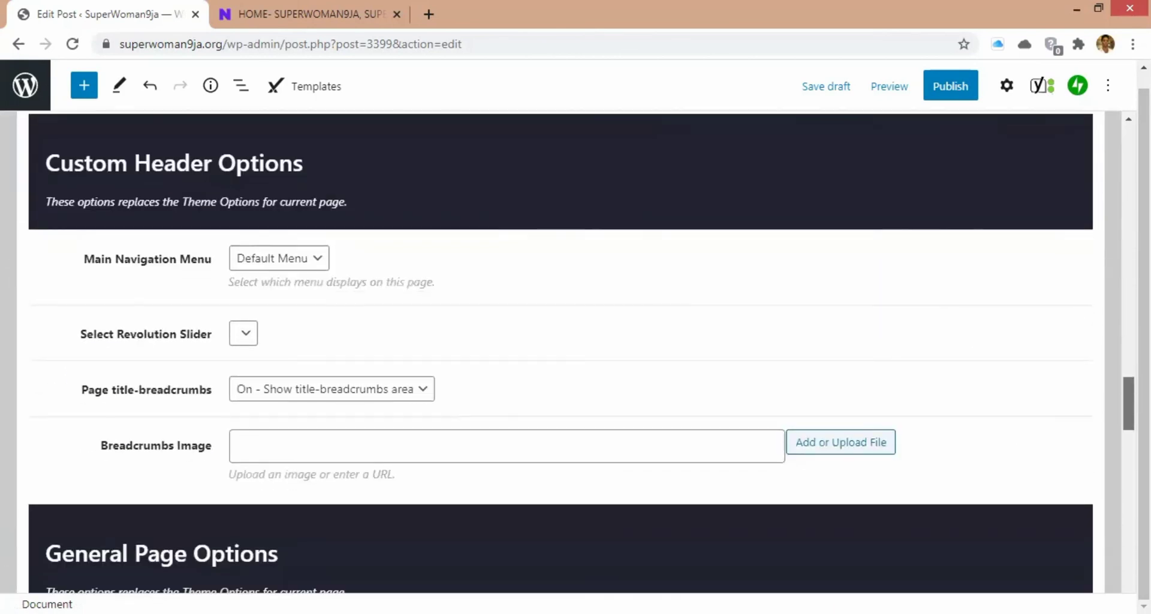
scroll(561, 353, "down", 18)
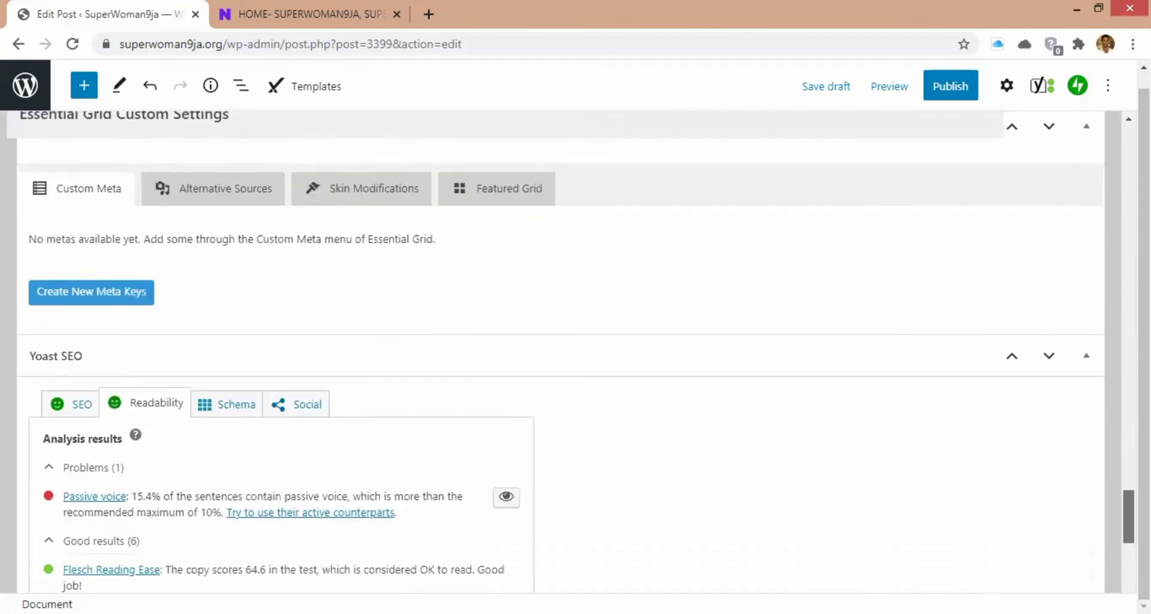
scroll(561, 349, "down", 1)
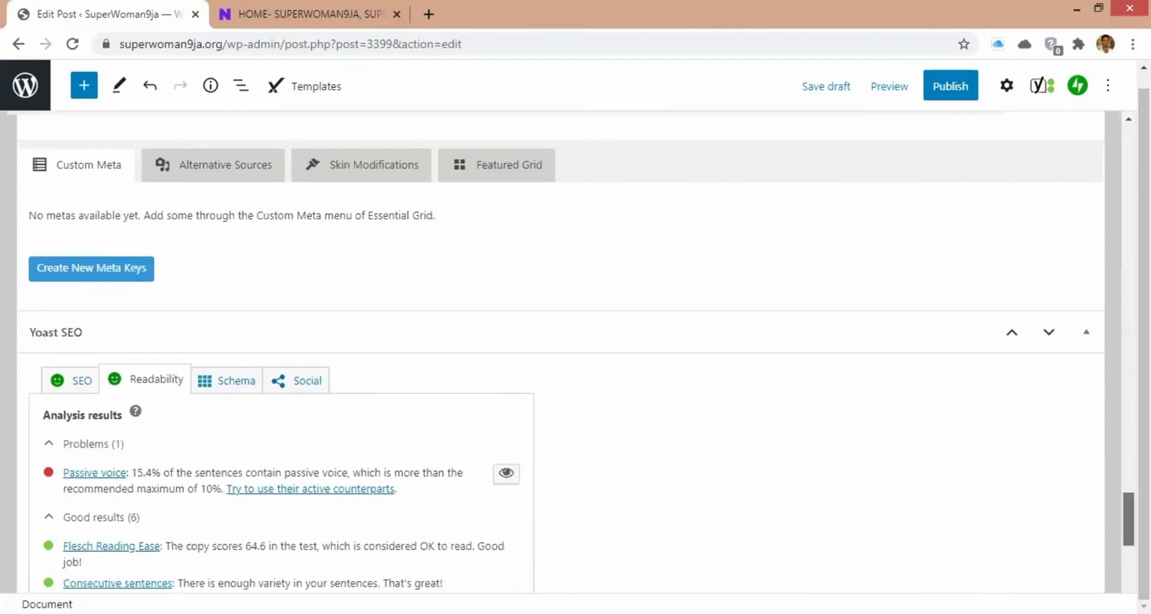
scroll(561, 354, "down", 4)
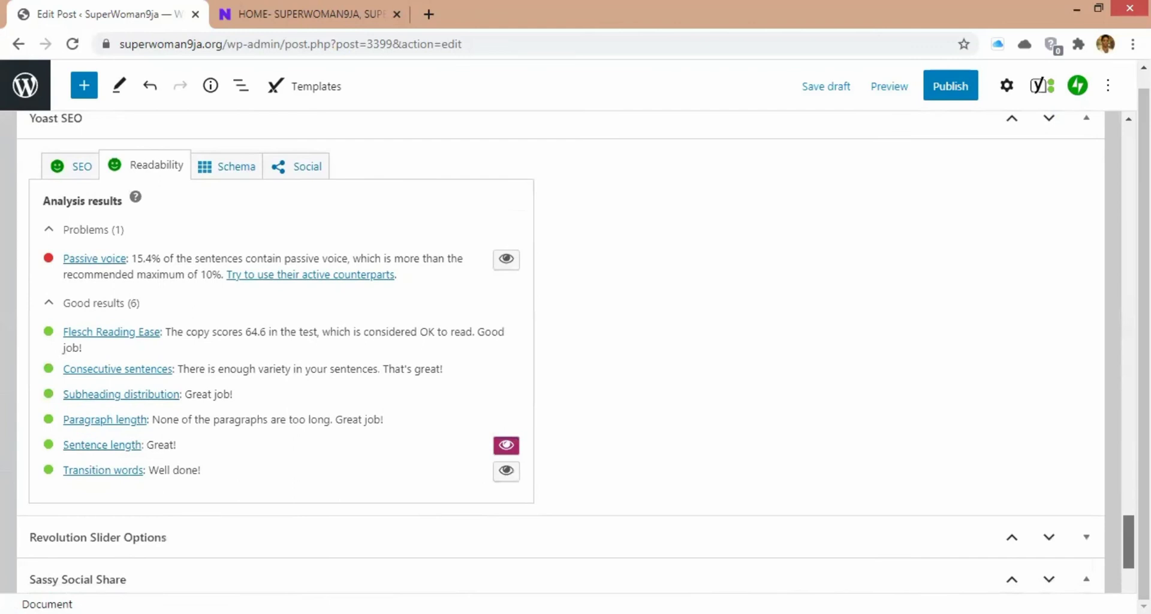
scroll(575, 354, "up", 1)
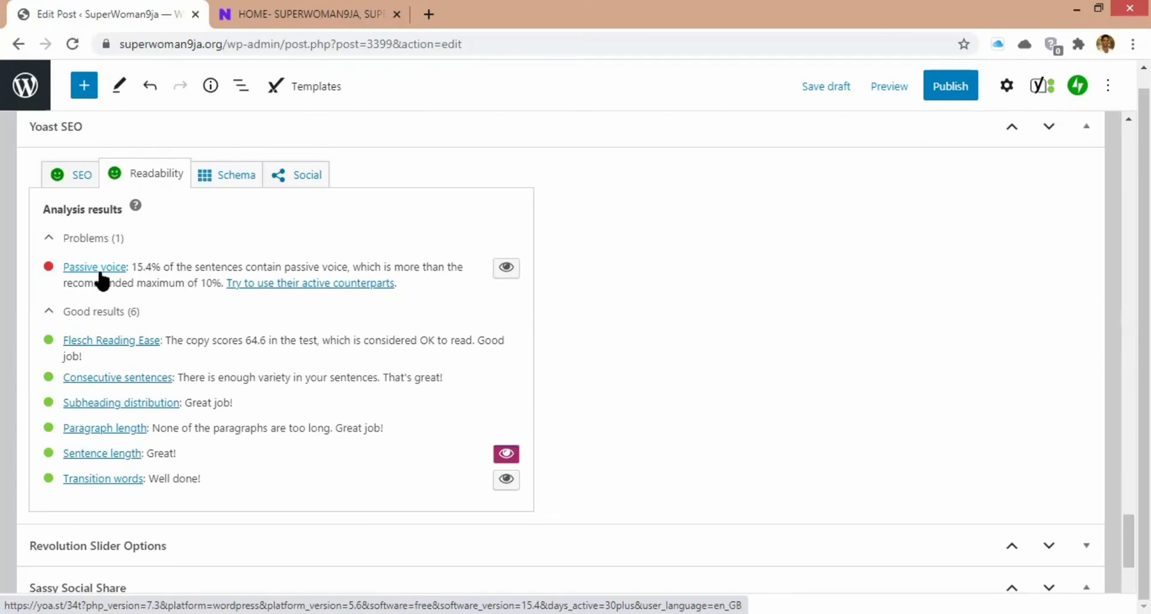
Step: Review the Yoast SEO section: focus keyphrase, Google preview, SEO title, slug, meta description and the SEO analysis results
left_click(71, 175)
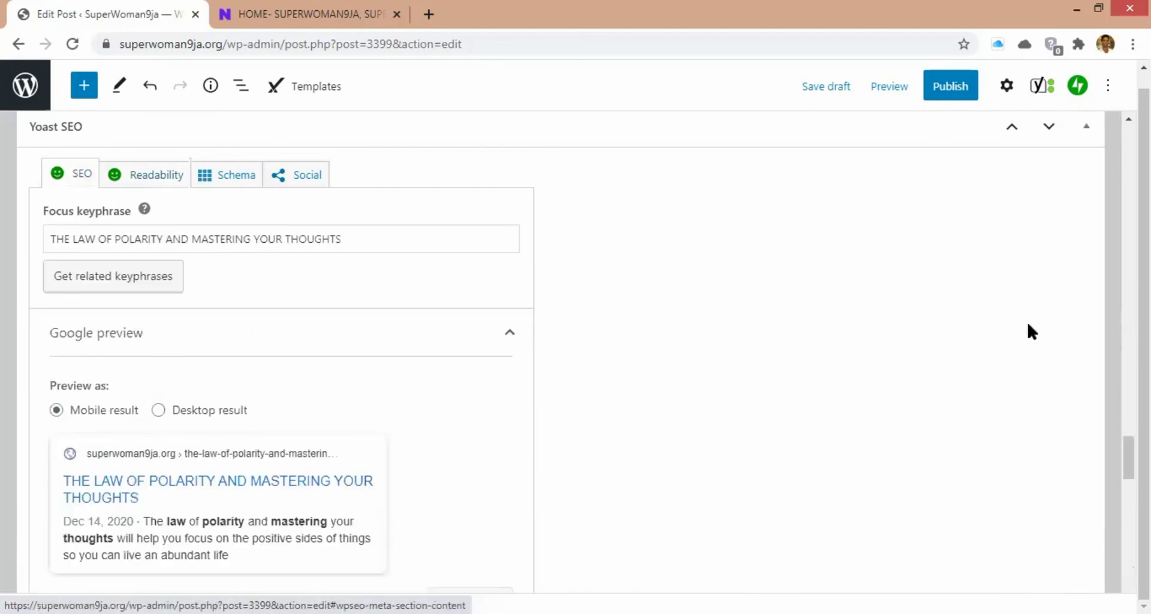
scroll(282, 360, "down", 7)
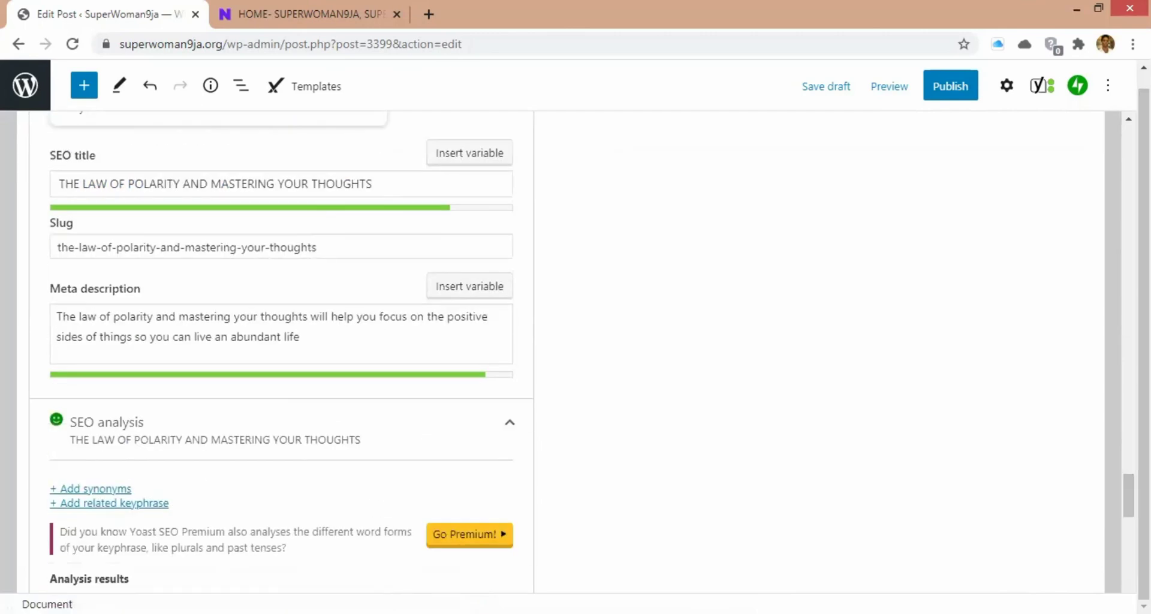
scroll(281, 354, "down", 8)
scroll(282, 353, "up", 1)
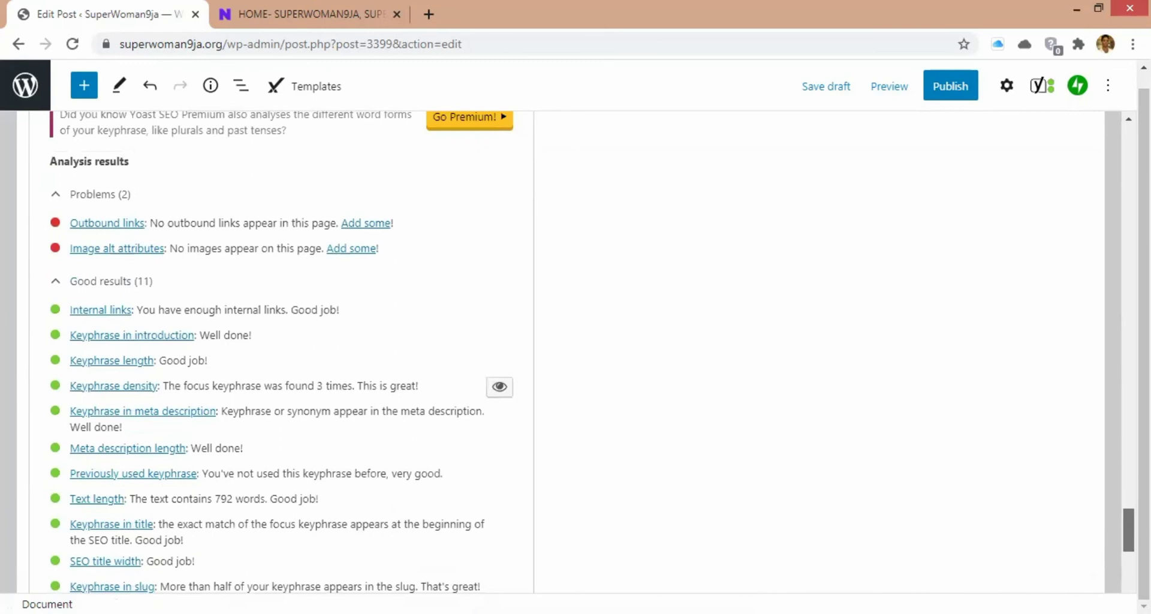
scroll(281, 352, "down", 1)
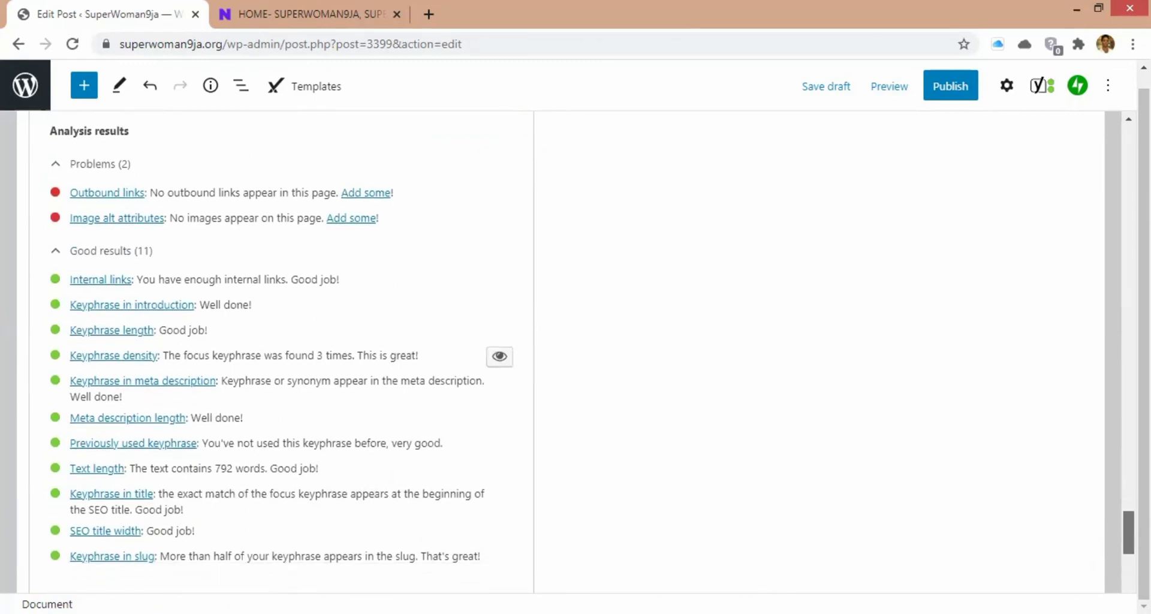
scroll(282, 354, "up", 2)
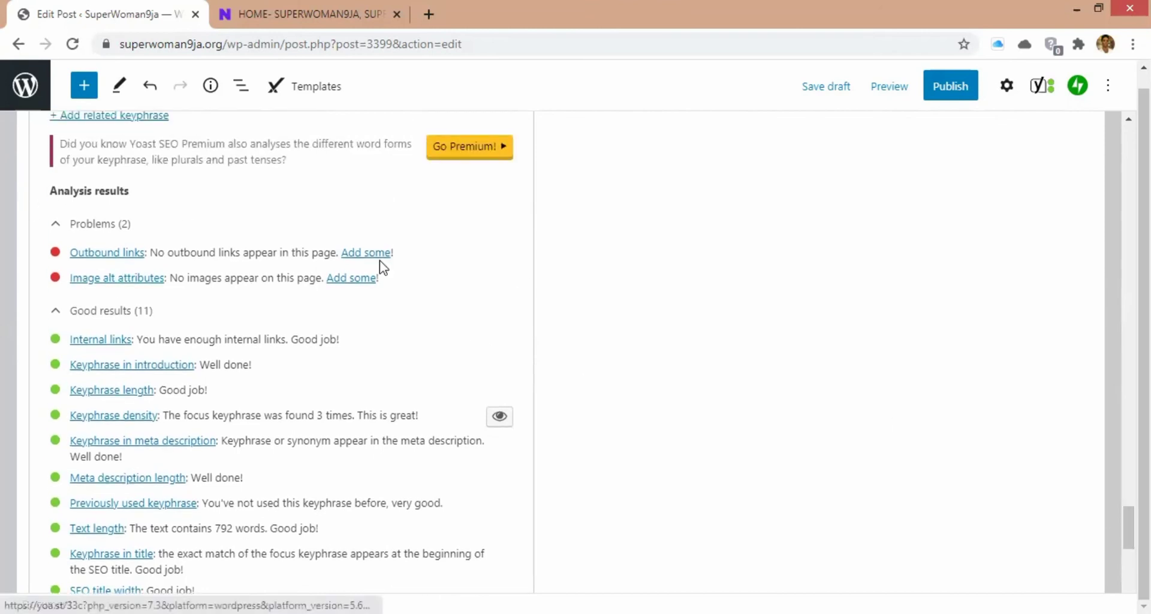
scroll(281, 353, "down", 3)
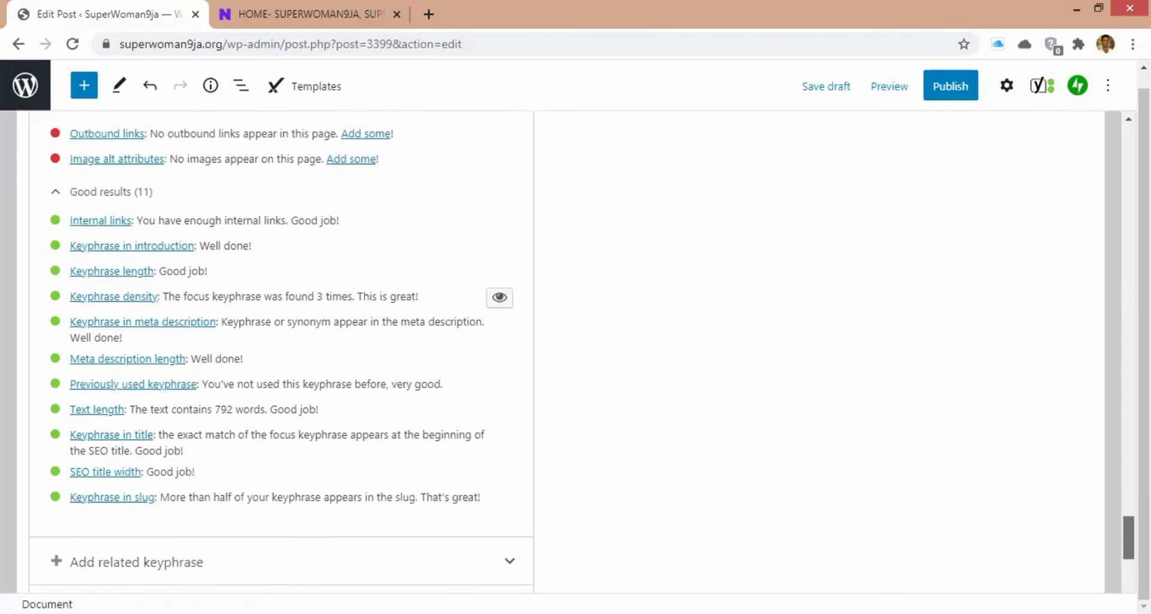
scroll(281, 353, "up", 15)
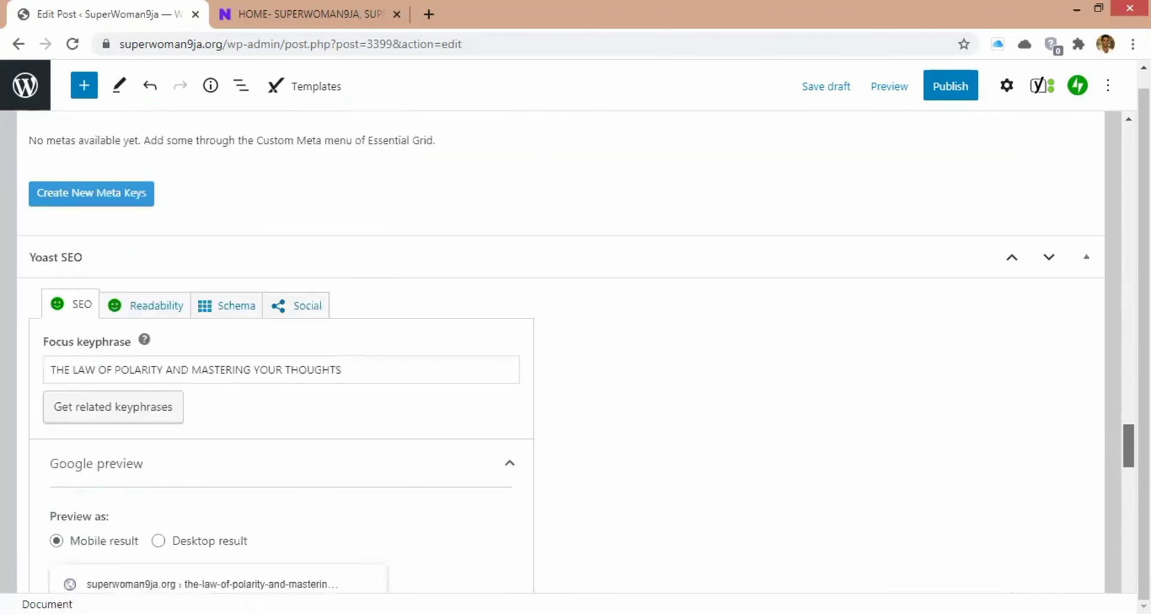
Step: Recheck the Yoast readability analysis and return to the beginning of the post
left_click(171, 302)
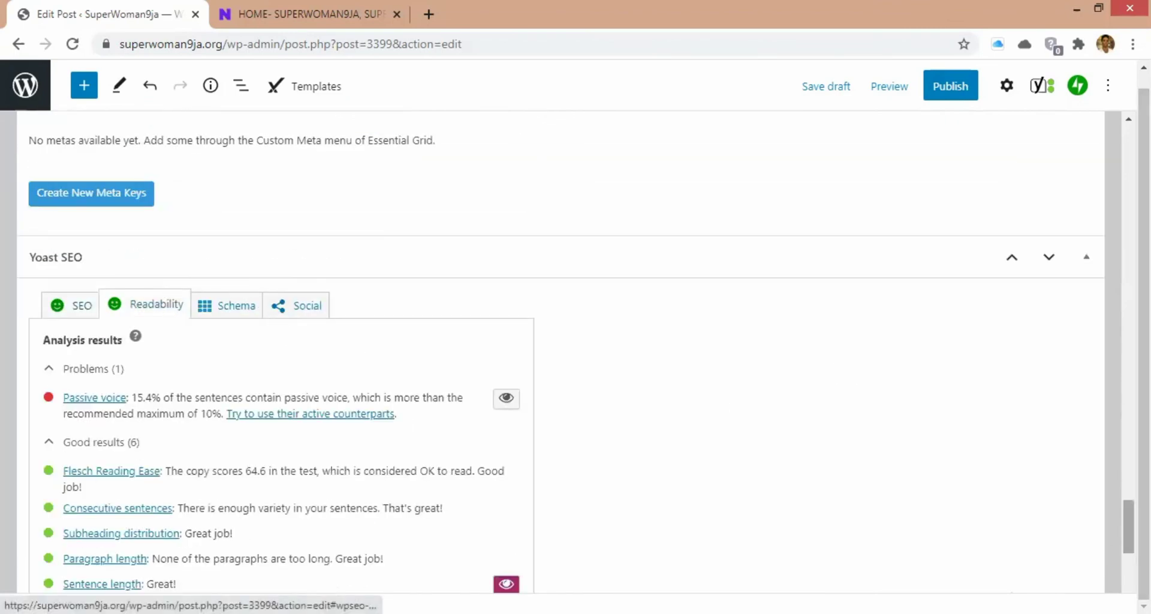
scroll(282, 354, "down", 6)
scroll(576, 354, "up", 20)
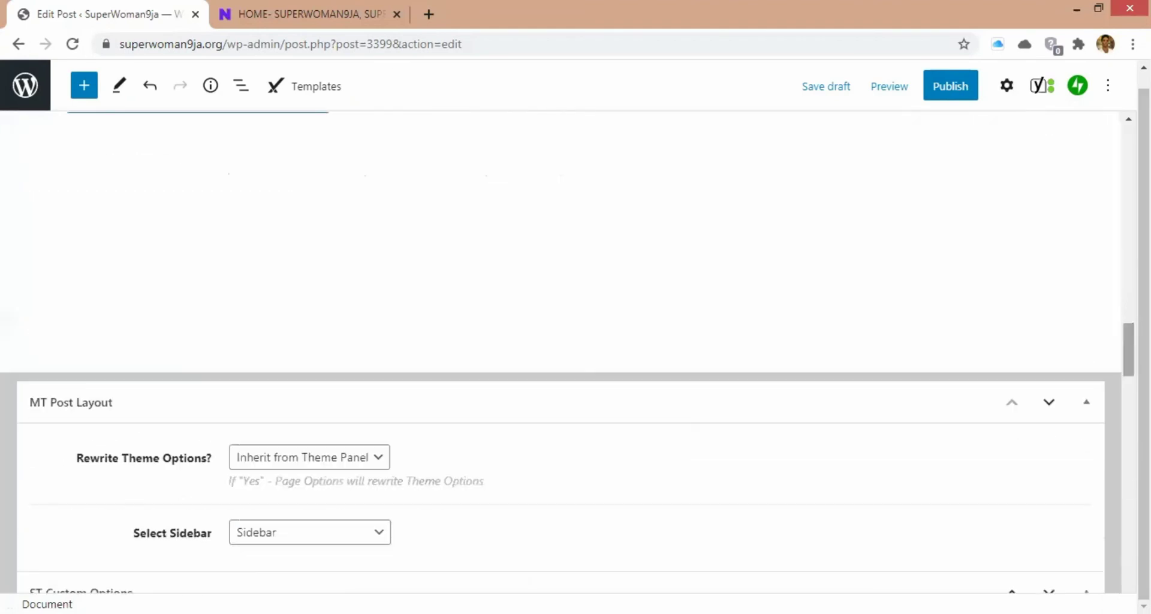
scroll(576, 354, "up", 10)
scroll(575, 354, "up", 15)
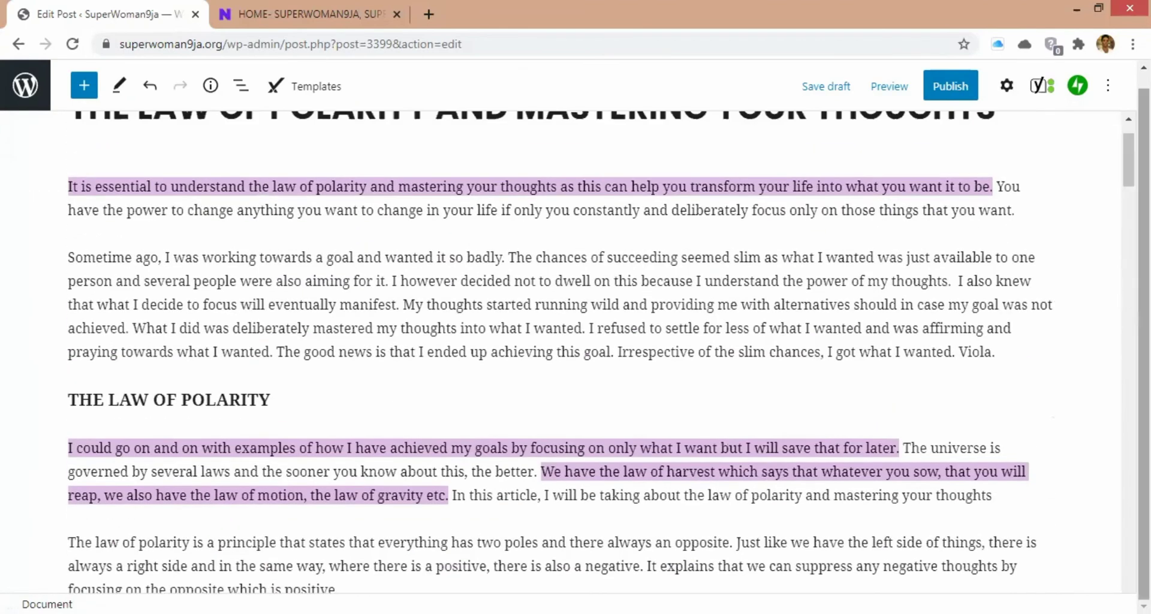
scroll(576, 354, "up", 2)
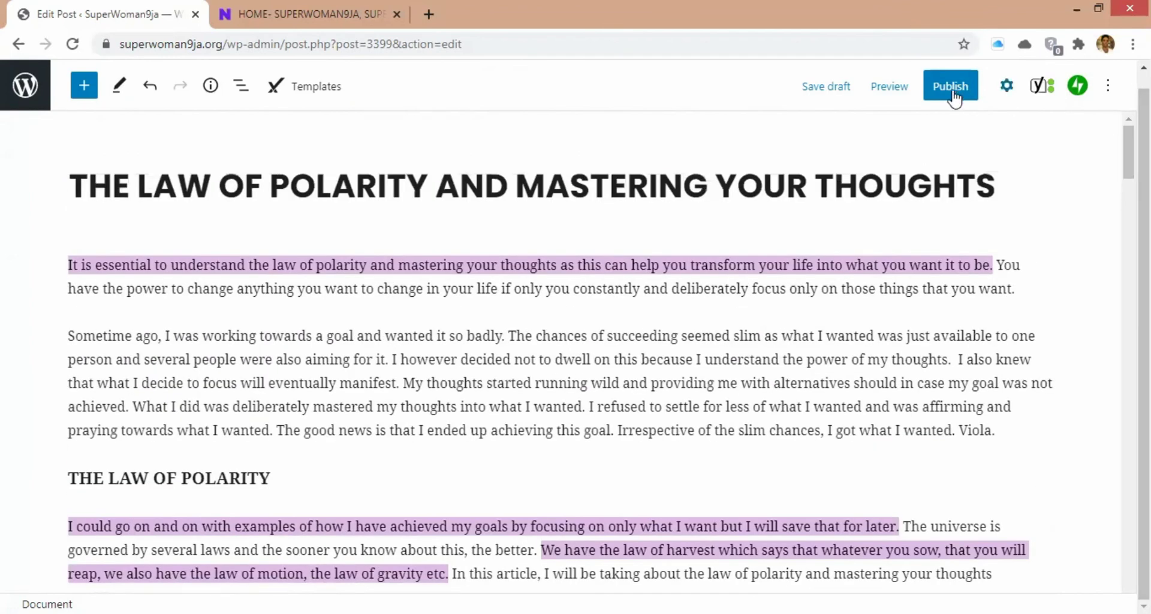